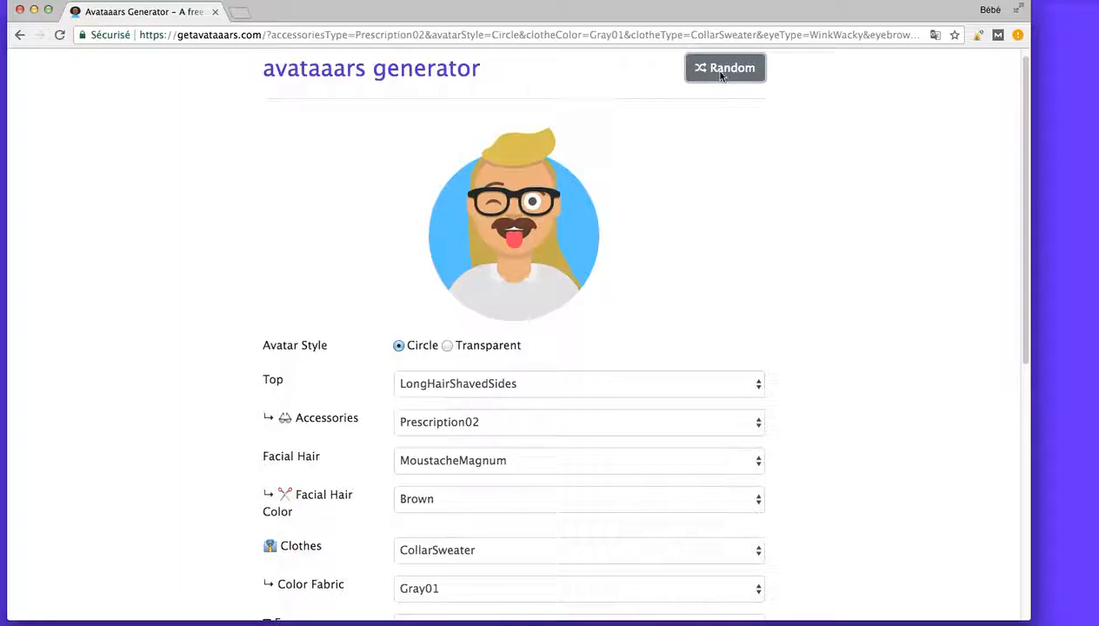
Generate two new random avatars.
left_click(721, 76)
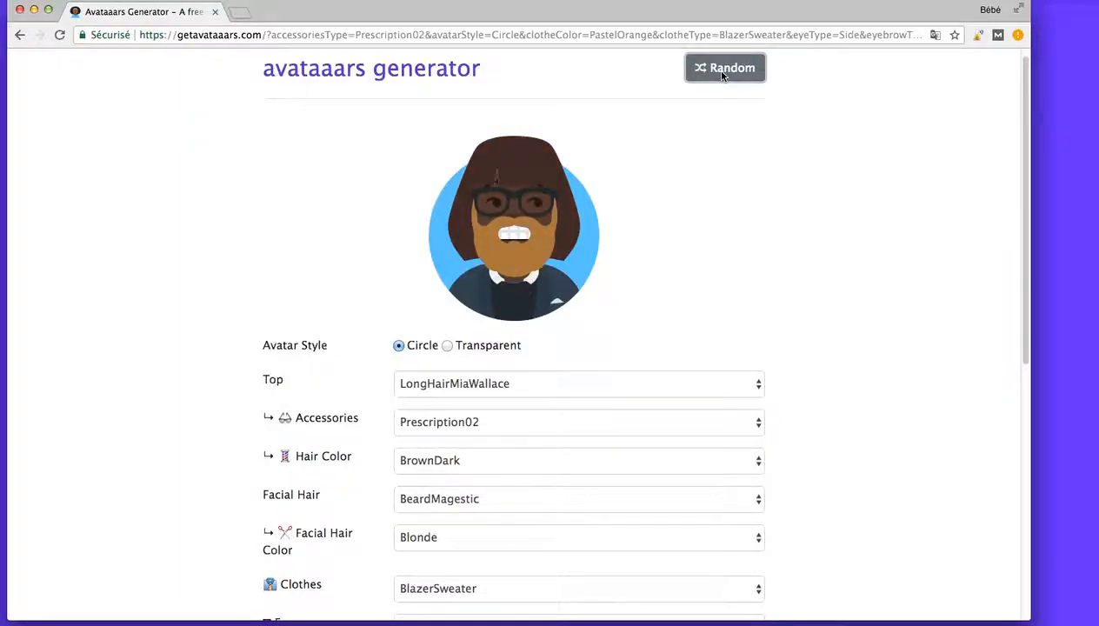
left_click(721, 76)
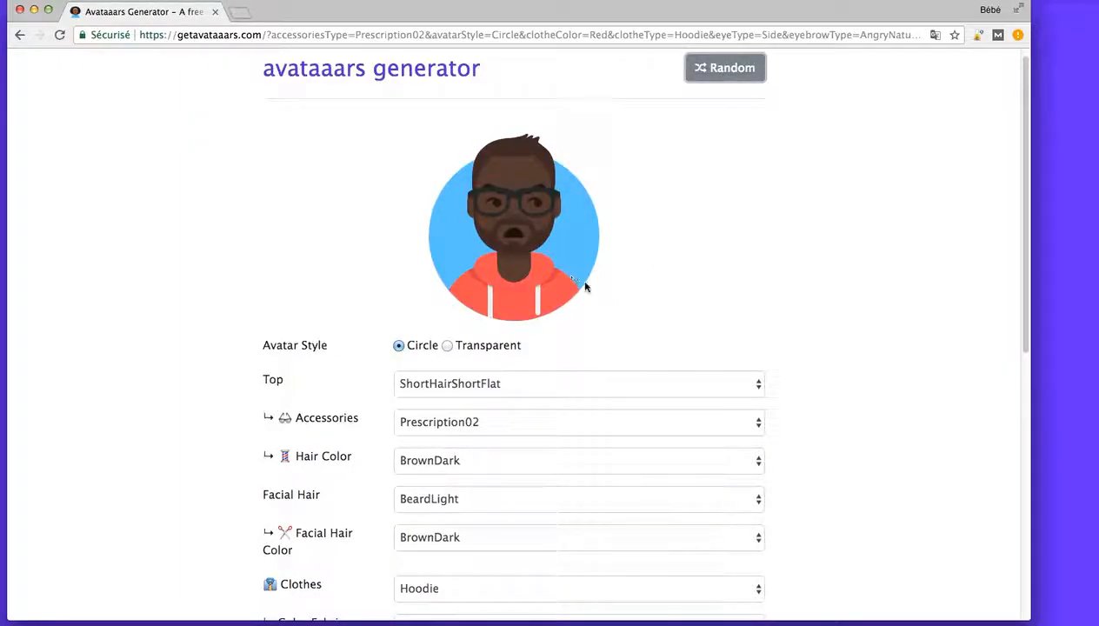
Try the WinterHat2 and LongHairBob tops on the avatar.
scroll(349, 302, "down", 2)
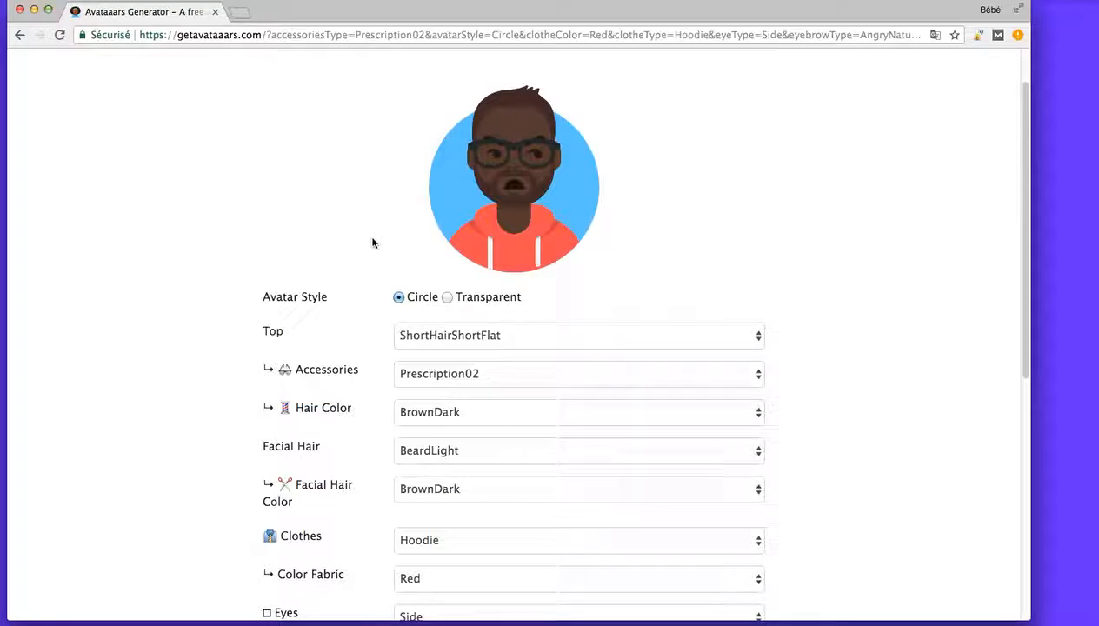
left_click(526, 337)
left_click(312, 340)
left_click(469, 339)
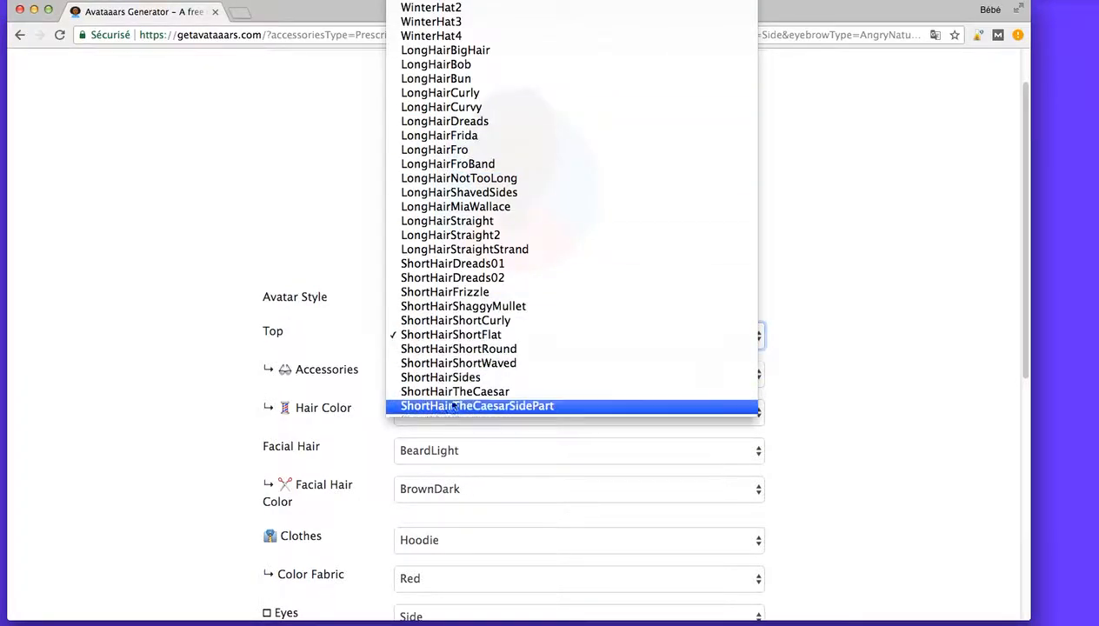
left_click(413, 15)
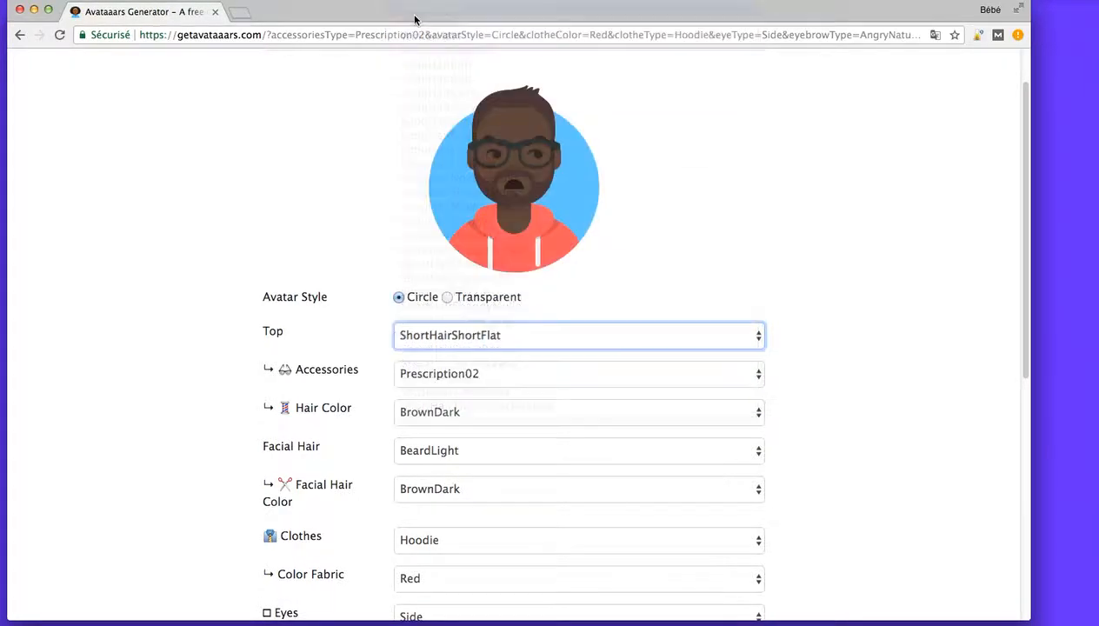
left_click(452, 335)
left_click(413, 277)
left_click(445, 338)
left_click(455, 451)
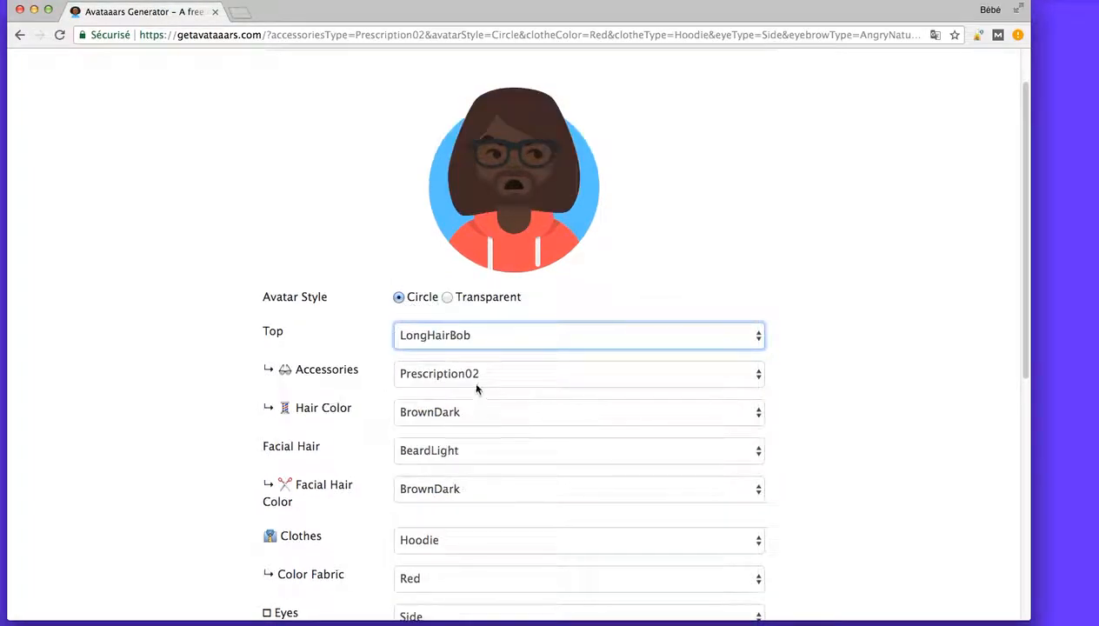
Try the LongHairNotTooLong and ShortHairShortFlat tops, and settle on ShortHairTheCaesar.
left_click(474, 337)
left_click(461, 451)
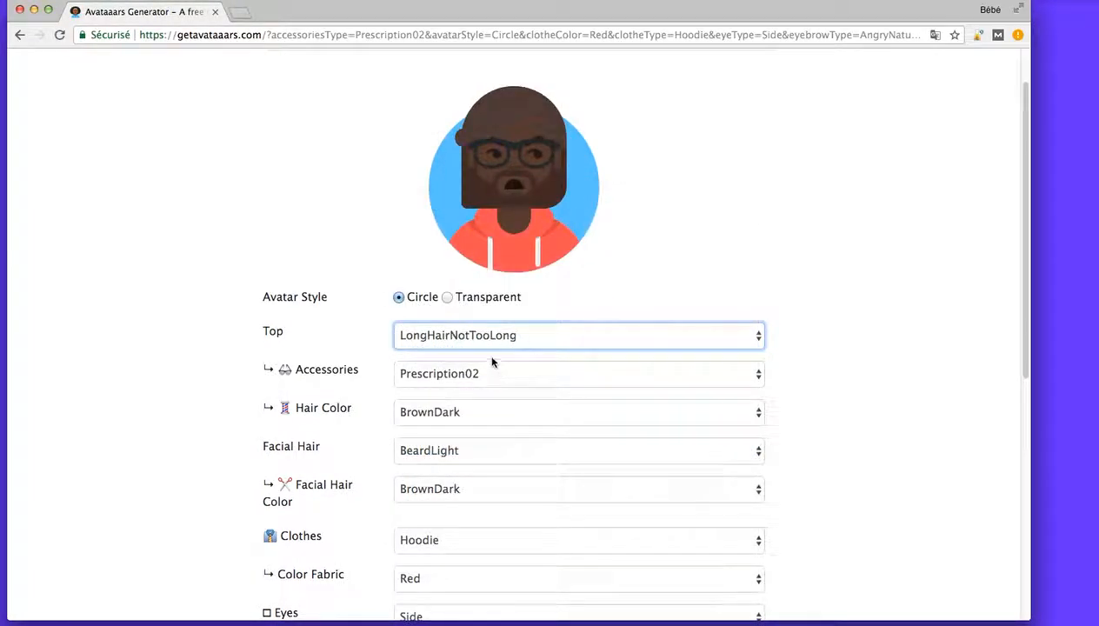
left_click(481, 336)
left_click(462, 489)
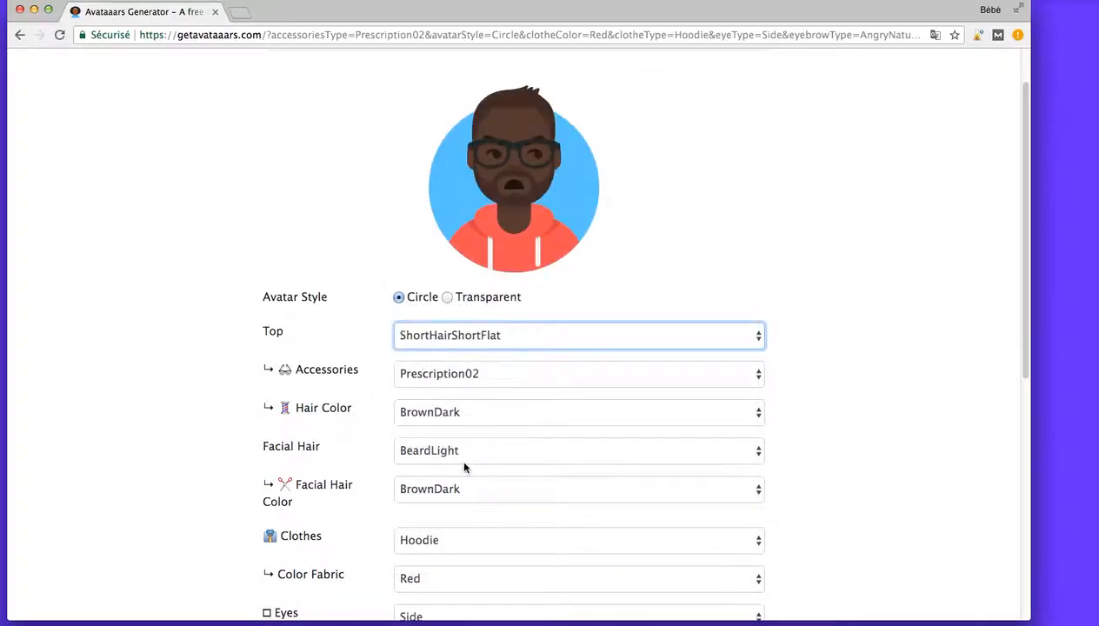
left_click(483, 336)
left_click(454, 389)
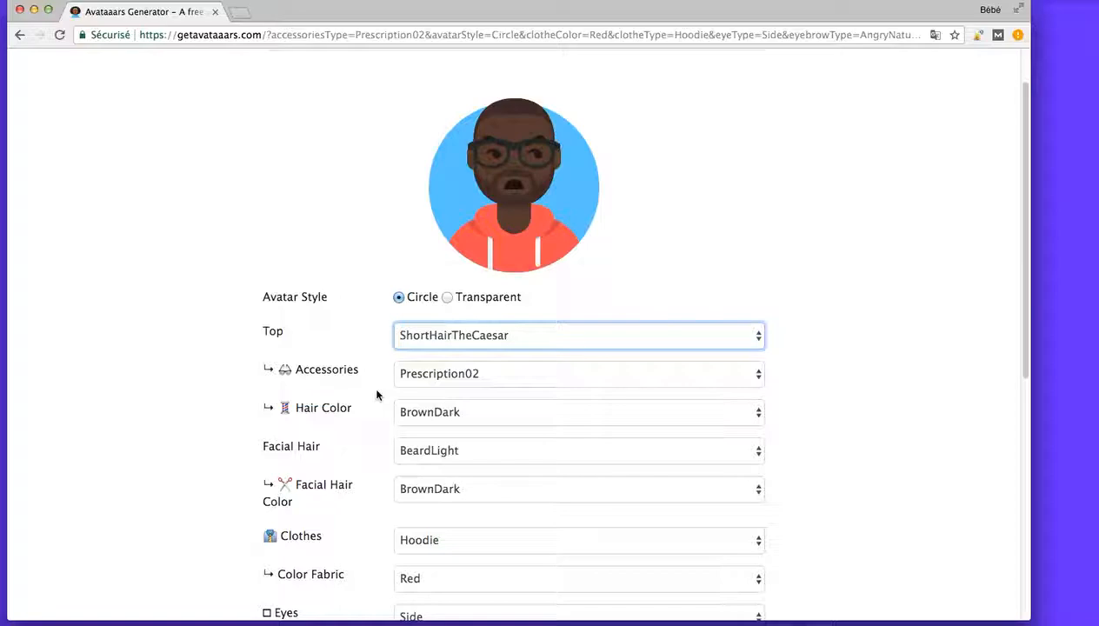
Try the Wayfarers, Prescription01, Blank and Kurt accessories on the avatar, and return to Wayfarers.
left_click(450, 383)
left_click(470, 417)
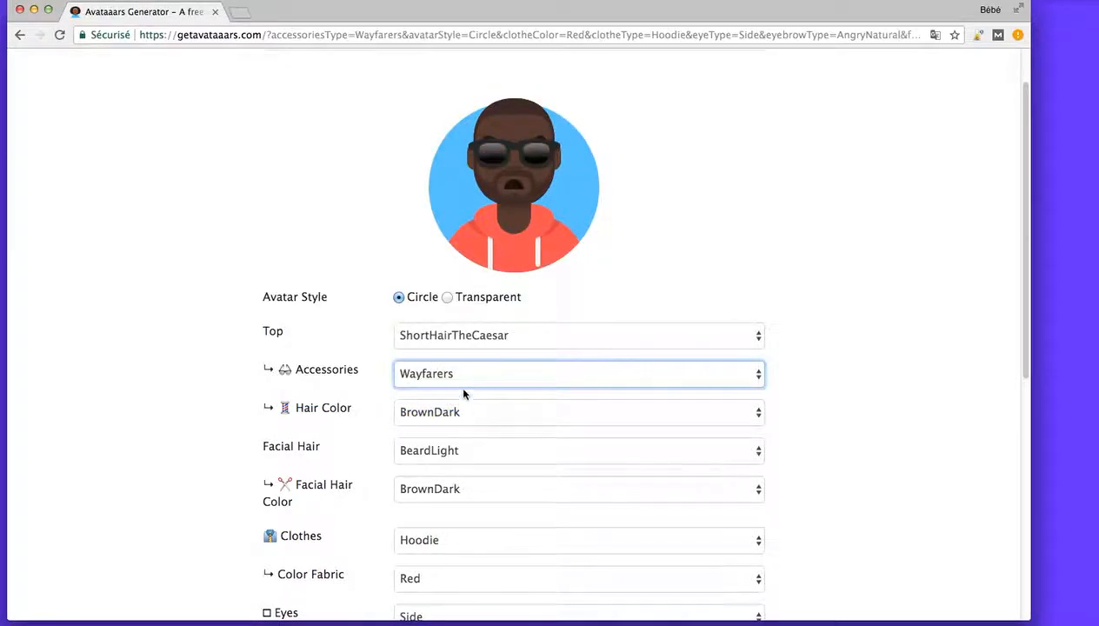
left_click(460, 374)
left_click(458, 314)
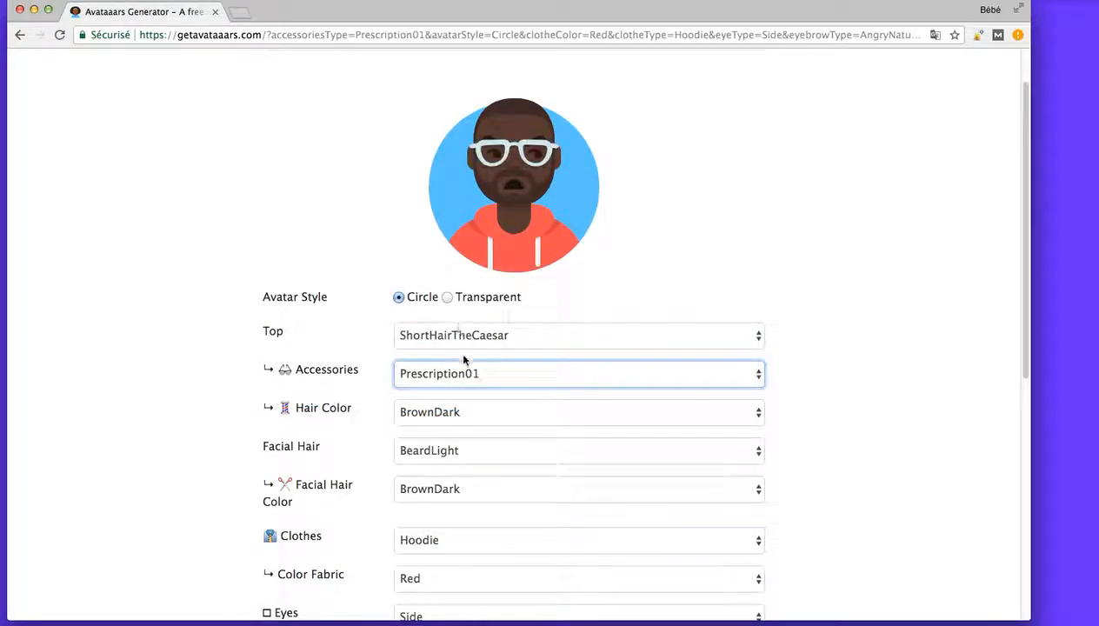
left_click(461, 365)
left_click(463, 345)
left_click(459, 367)
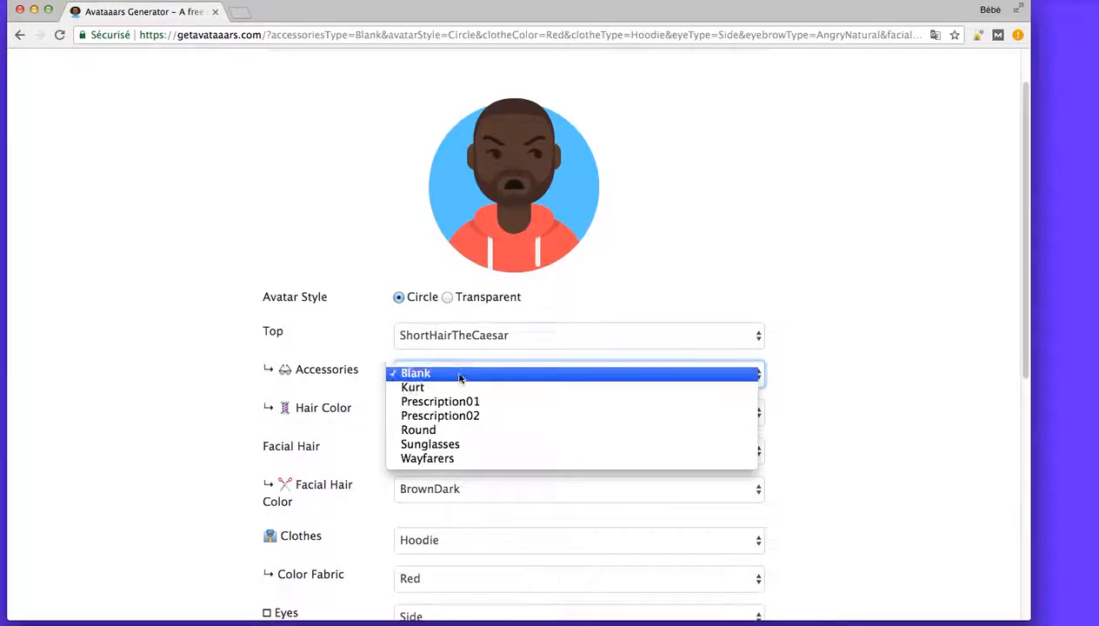
left_click(456, 388)
left_click(450, 379)
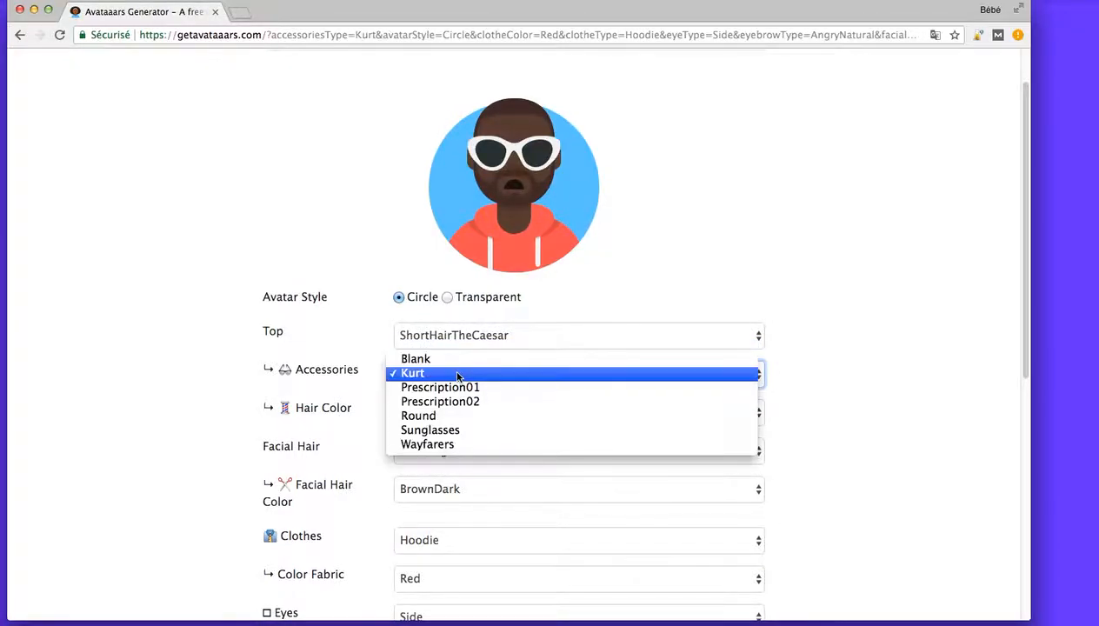
left_click(441, 445)
Try Black as the avatar's hair color, and settle on Platinum.
left_click(435, 415)
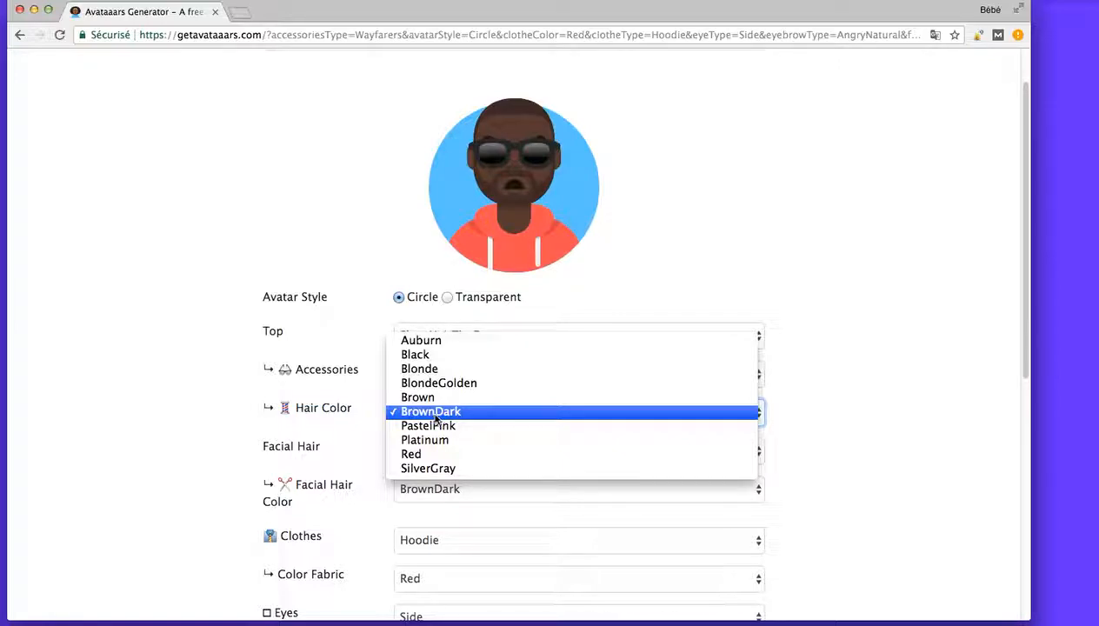
left_click(465, 353)
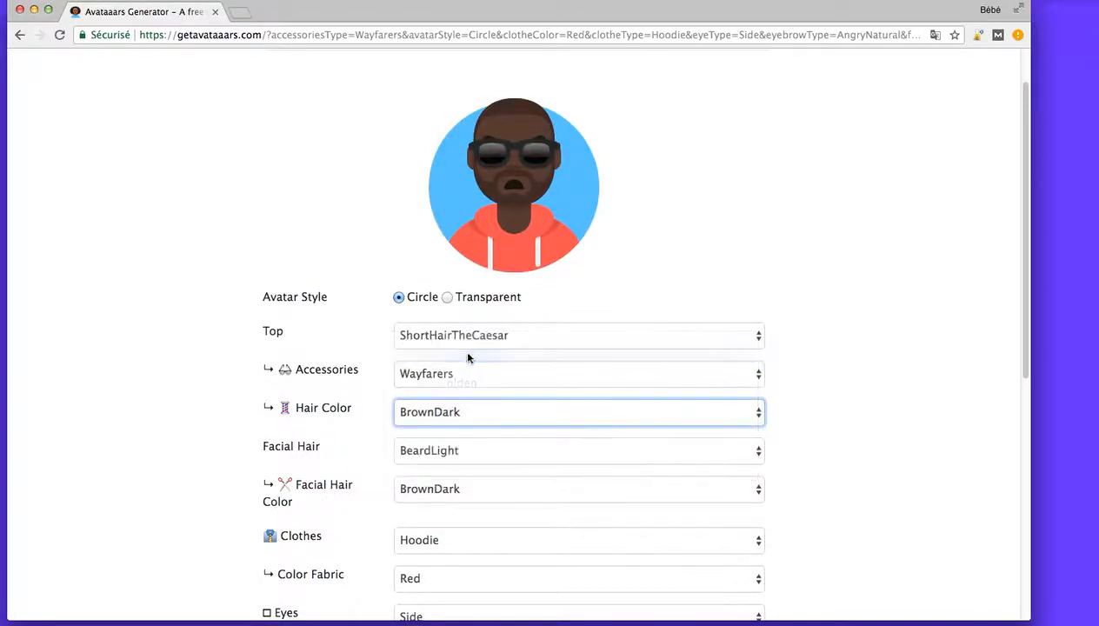
left_click(487, 411)
left_click(435, 493)
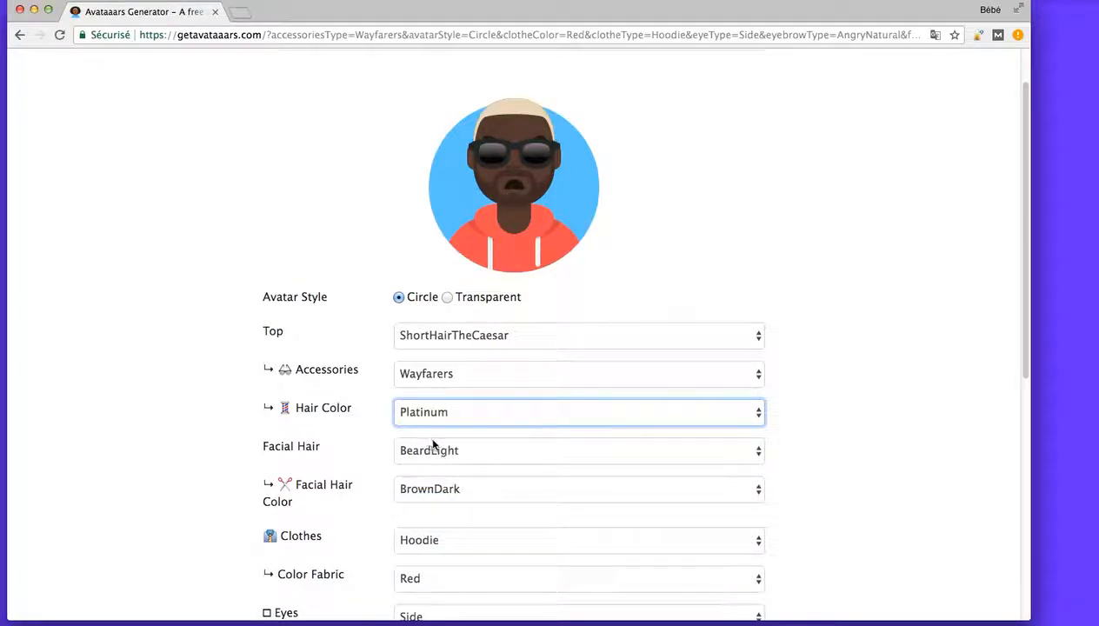
Try the Blank, MoustacheMagnum and MoustacheFancy facial hair options, and return to BeardLight.
scroll(348, 431, "down", 2)
left_click(435, 406)
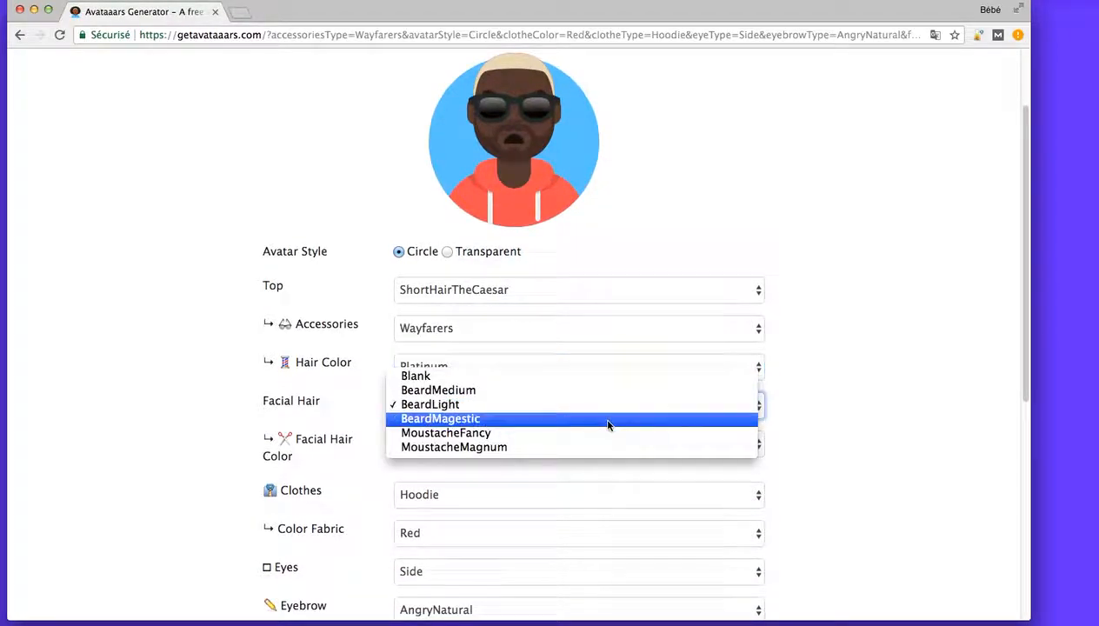
left_click(467, 376)
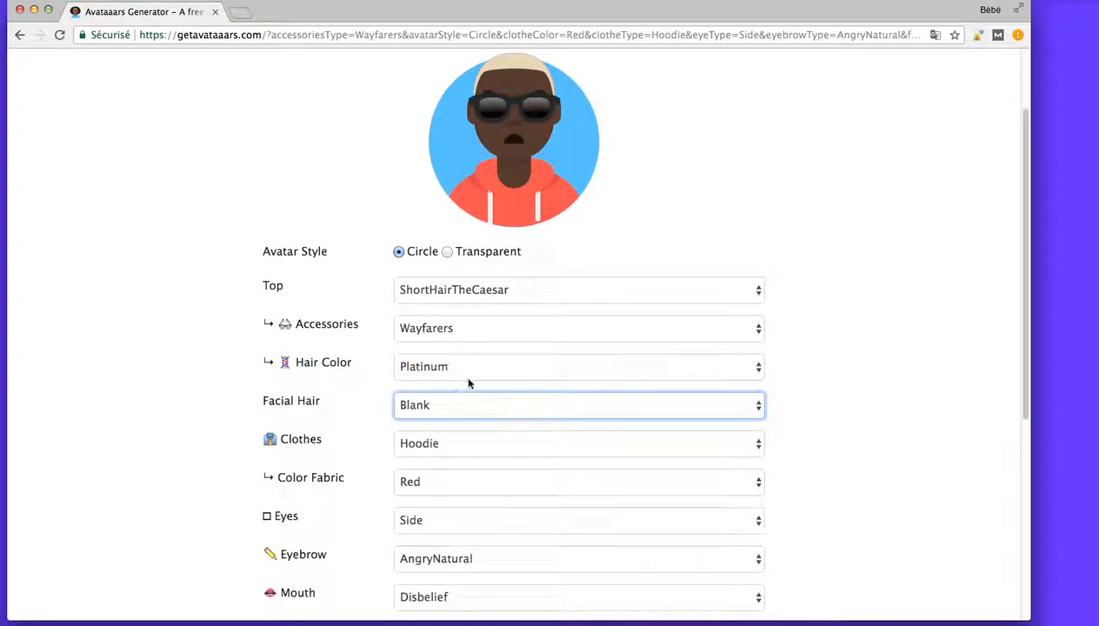
left_click(466, 405)
left_click(447, 472)
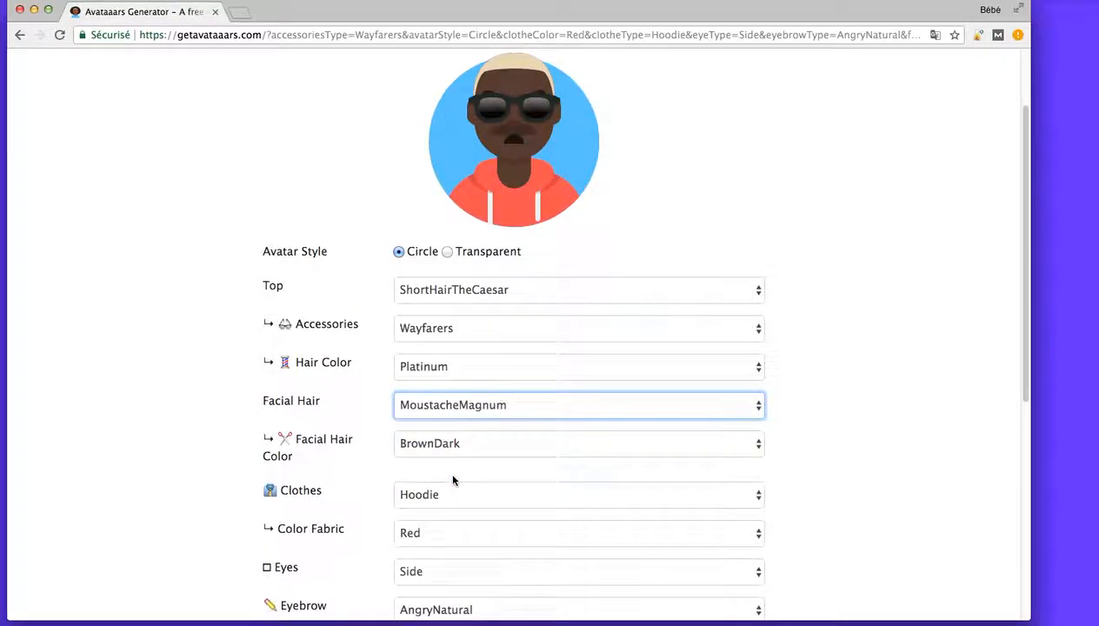
left_click(452, 405)
left_click(455, 394)
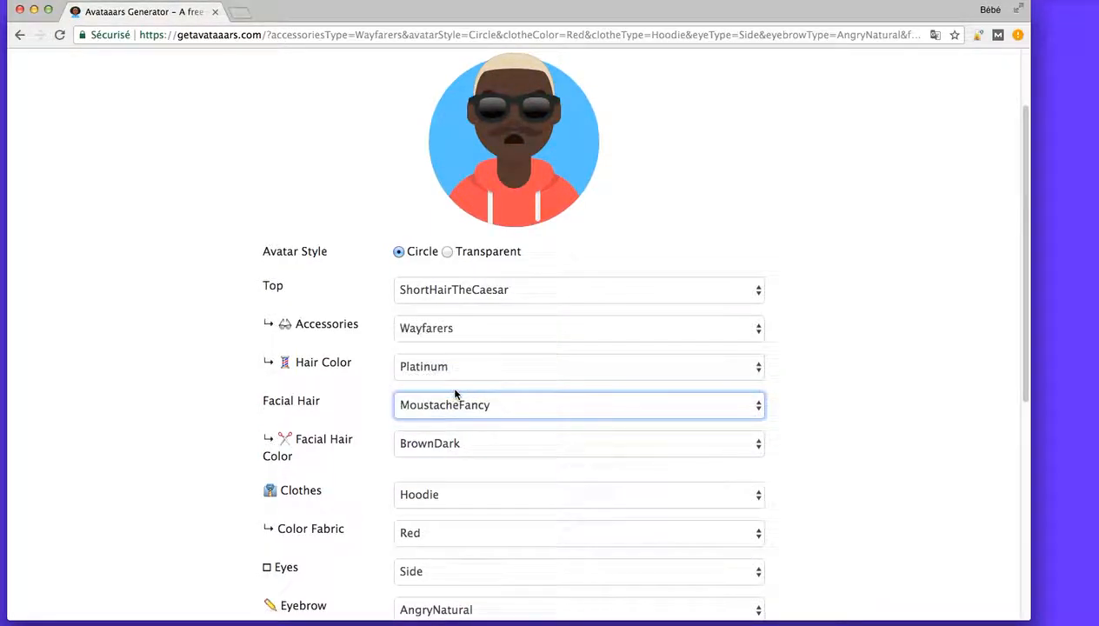
left_click(473, 405)
left_click(456, 377)
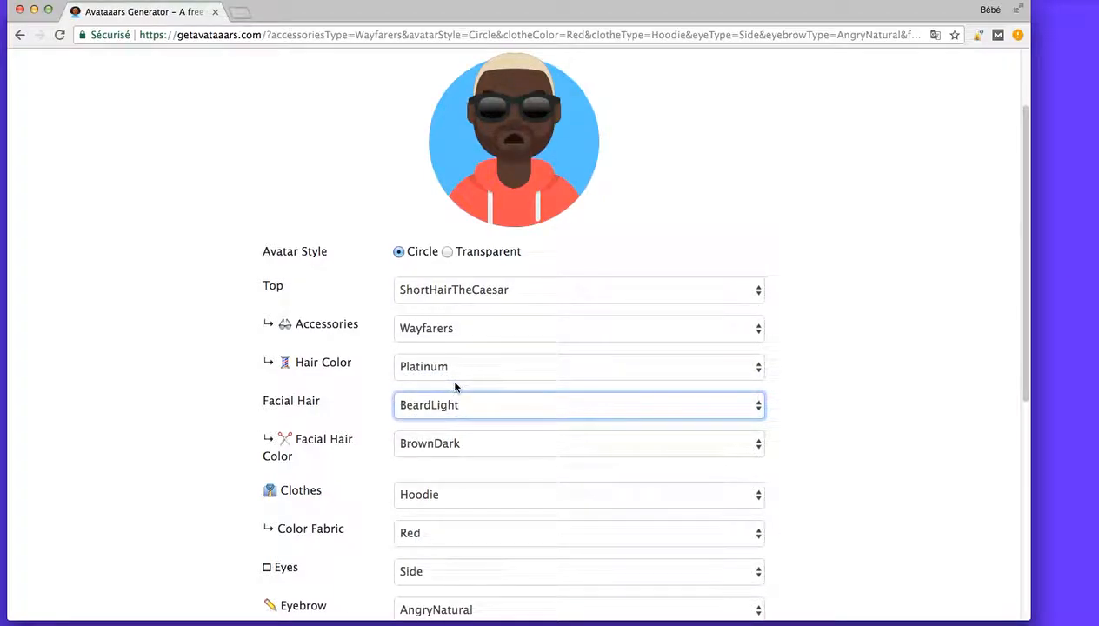
Try Brown and Blonde as the facial hair color, and settle on Black.
left_click(430, 450)
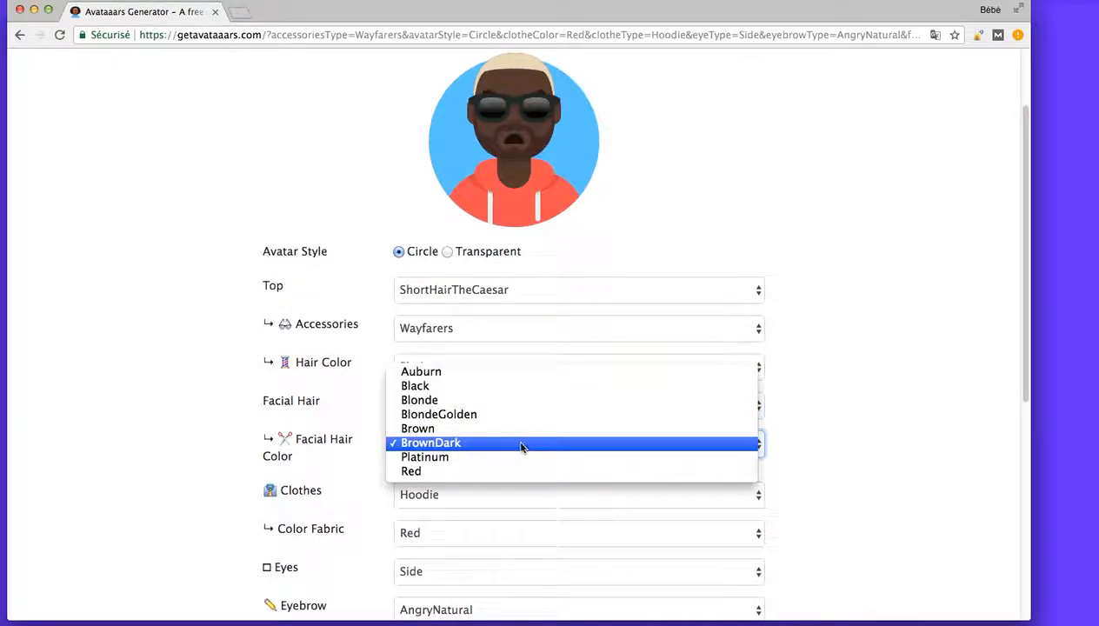
left_click(462, 430)
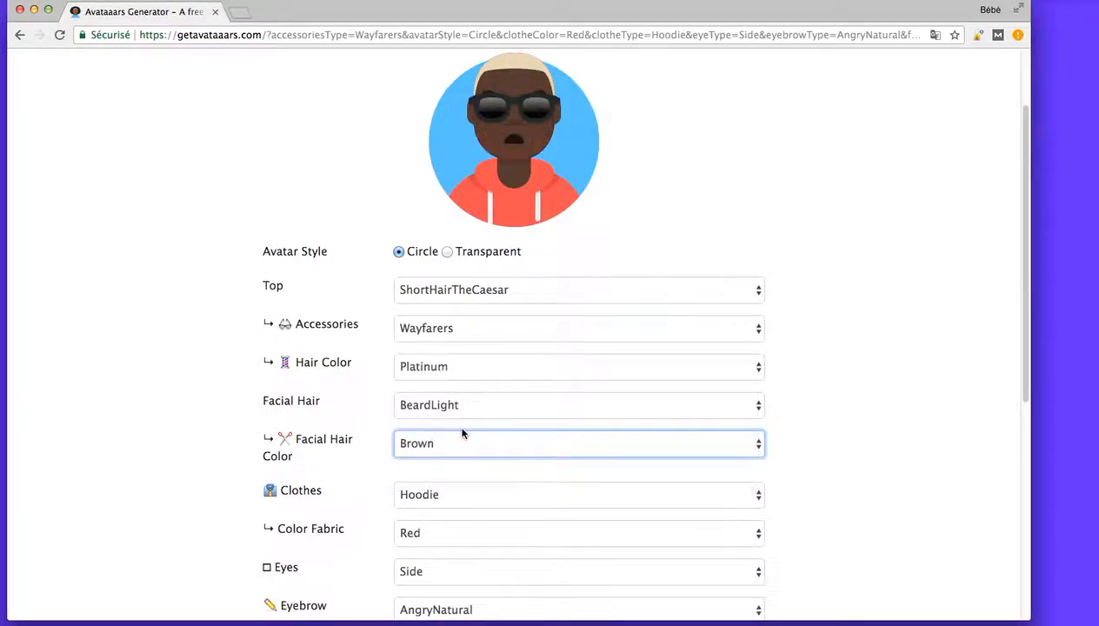
left_click(481, 461)
left_click(459, 415)
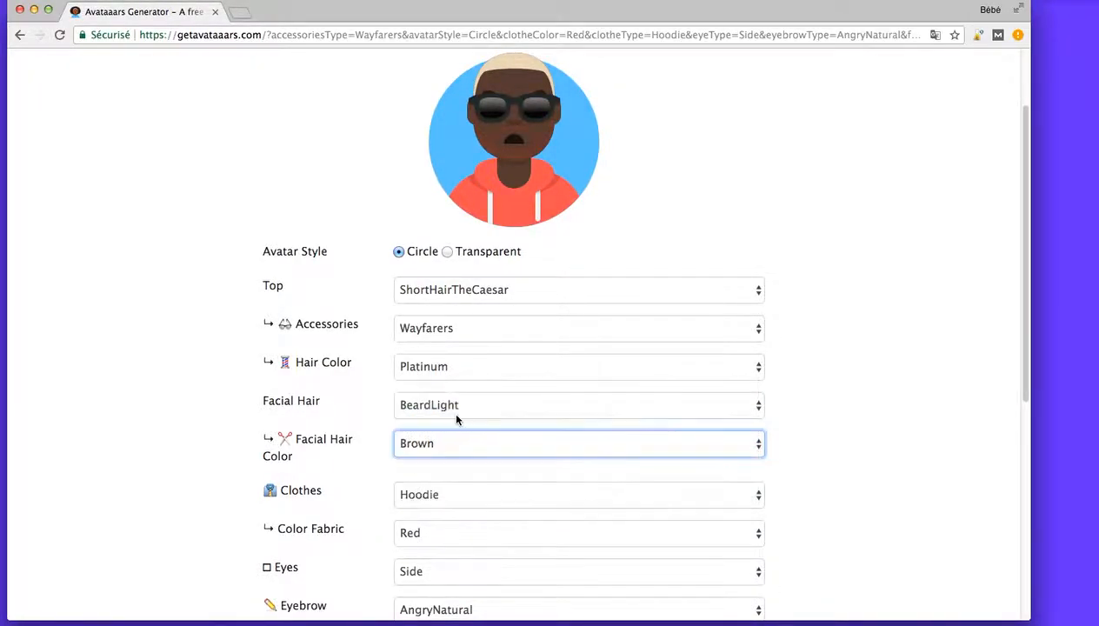
left_click(459, 453)
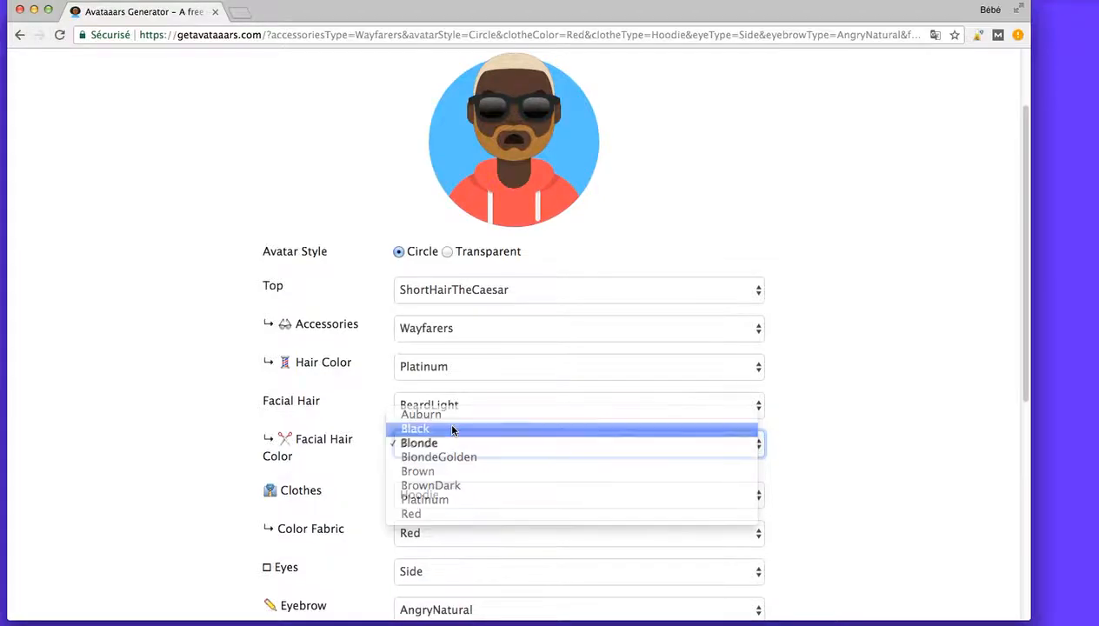
left_click(453, 430)
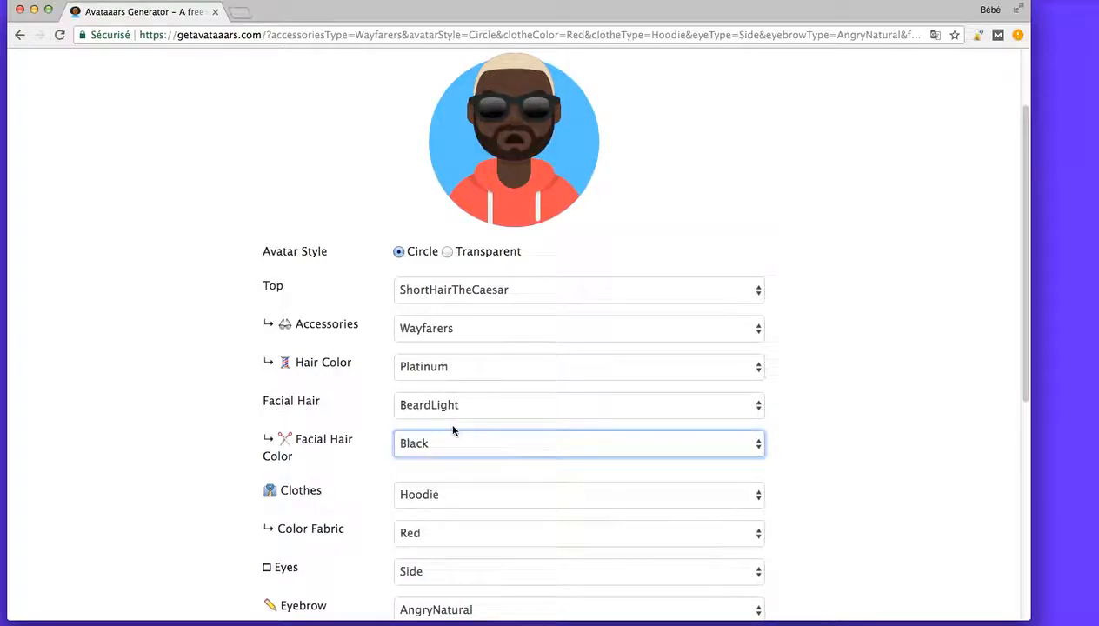
Try GraphicShirt as the avatar's clothes, and settle on BlazerSweater.
left_click(440, 496)
left_click(487, 481)
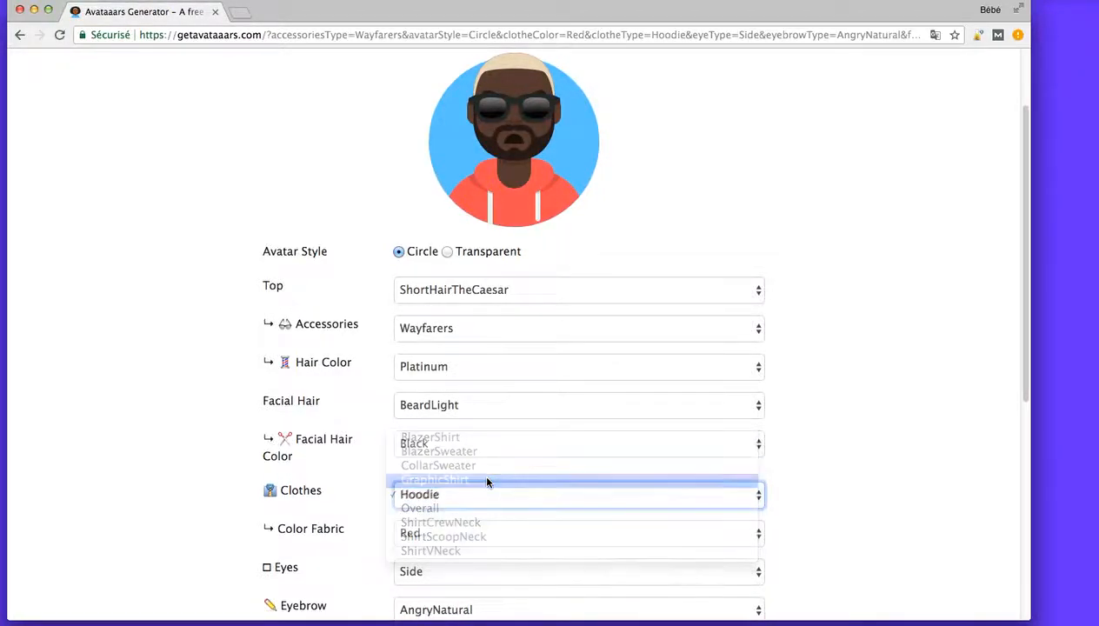
left_click(487, 481)
left_click(466, 465)
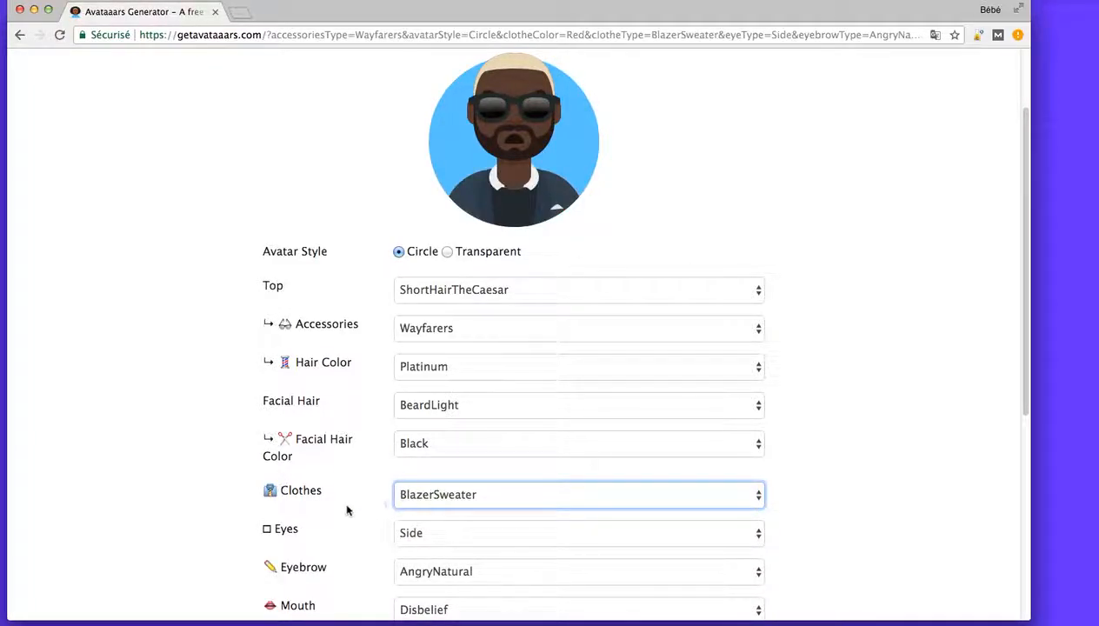
Look through the eye options without choosing one, and remove the avatar's glasses by setting the accessories to Blank.
scroll(346, 508, "down", 1)
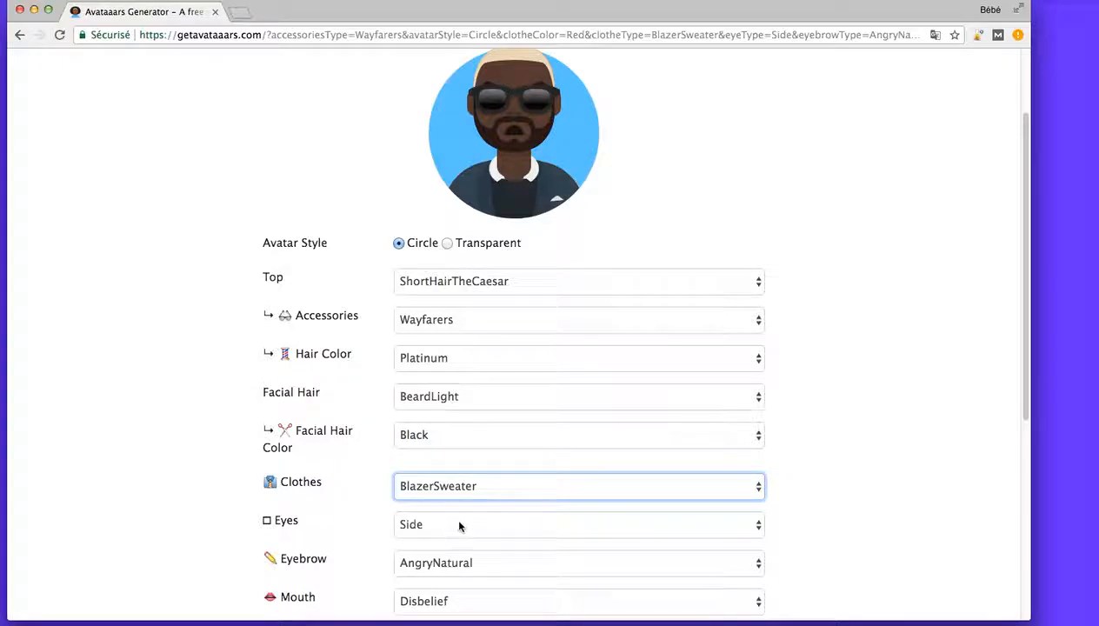
left_click(460, 525)
left_click(350, 466)
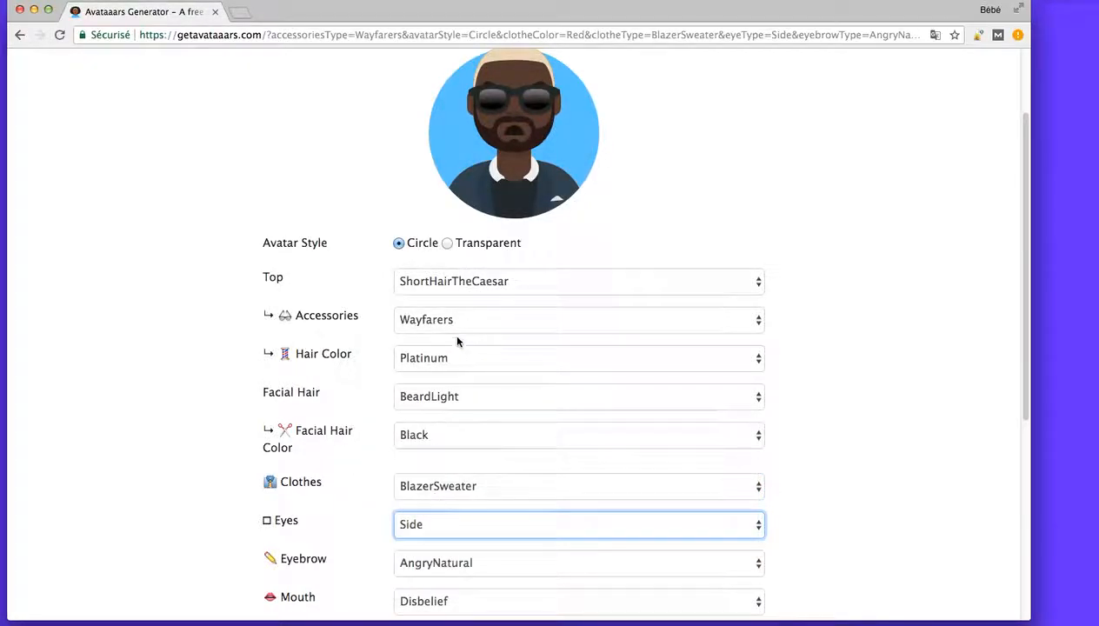
left_click(461, 320)
left_click(412, 235)
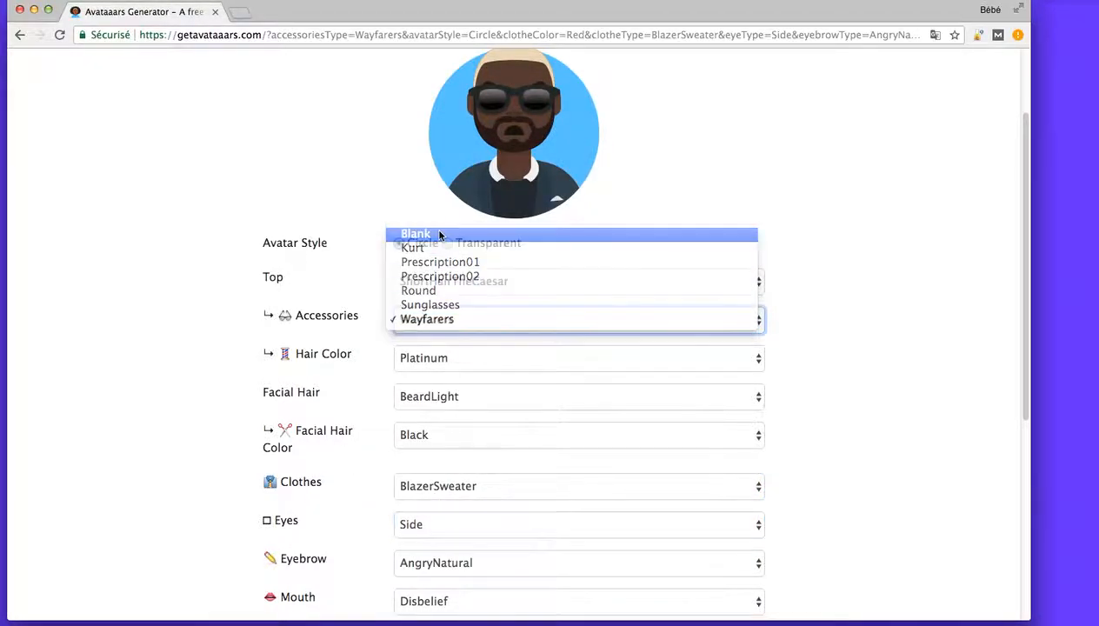
Try the Hearts and EyeRoll eyes on the avatar, and settle on Happy.
left_click(434, 522)
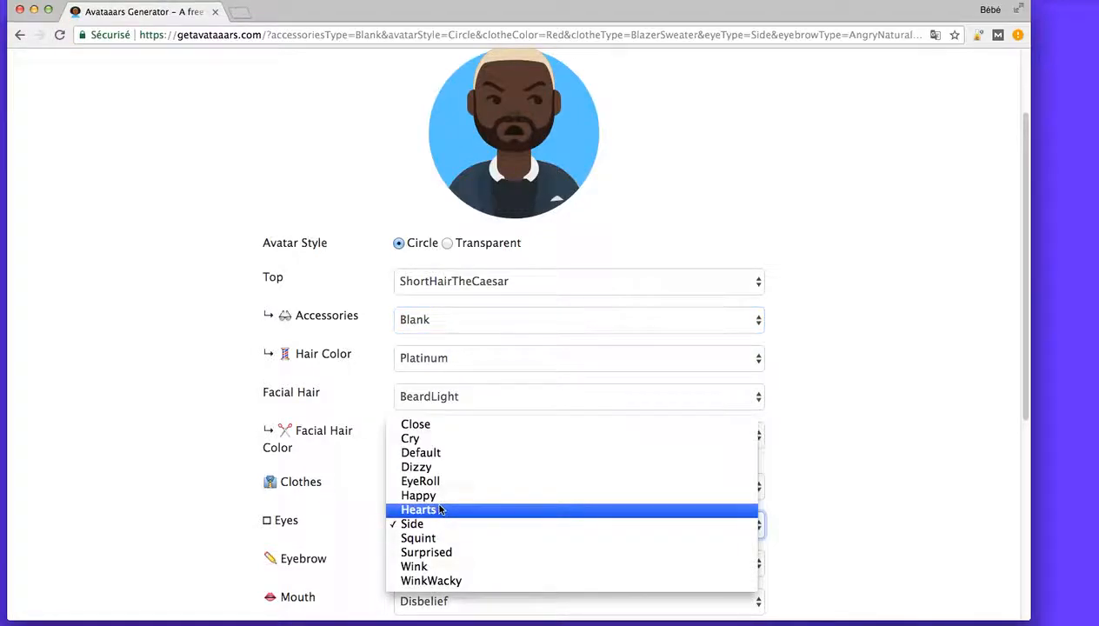
left_click(432, 511)
left_click(460, 527)
left_click(440, 495)
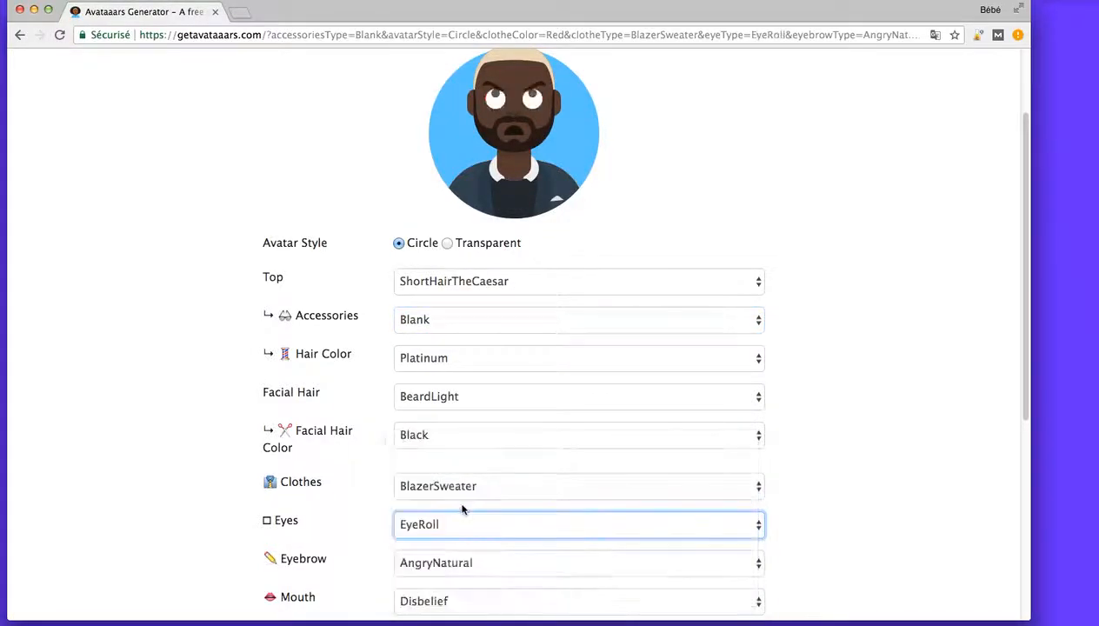
left_click(474, 529)
left_click(446, 470)
left_click(451, 522)
left_click(448, 596)
Try FlatNatural, UnibrowNatural and UpDownNatural as the avatar's eyebrows.
scroll(380, 464, "down", 1)
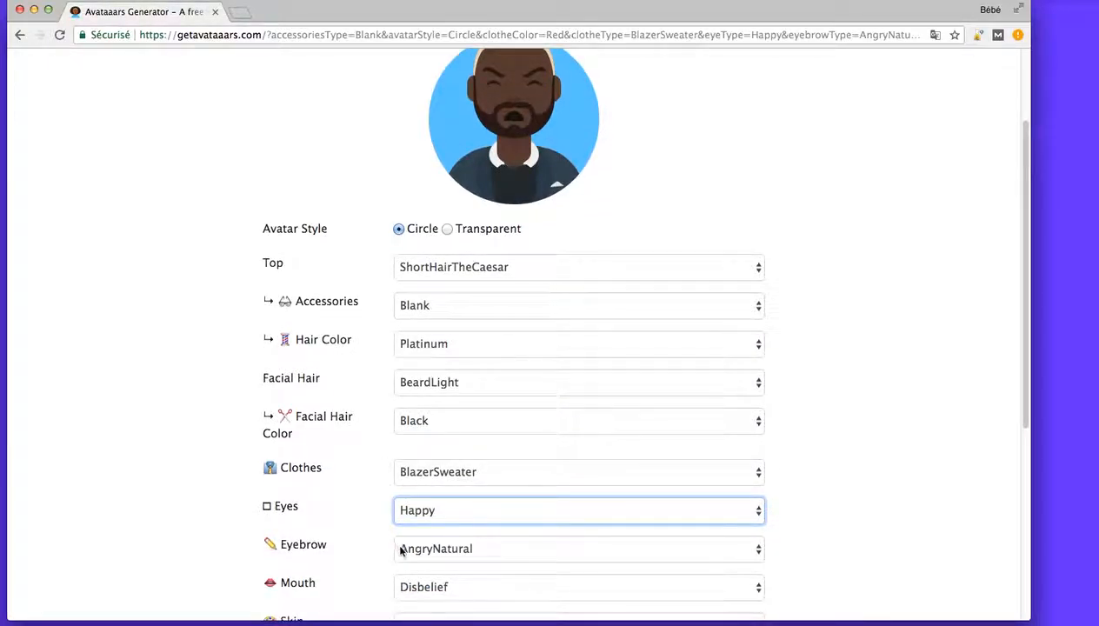
left_click(429, 558)
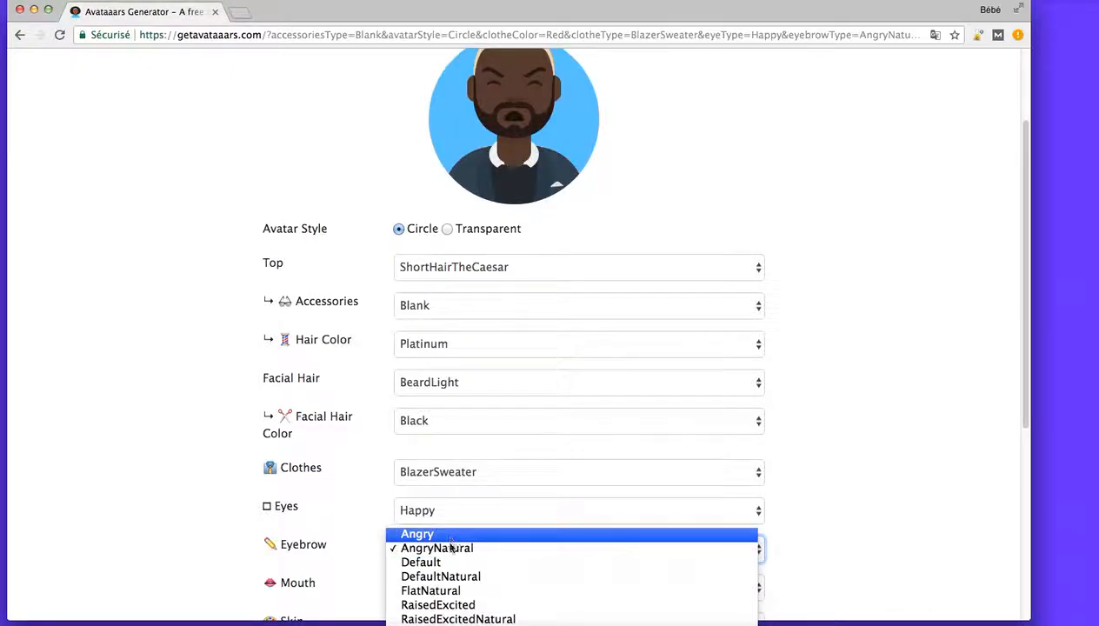
left_click(466, 590)
left_click(465, 560)
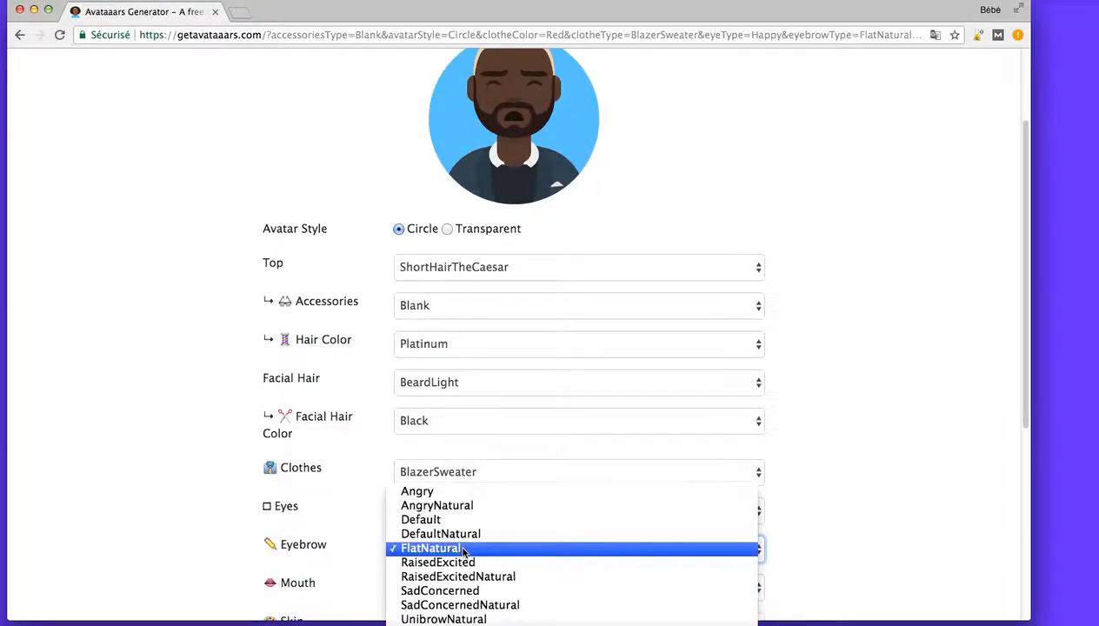
left_click(462, 617)
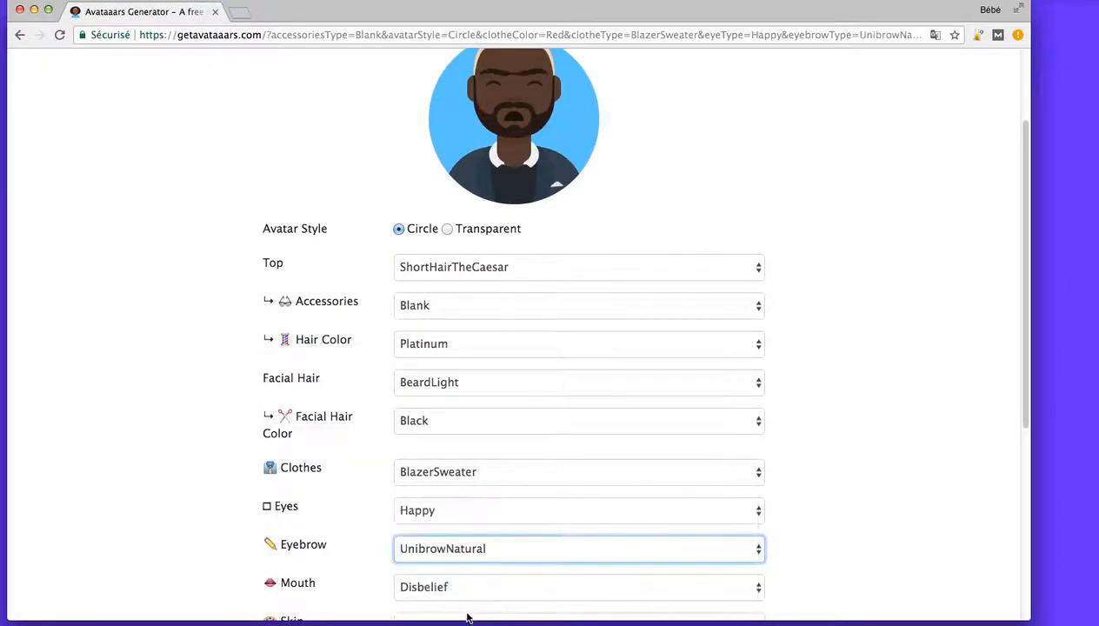
left_click(470, 555)
left_click(468, 579)
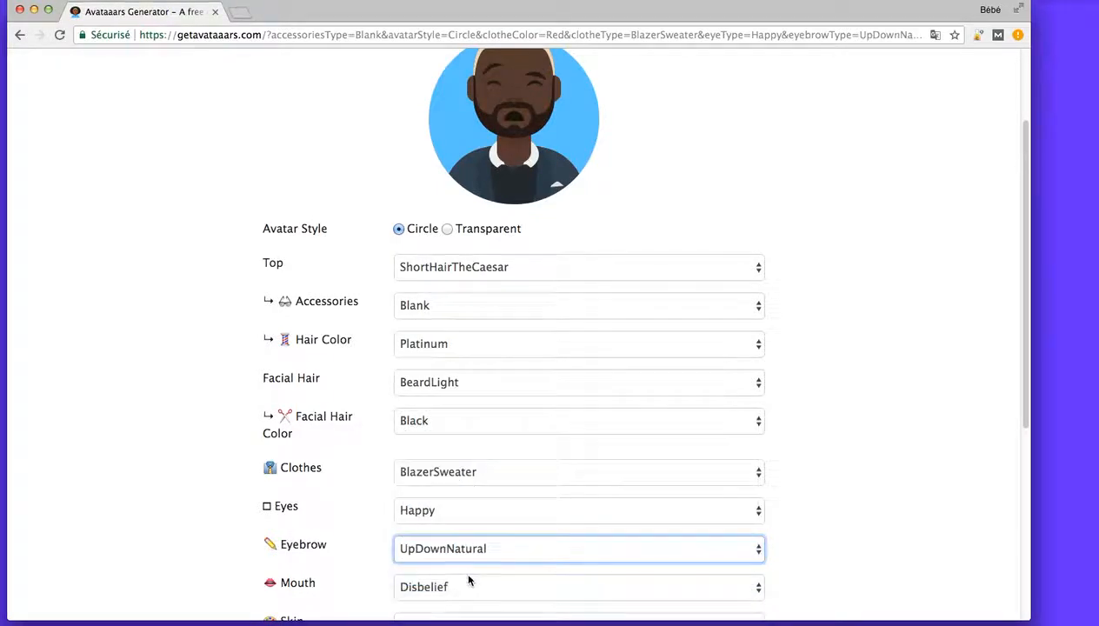
Try the SadConcerned and AngryNatural eyebrows on the avatar, and settle on RaisedExcited.
left_click(469, 553)
left_click(469, 543)
left_click(469, 536)
key("Escape")
key("s")
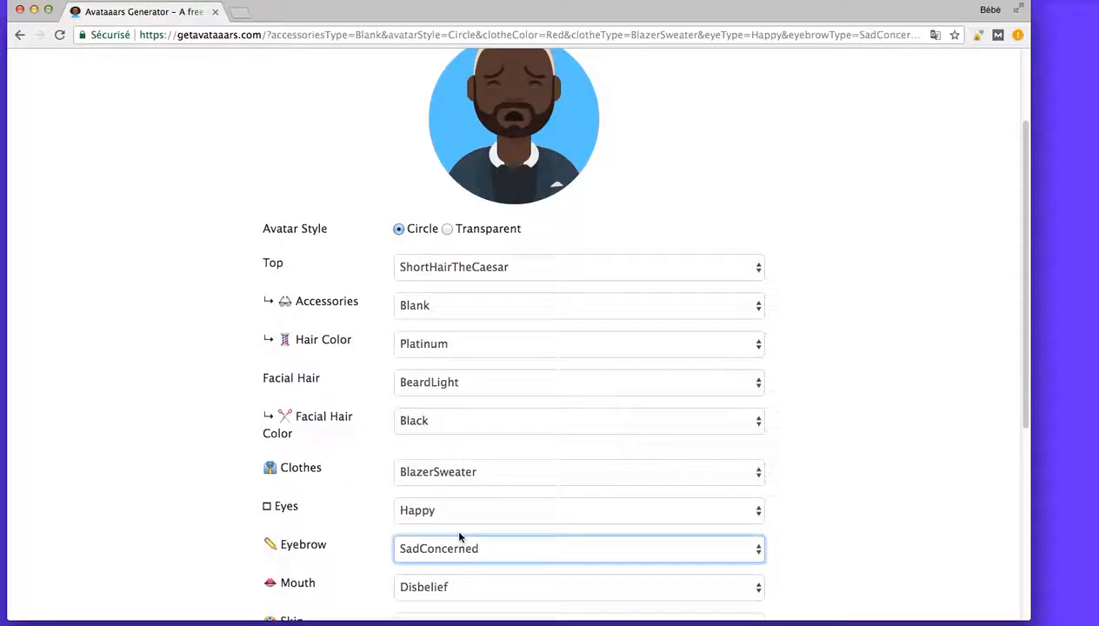
left_click(459, 544)
left_click(453, 462)
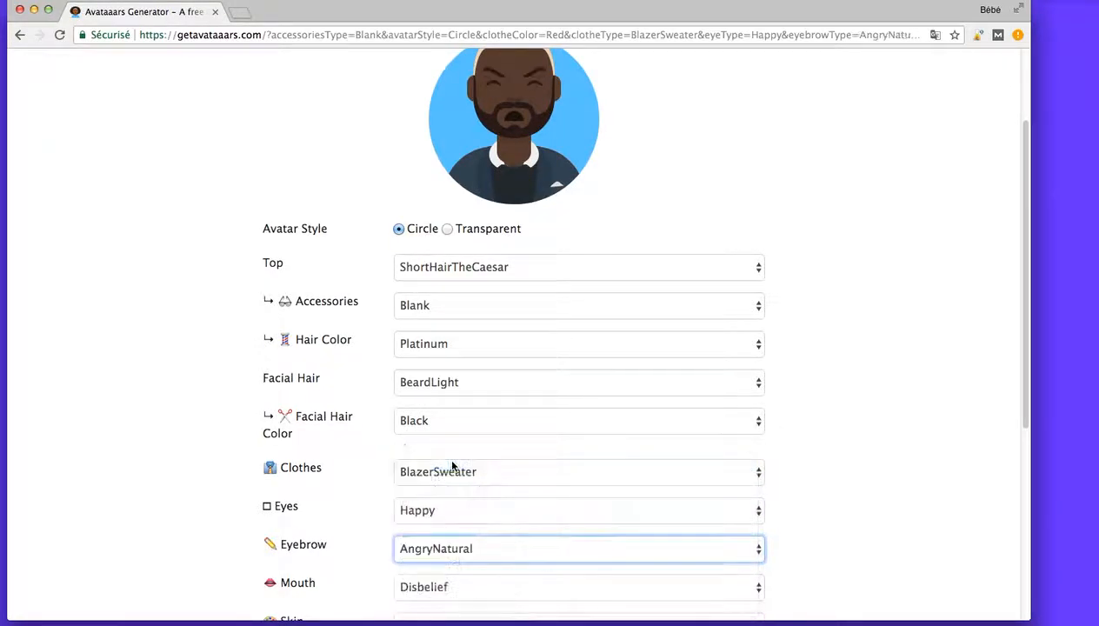
left_click(449, 546)
left_click(439, 601)
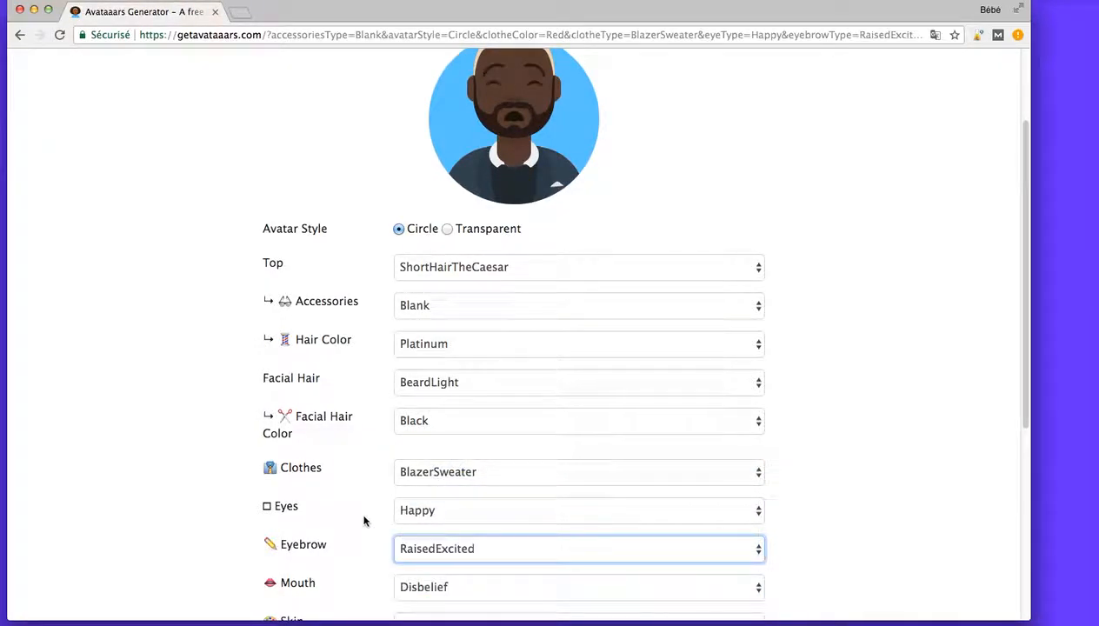
Set the avatar's mouth to Default and check the expression on the preview.
scroll(364, 518, "down", 2)
left_click(458, 511)
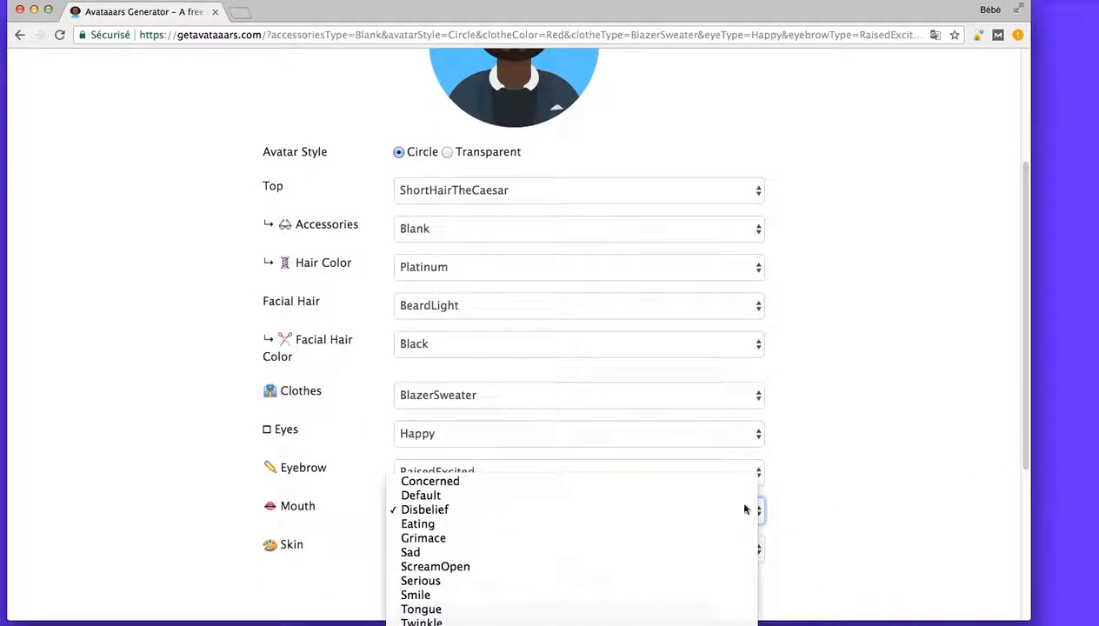
left_click(496, 496)
scroll(523, 471, "up", 2)
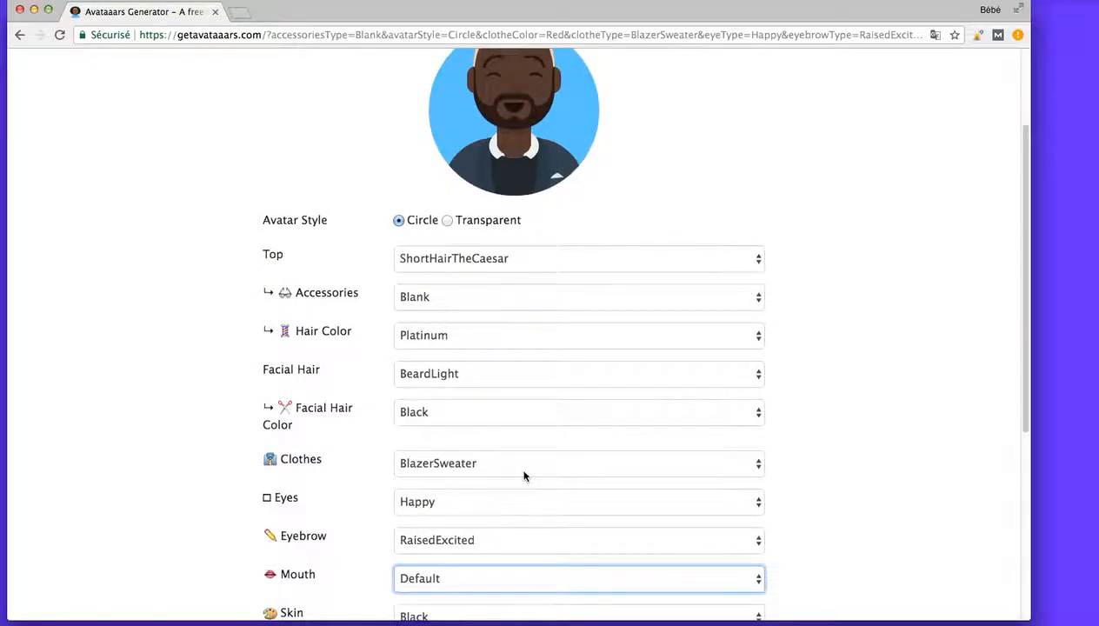
scroll(524, 474, "up", 1)
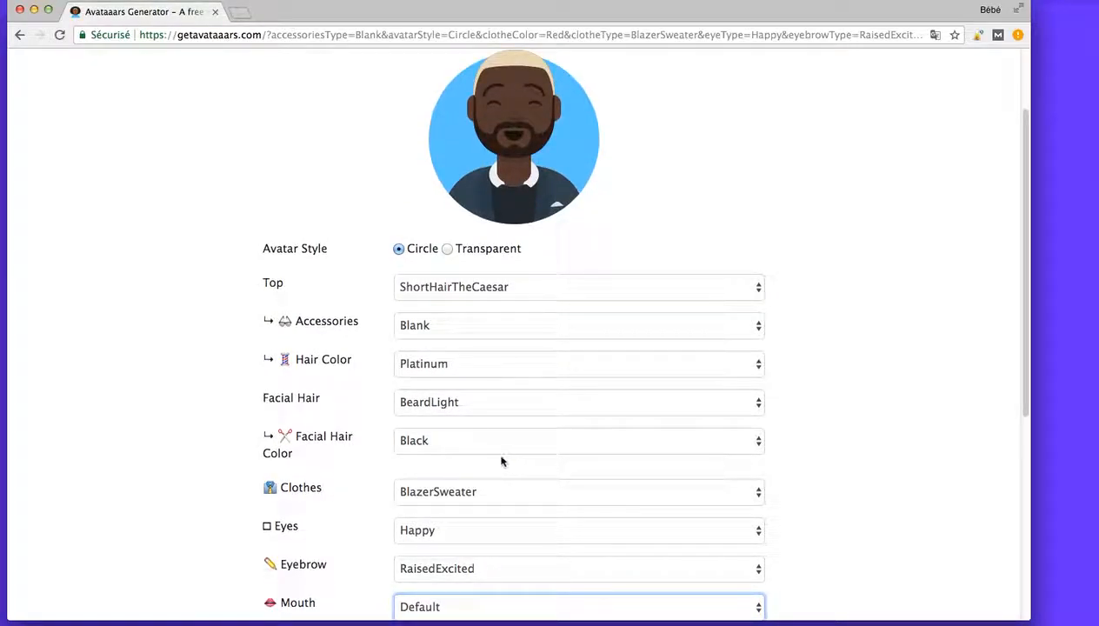
Try the Cry eyes on the avatar, and settle on Default.
left_click(469, 530)
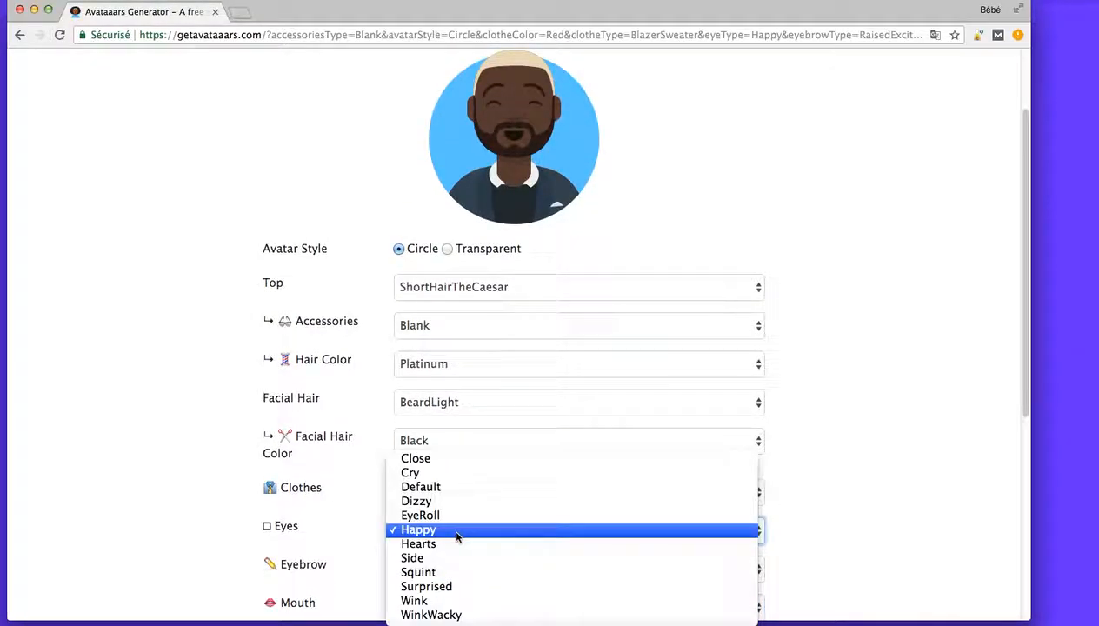
left_click(441, 474)
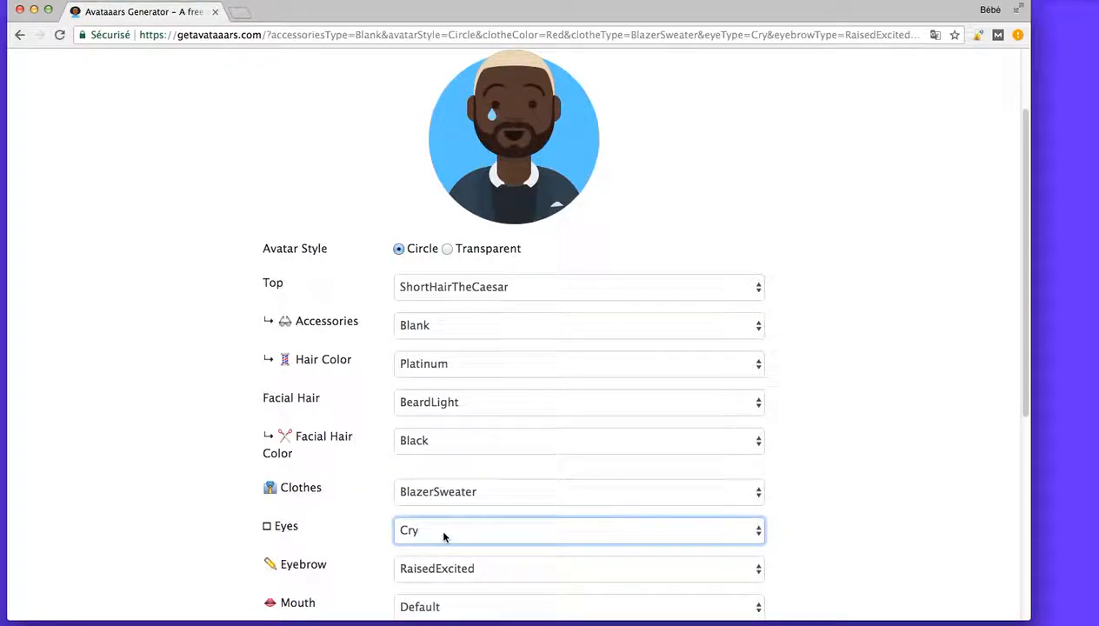
left_click(452, 538)
left_click(418, 544)
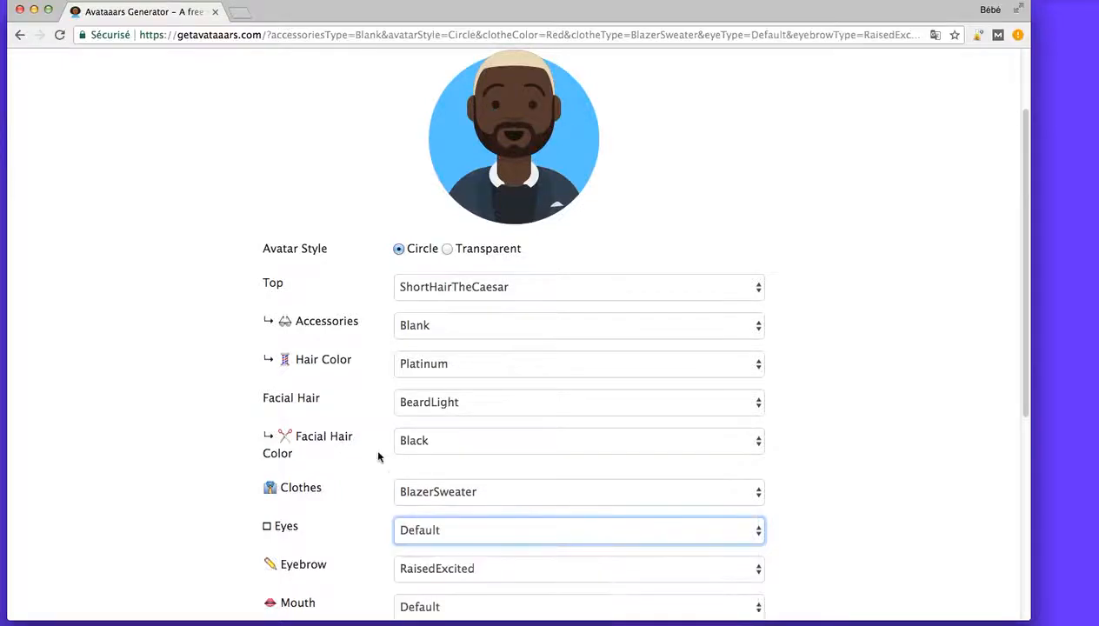
Try Light and Yellow as the avatar's skin color, checking the preview.
scroll(363, 397, "down", 3)
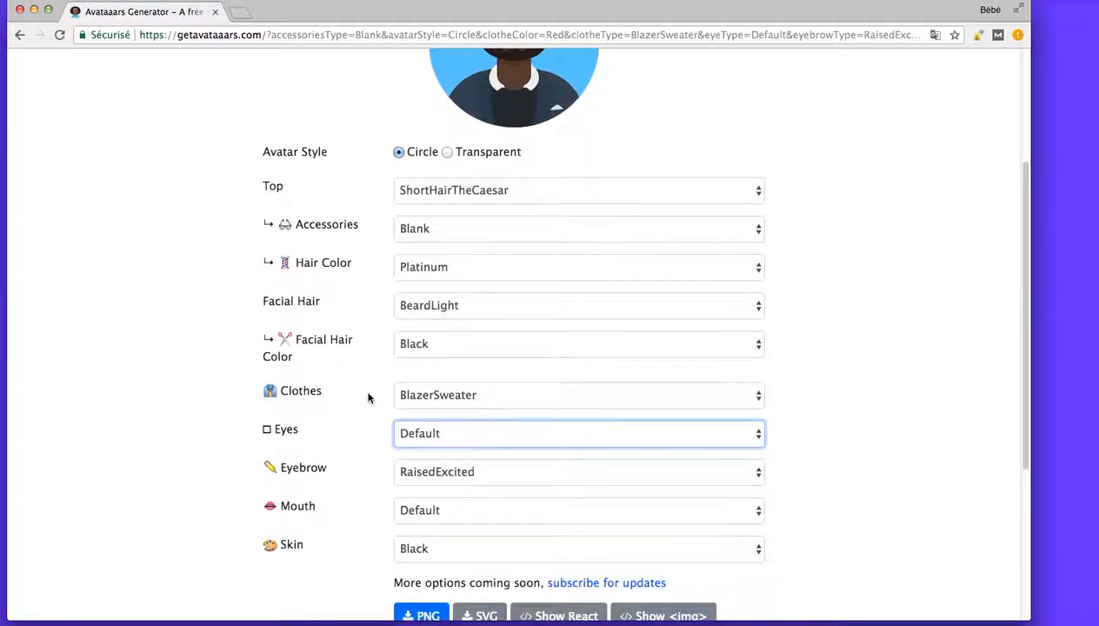
left_click(464, 553)
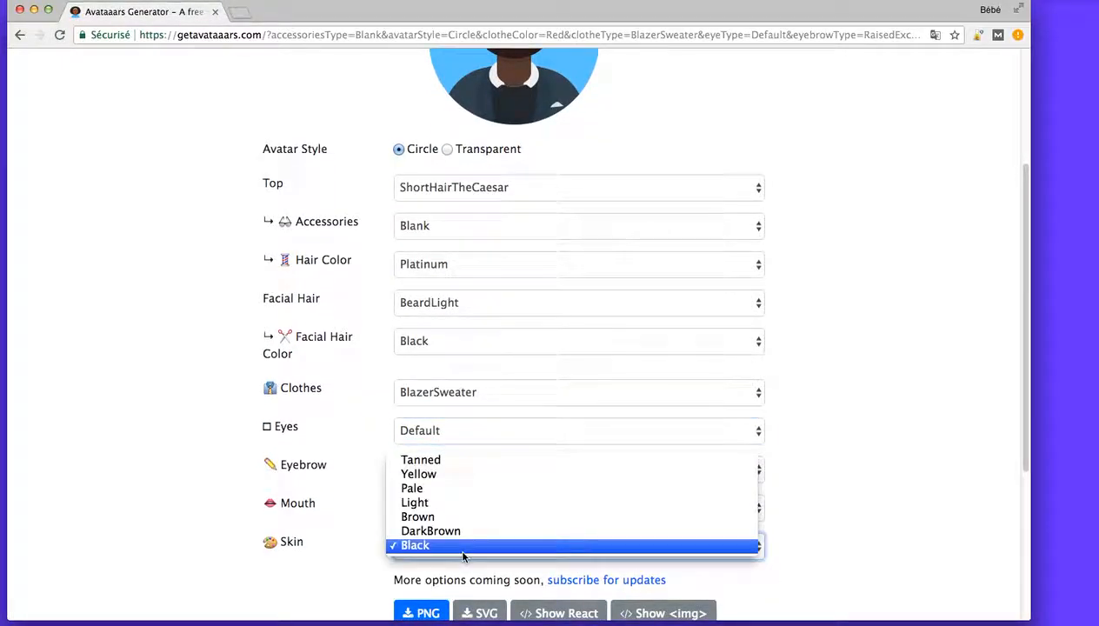
left_click(442, 505)
scroll(444, 319, "up", 5)
scroll(380, 351, "down", 5)
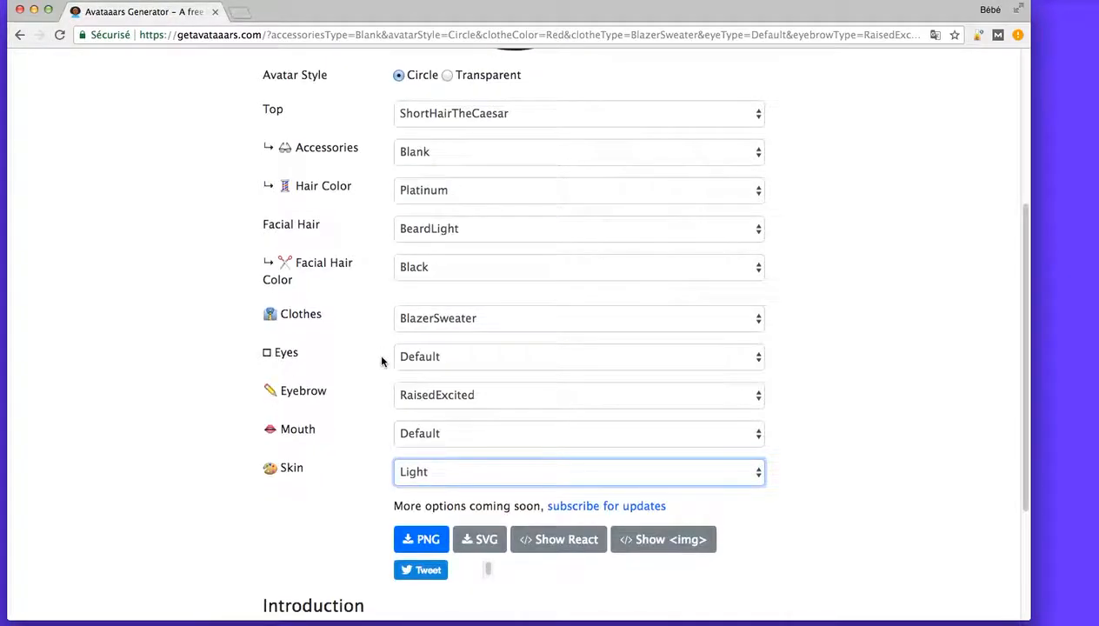
left_click(417, 474)
left_click(419, 445)
scroll(410, 379, "up", 5)
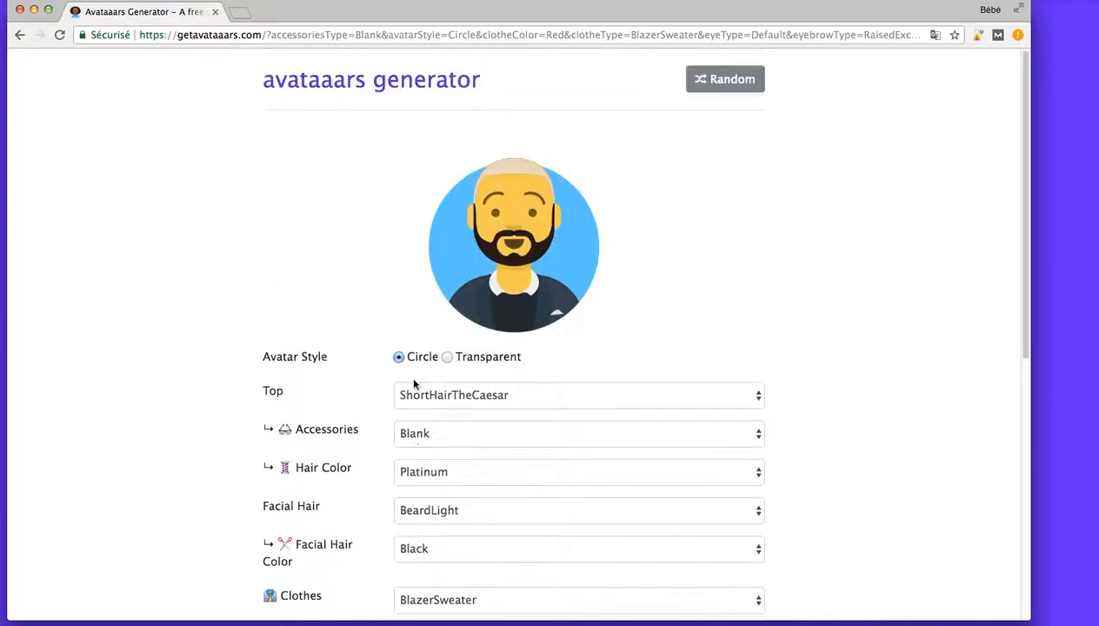
Set the avatar's skin color to Brown, and look over the finished avatar and its download options.
scroll(408, 376, "down", 4)
left_click(409, 532)
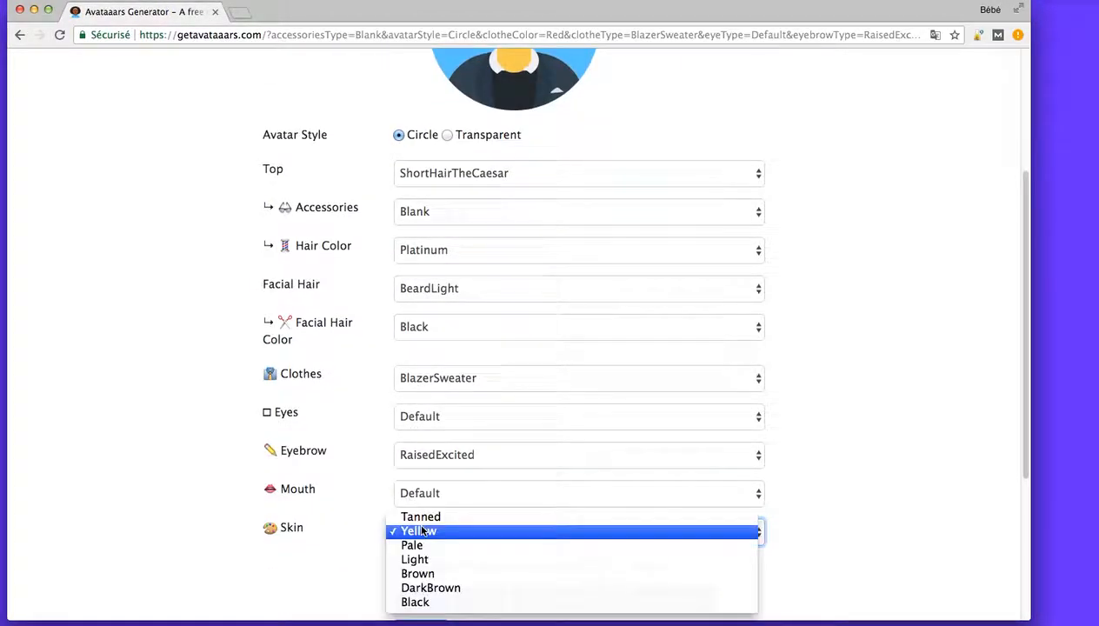
left_click(409, 572)
scroll(410, 397, "up", 2)
scroll(410, 398, "up", 1)
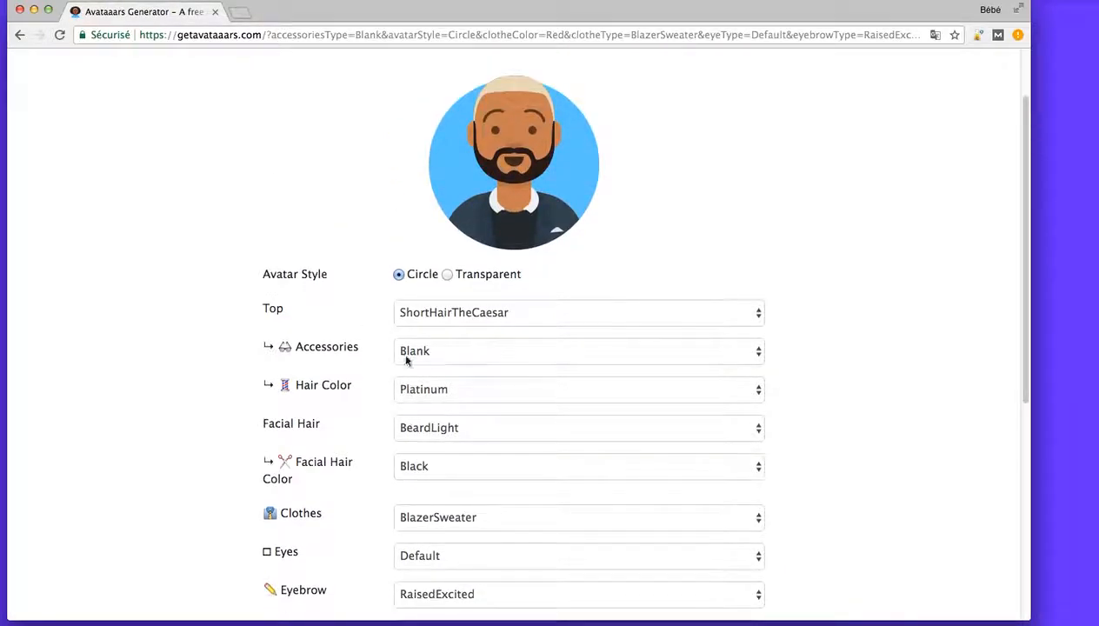
scroll(408, 375, "up", 2)
scroll(371, 275, "down", 7)
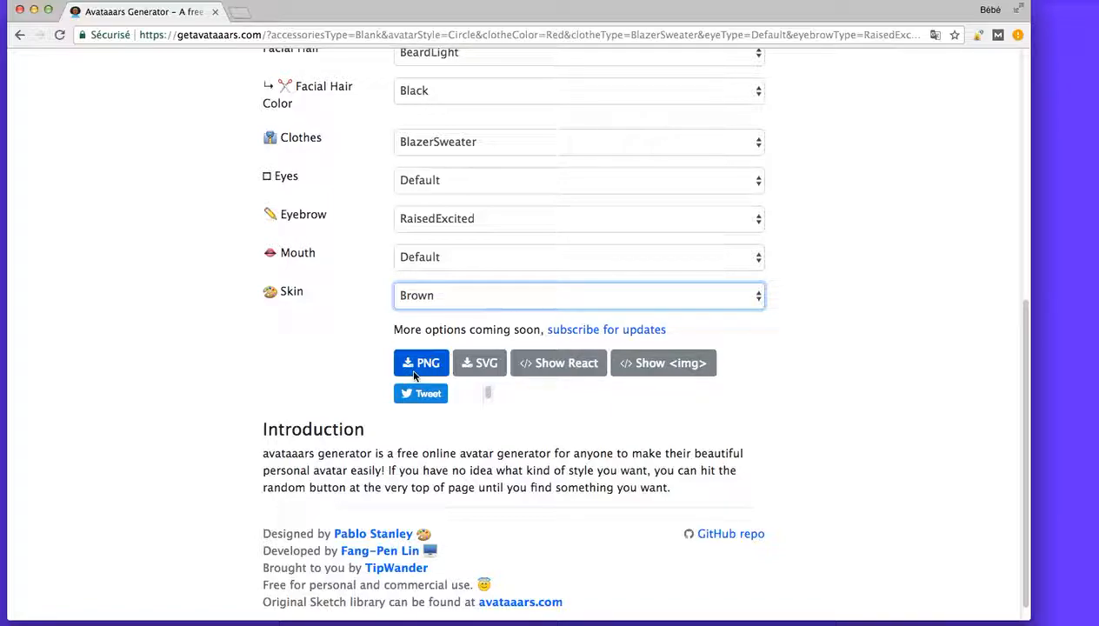
scroll(329, 337, "up", 10)
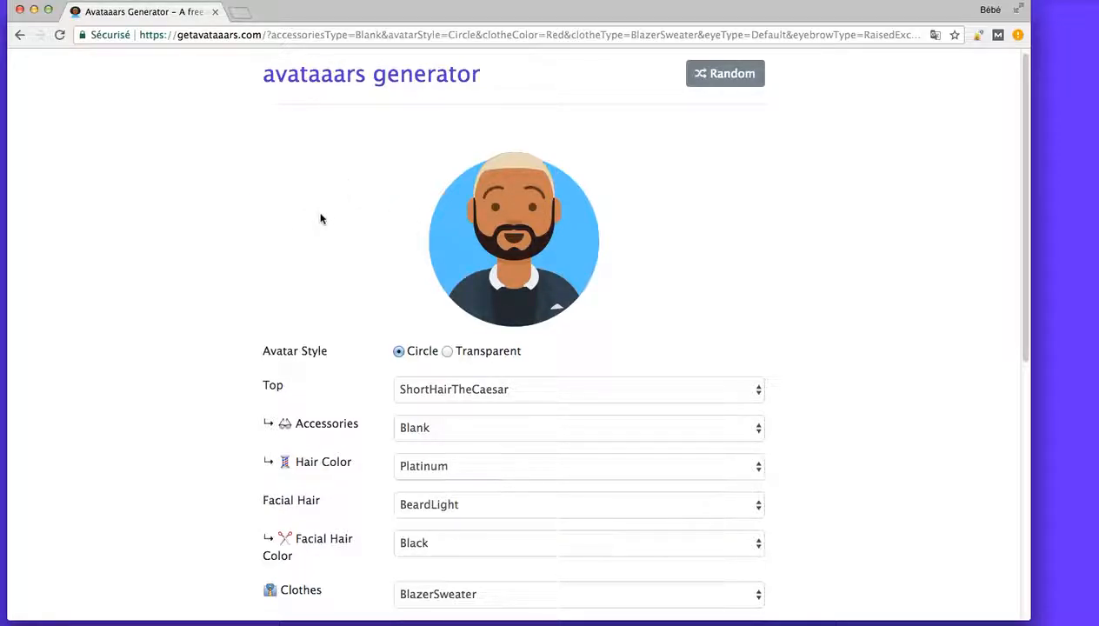
Switch to the Safari window with DoppelMe and start making a first avatar from the site's home page.
left_click_drag(1098, 18, 273, 15)
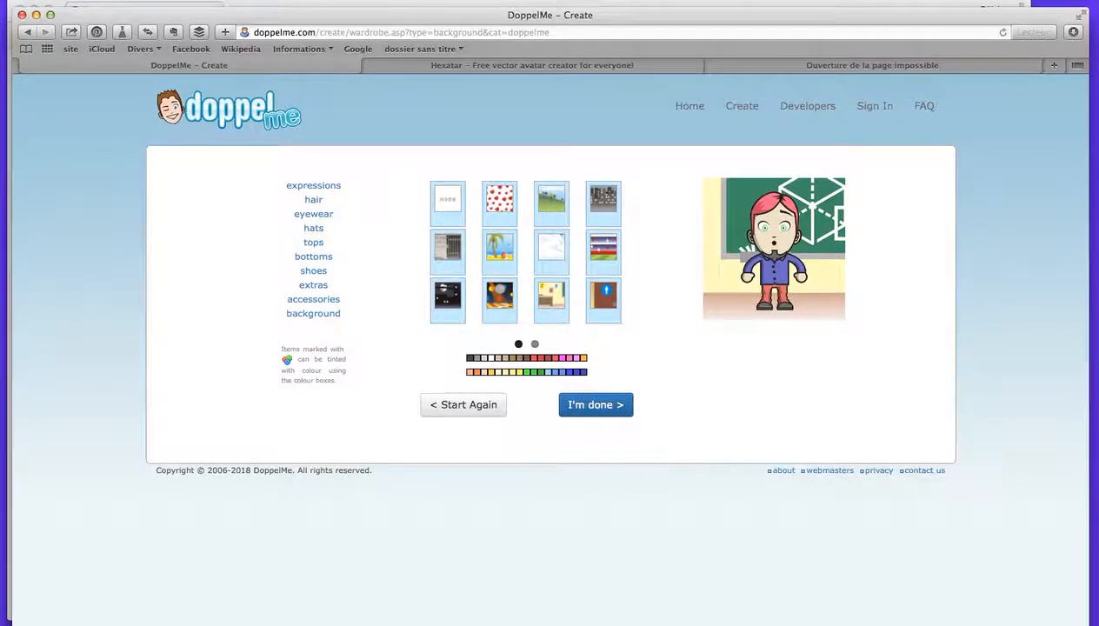
left_click_drag(942, 624, 940, 582)
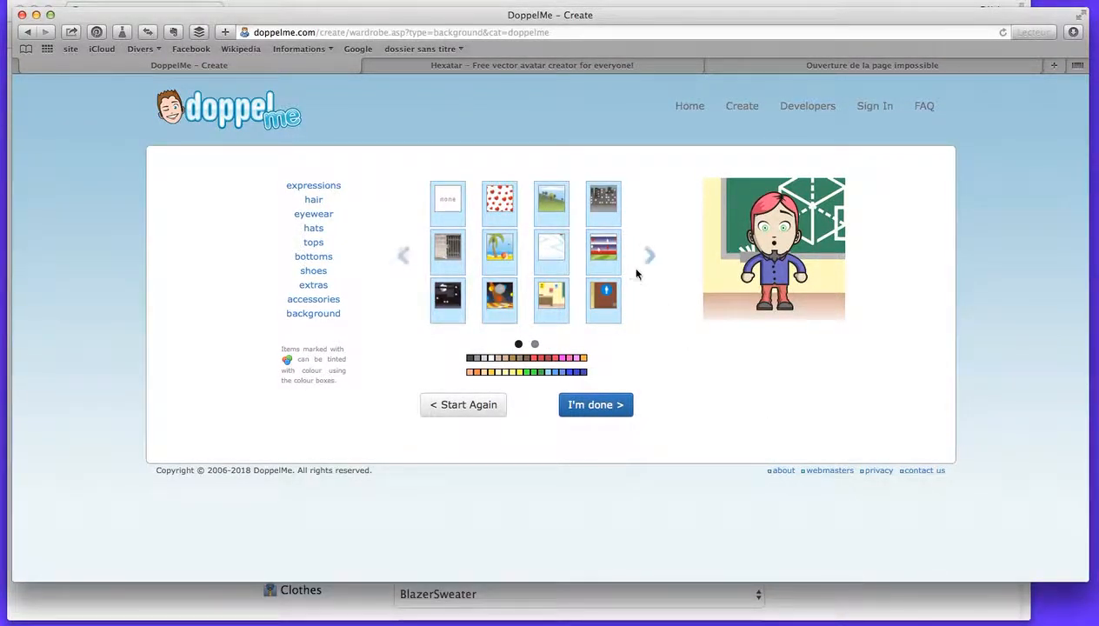
left_click(213, 119)
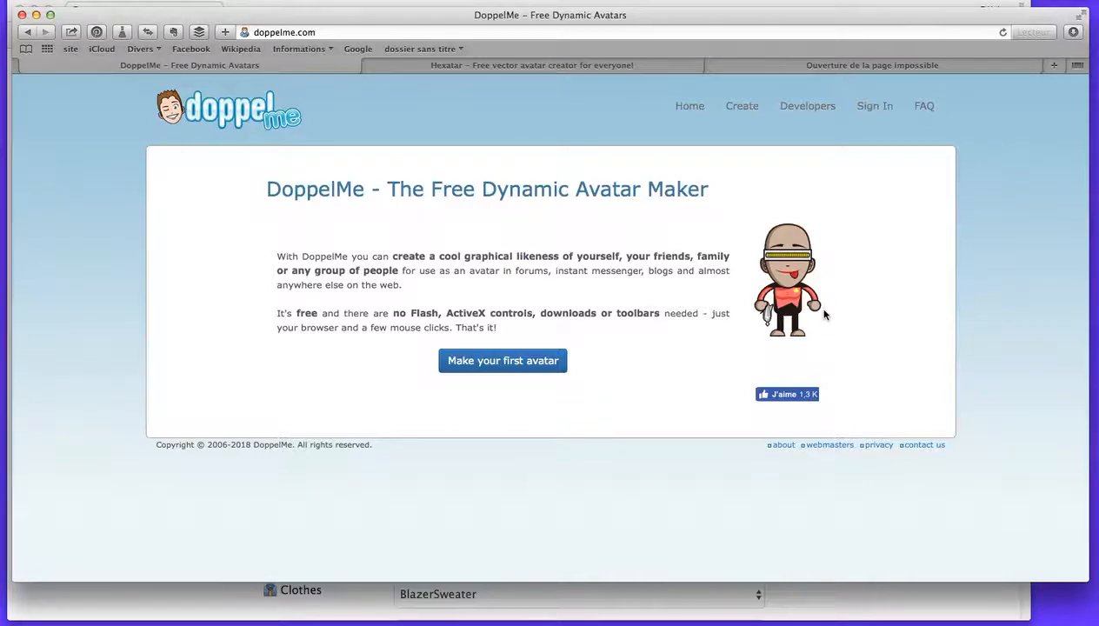
mouse_move(821, 319)
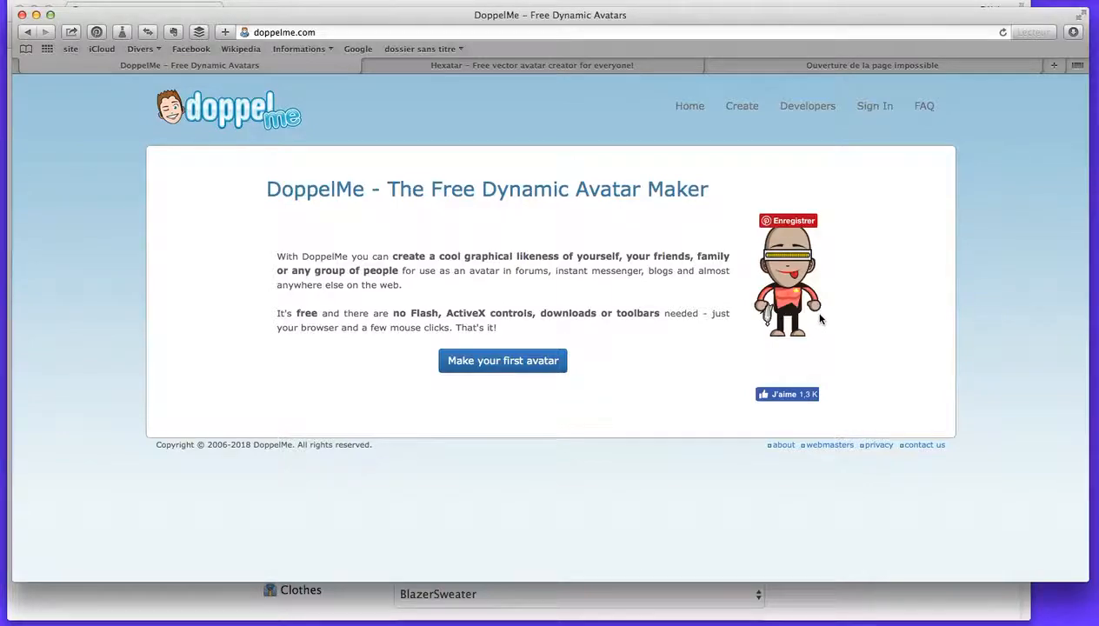
left_click(492, 364)
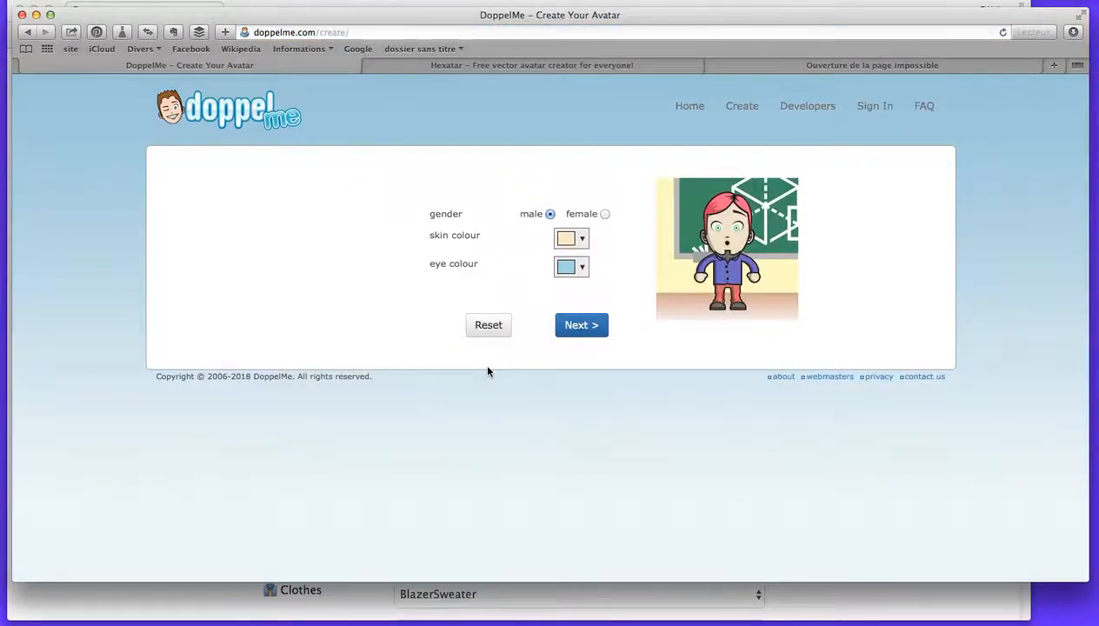
Set the DoppelMe avatar's skin colour to dark brown and its eye colour to blue.
mouse_move(782, 257)
left_click(581, 239)
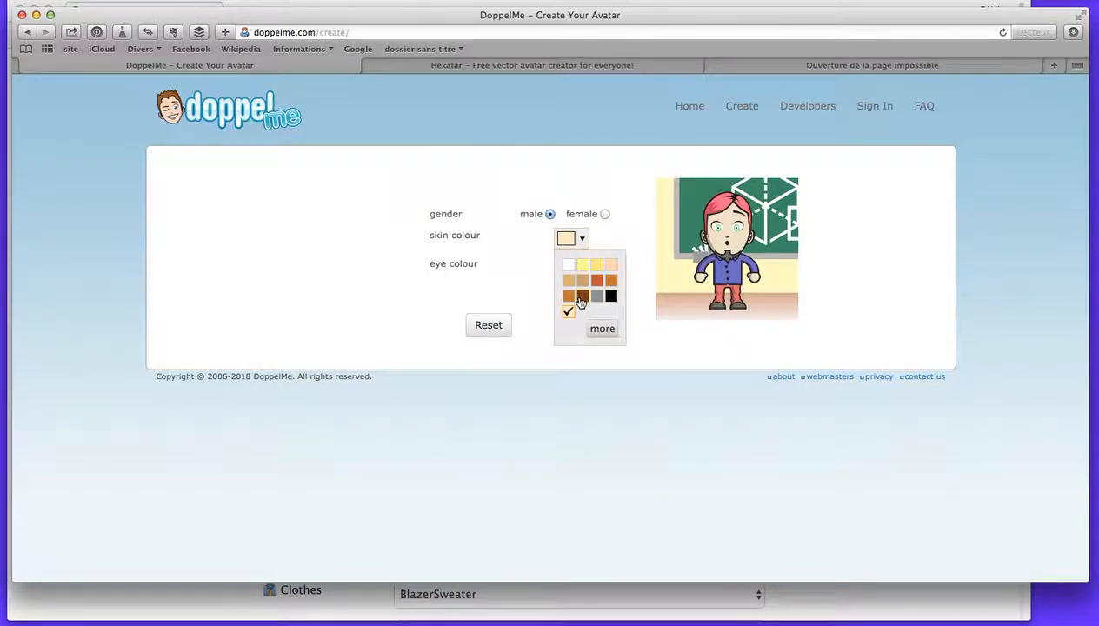
left_click(582, 298)
left_click(581, 267)
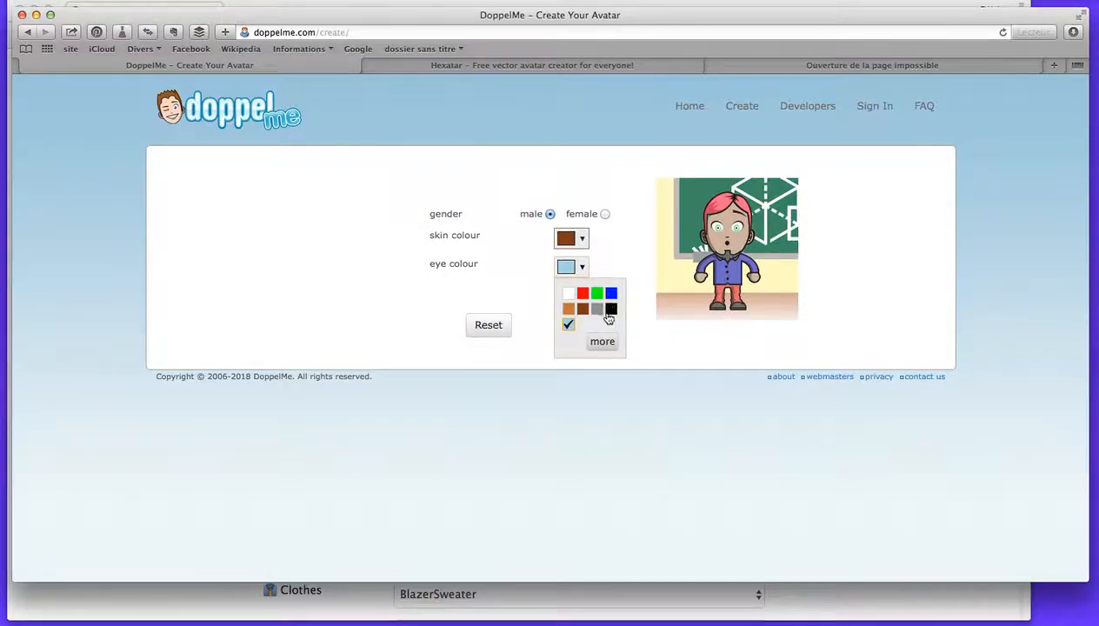
left_click(612, 297)
Continue to the avatar's wardrobe and look through both pages of facial expressions.
left_click(574, 324)
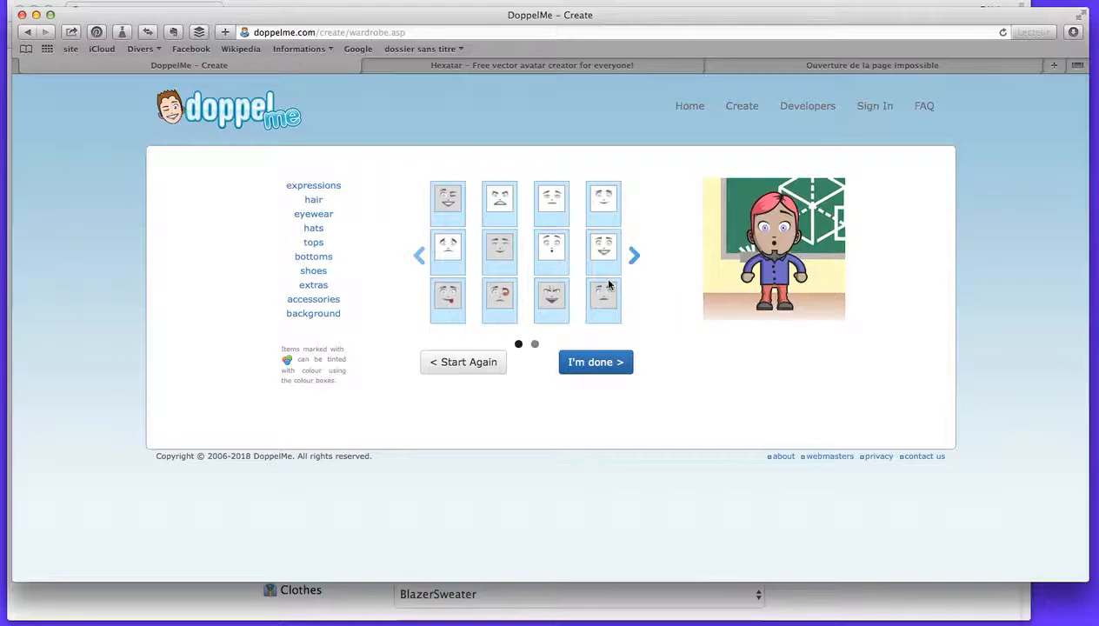
left_click(636, 258)
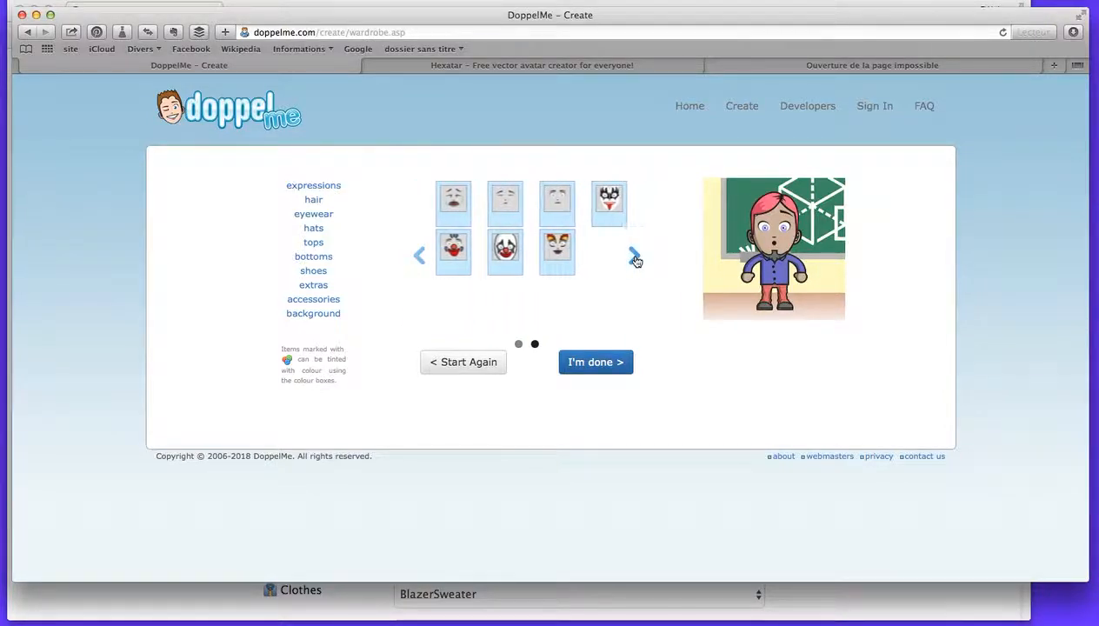
left_click(420, 255)
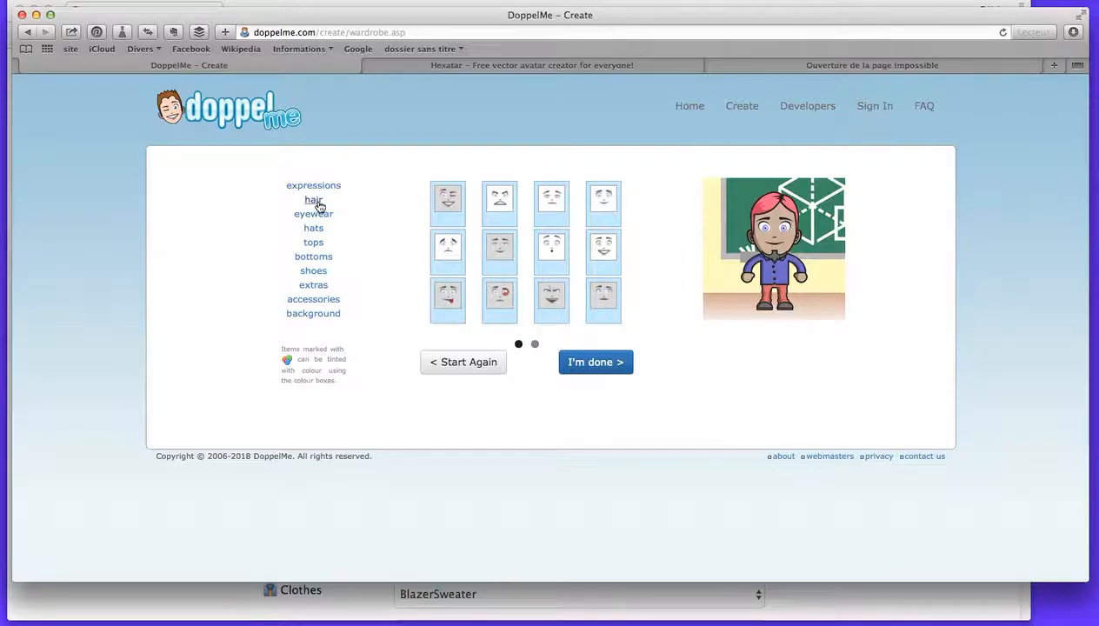
Give the DoppelMe avatar the short curly hair, try yellow and blue tints, and set its colour to dark grey.
left_click(315, 201)
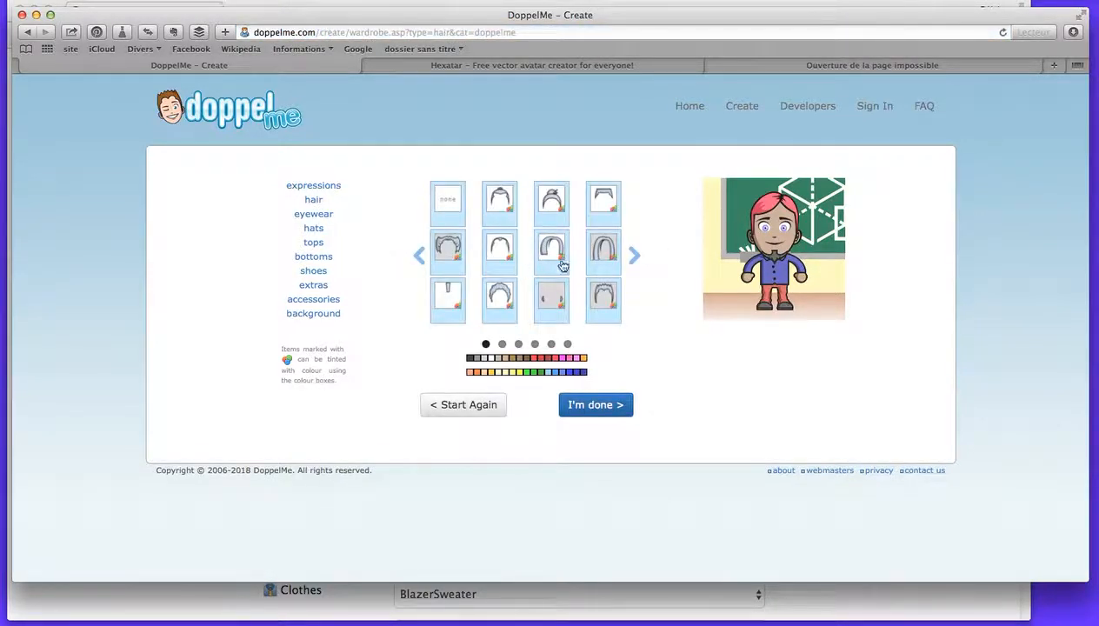
left_click(556, 252)
left_click(489, 296)
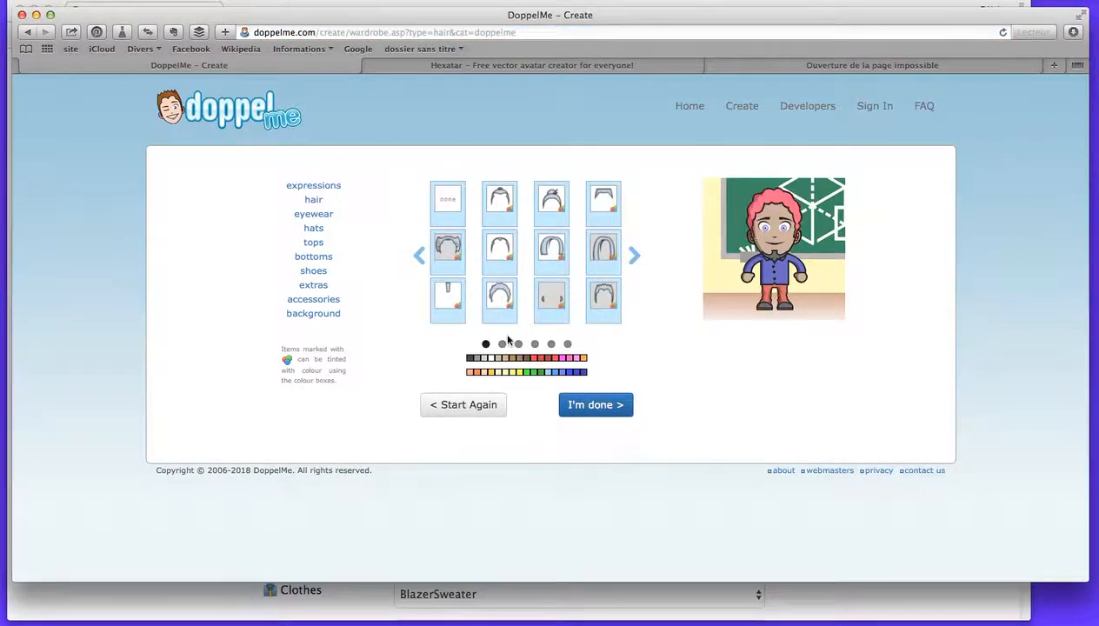
left_click(518, 372)
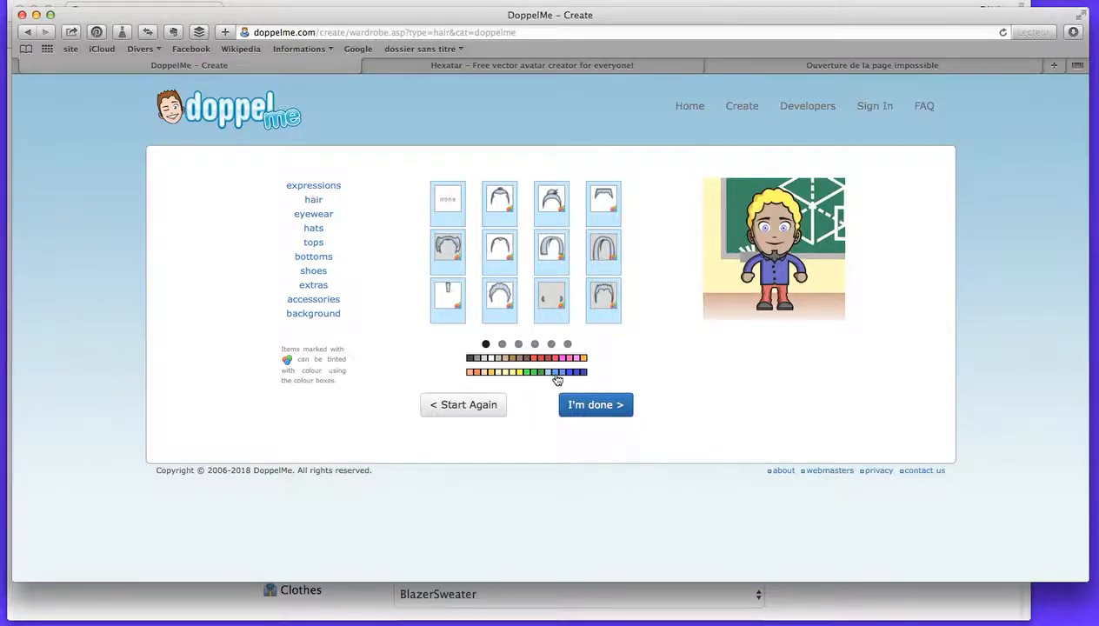
left_click(559, 373)
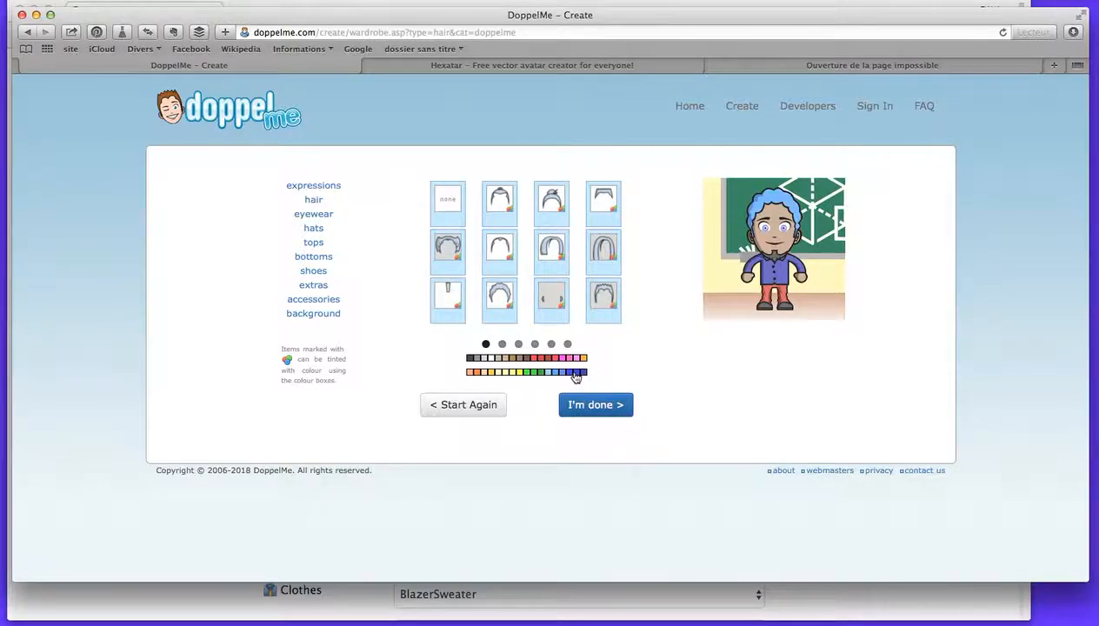
left_click(584, 374)
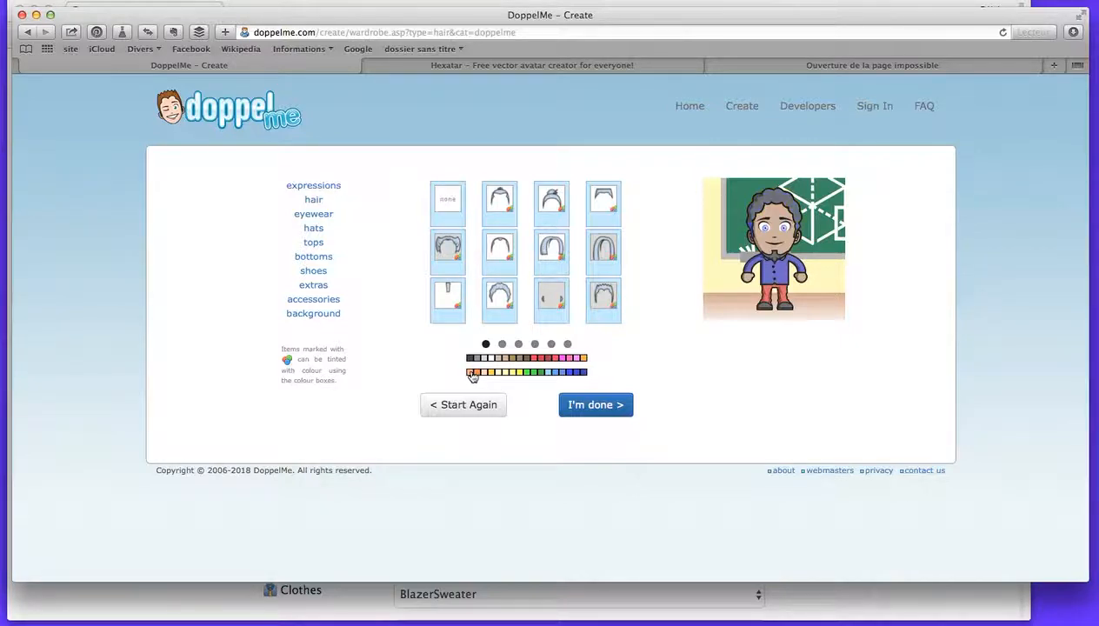
Look through the first four pages of hats in the wardrobe.
left_click(314, 229)
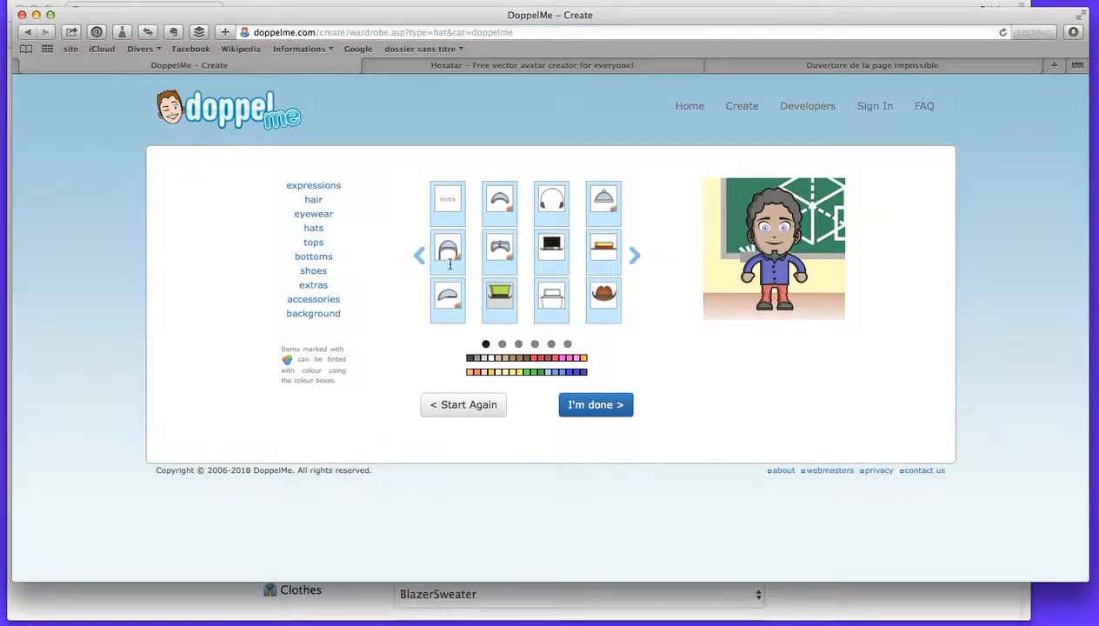
left_click(636, 254)
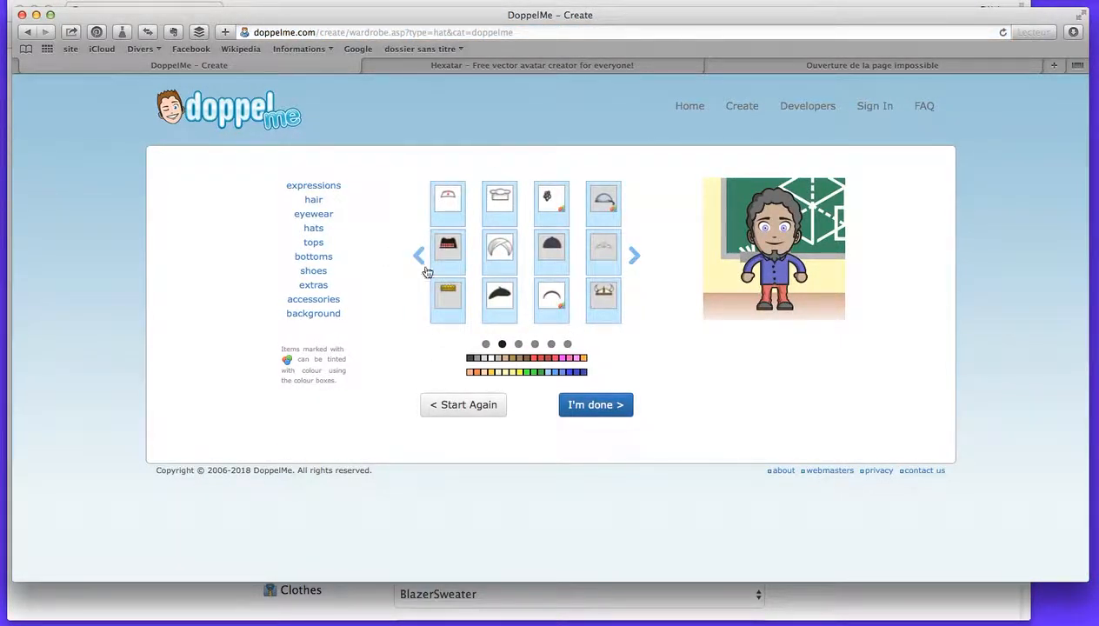
left_click(637, 255)
left_click(633, 251)
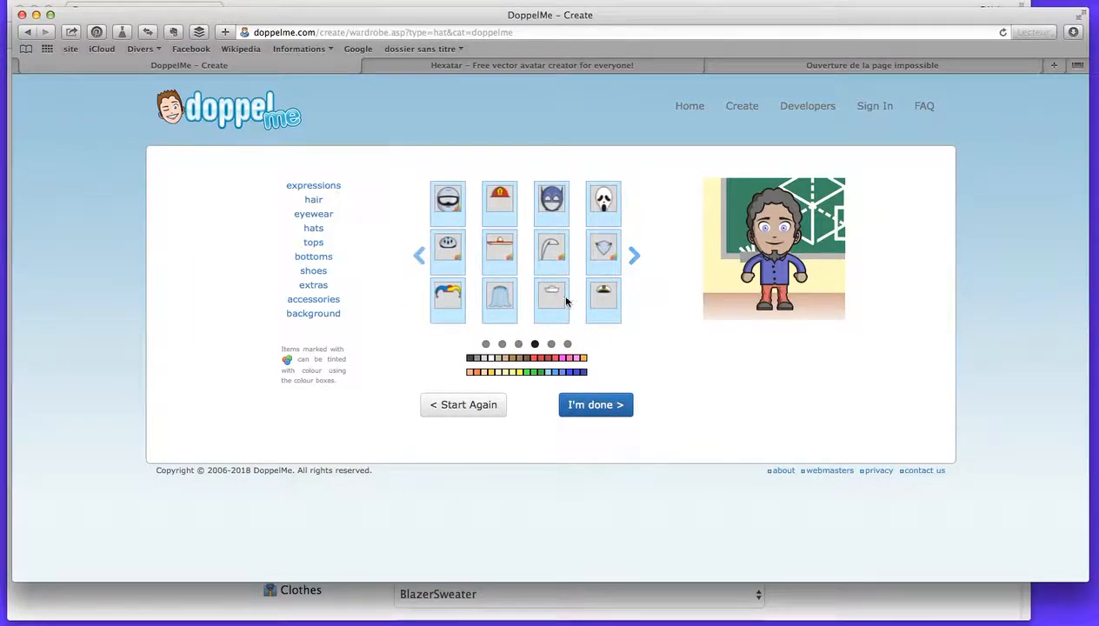
Dress the avatar in the black jacket with a bow tie and tint its trousers dark grey.
left_click(312, 242)
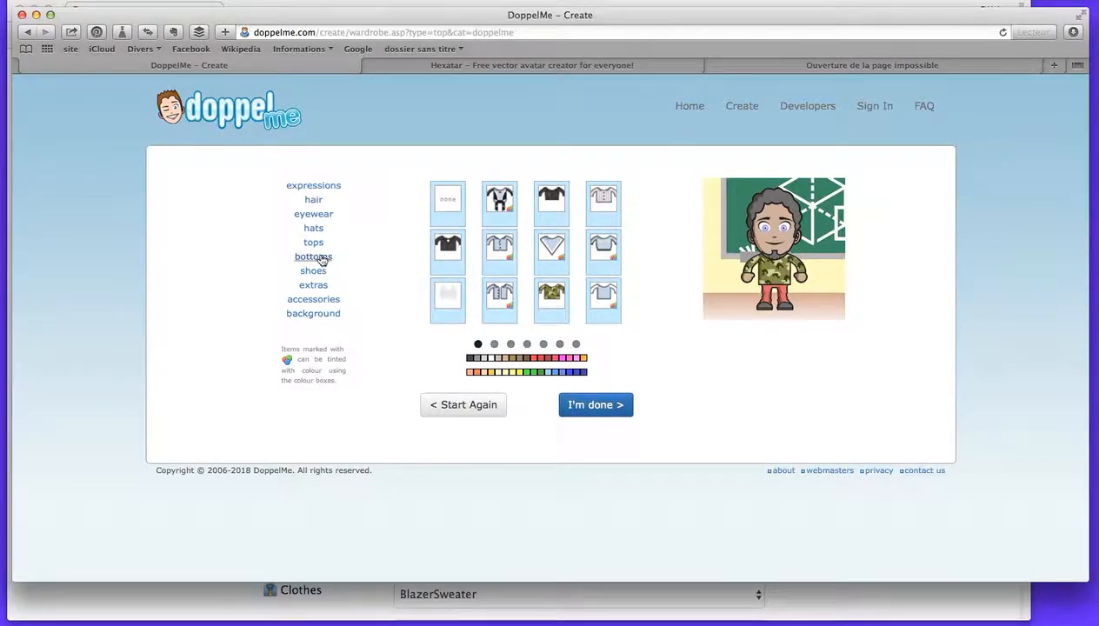
left_click(444, 243)
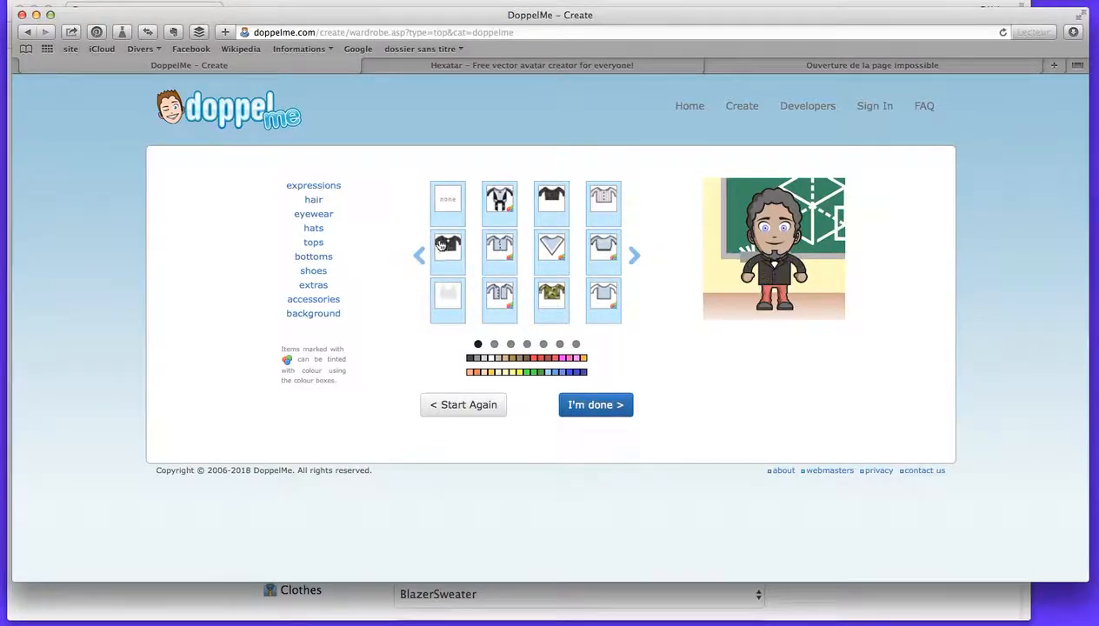
left_click(315, 258)
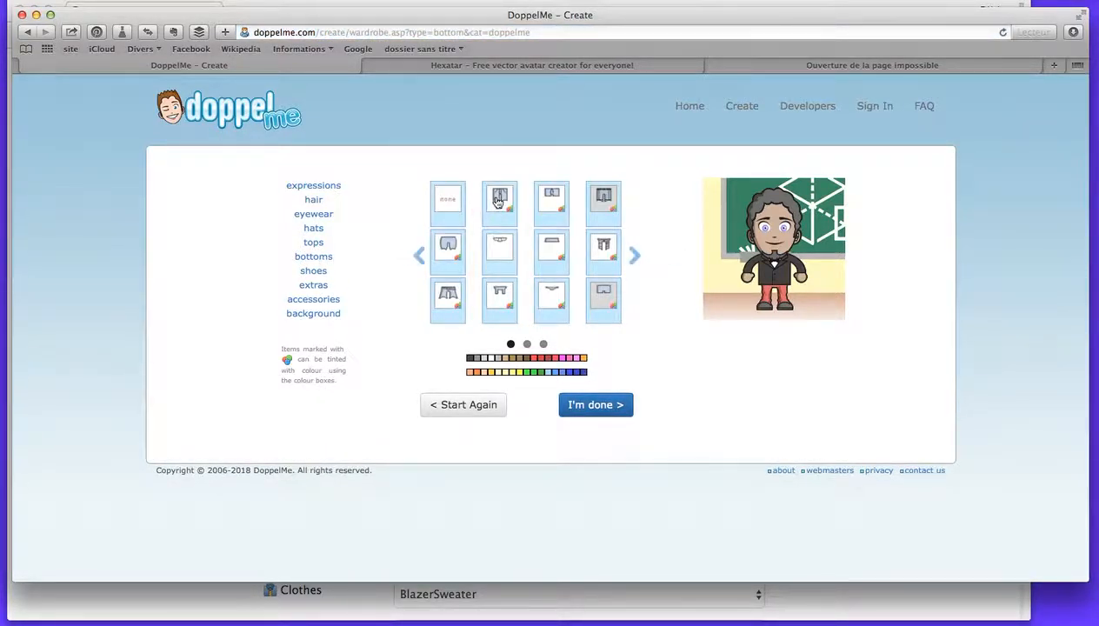
left_click(469, 357)
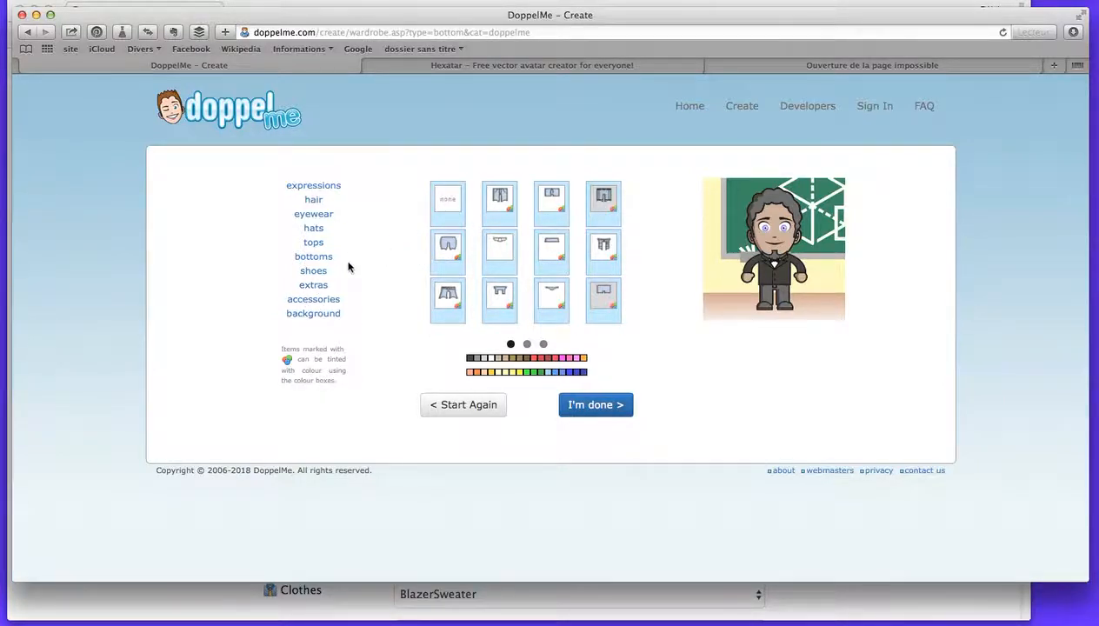
Remove the avatar's facial hair after trying a full beard, and look through the first three pages of accessories.
left_click(319, 272)
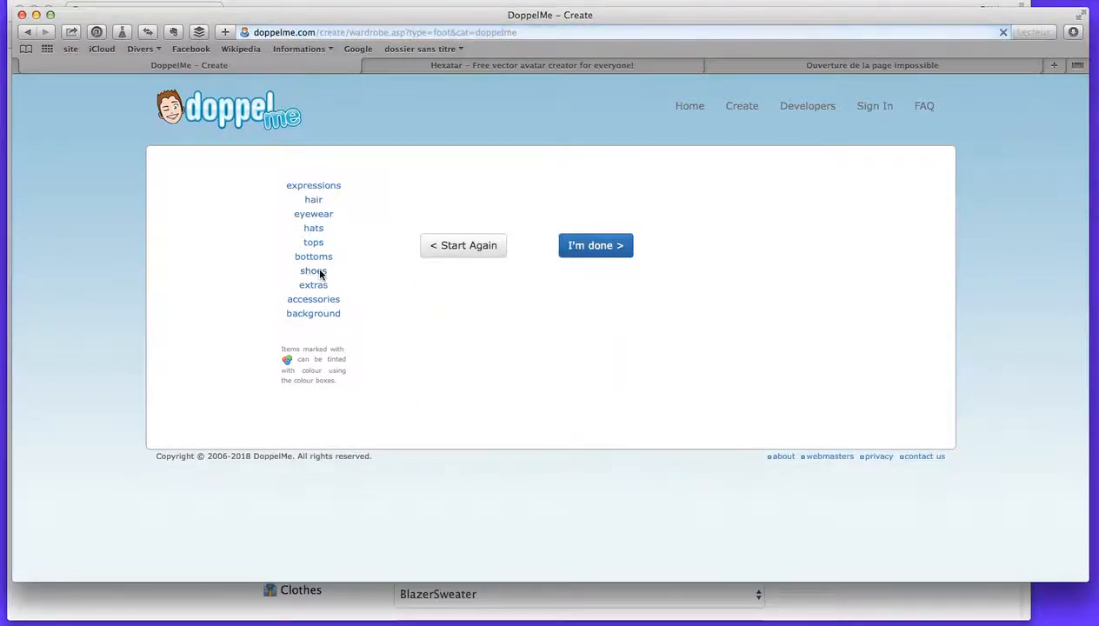
left_click(315, 287)
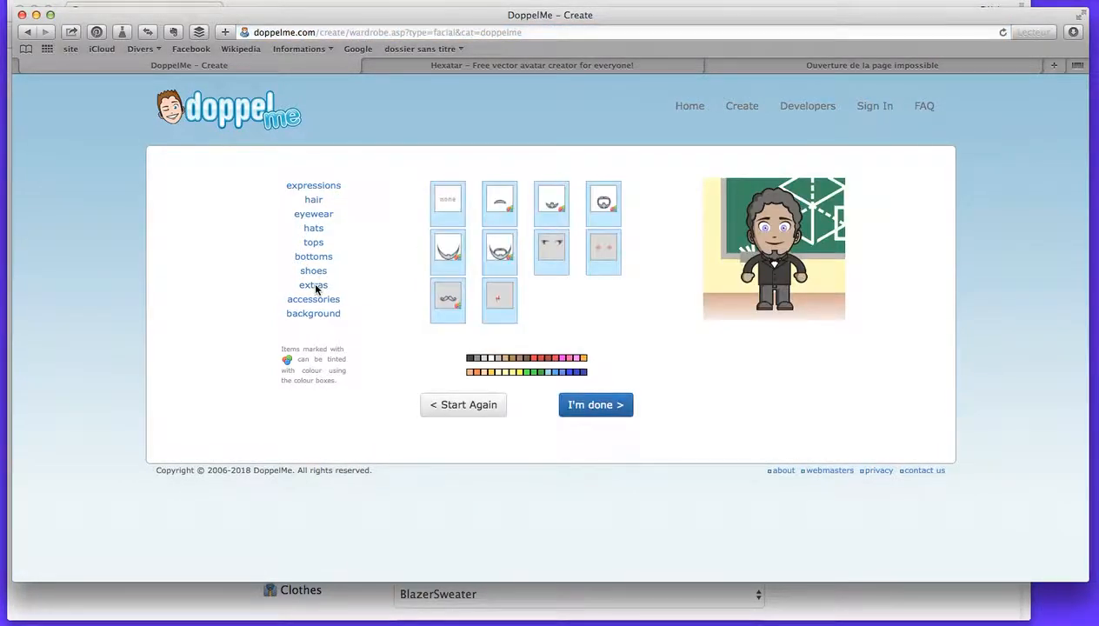
left_click(500, 254)
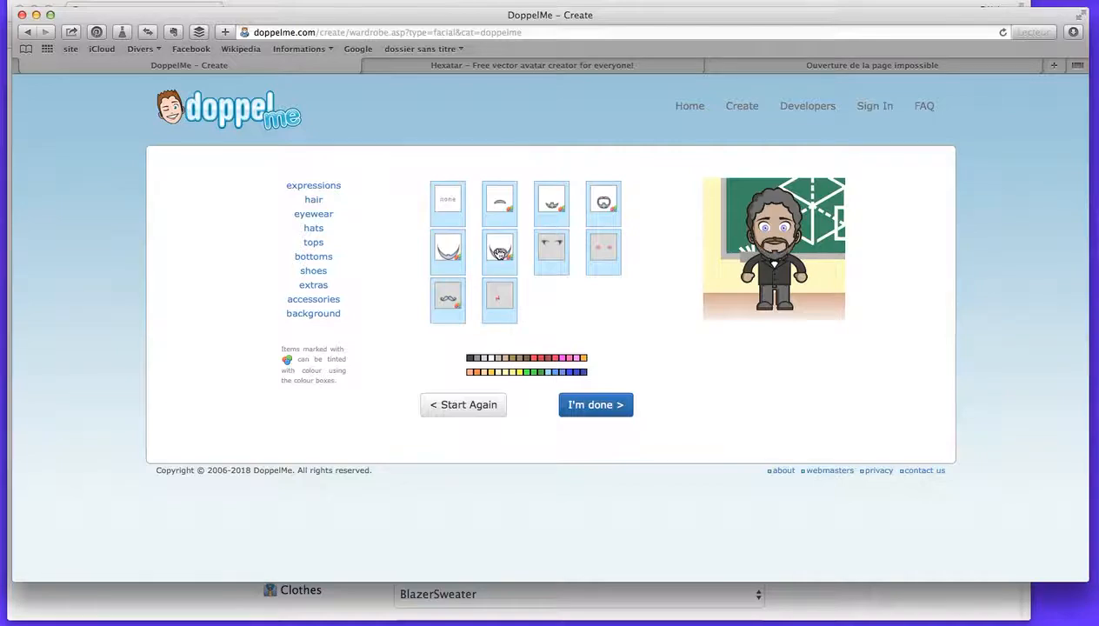
left_click(457, 202)
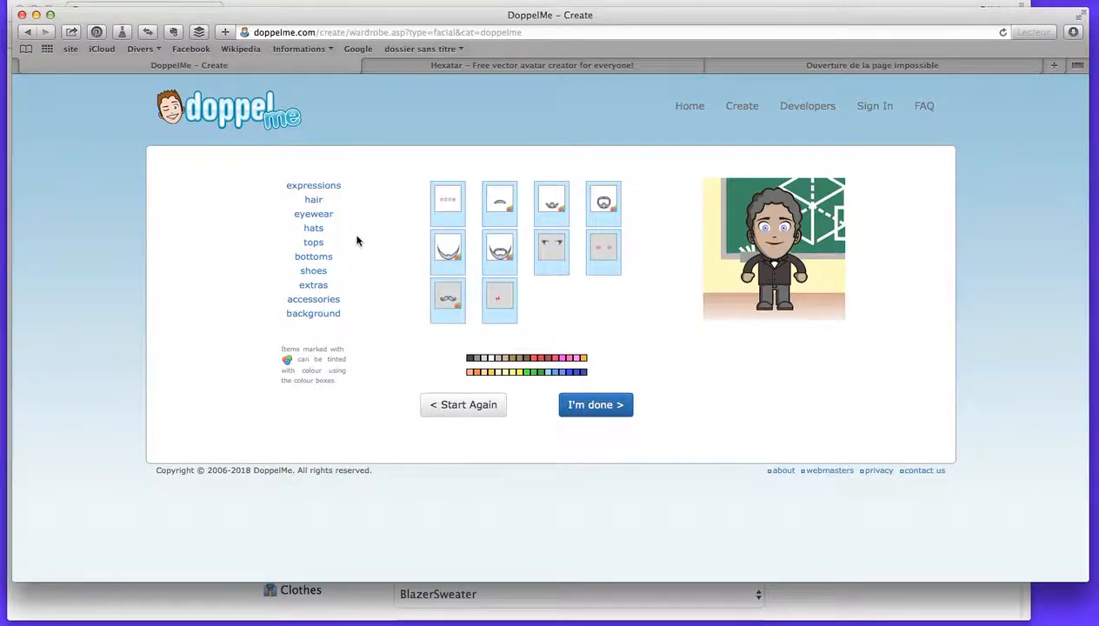
left_click(317, 301)
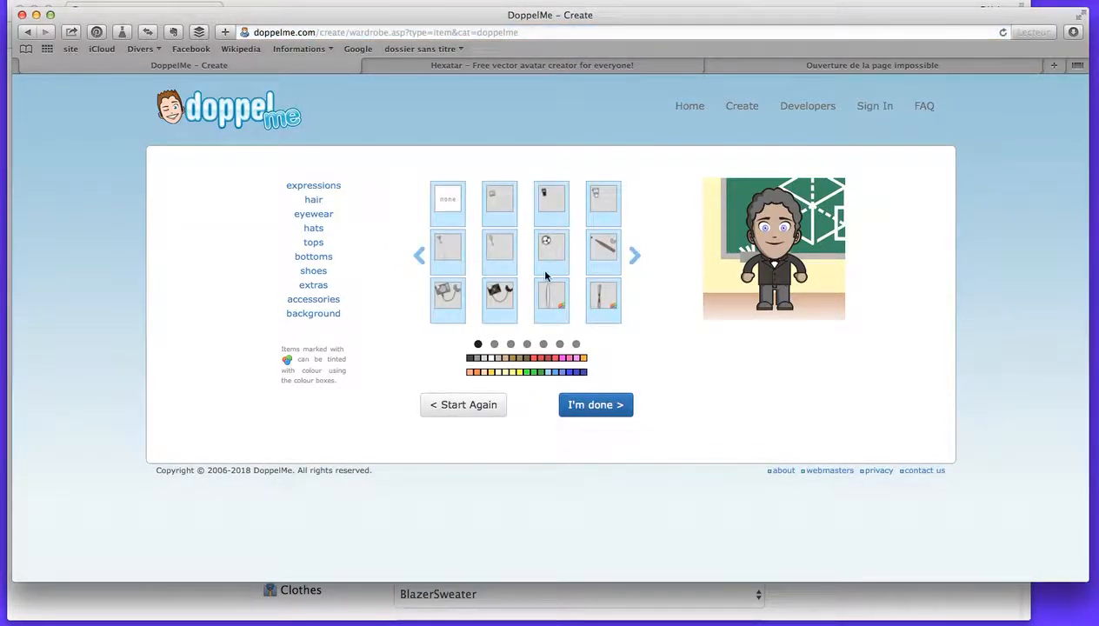
left_click(635, 257)
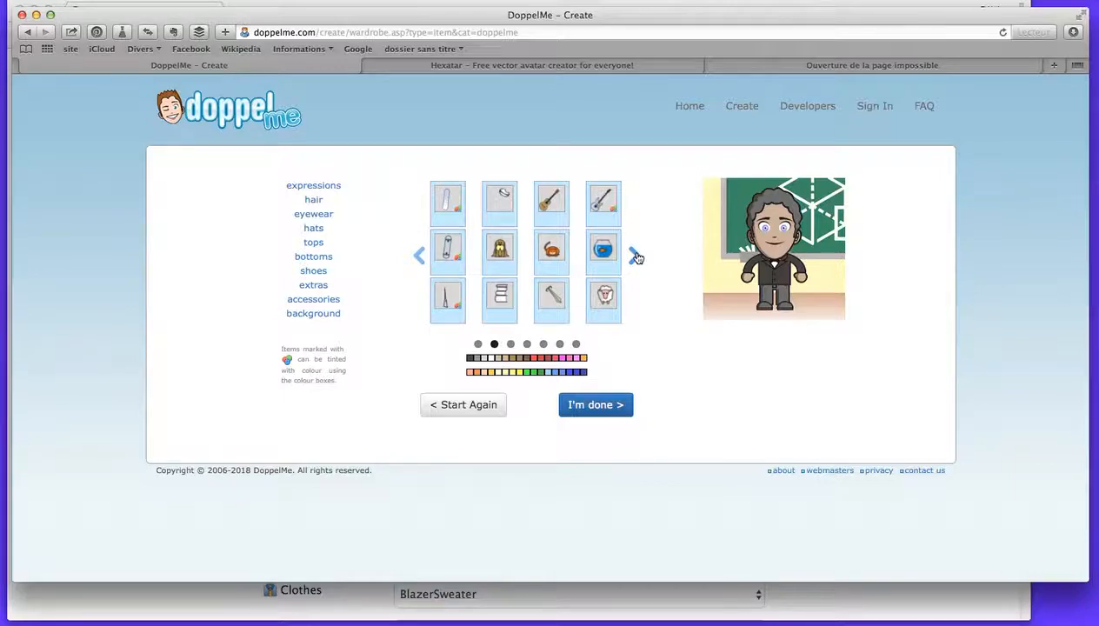
left_click(632, 255)
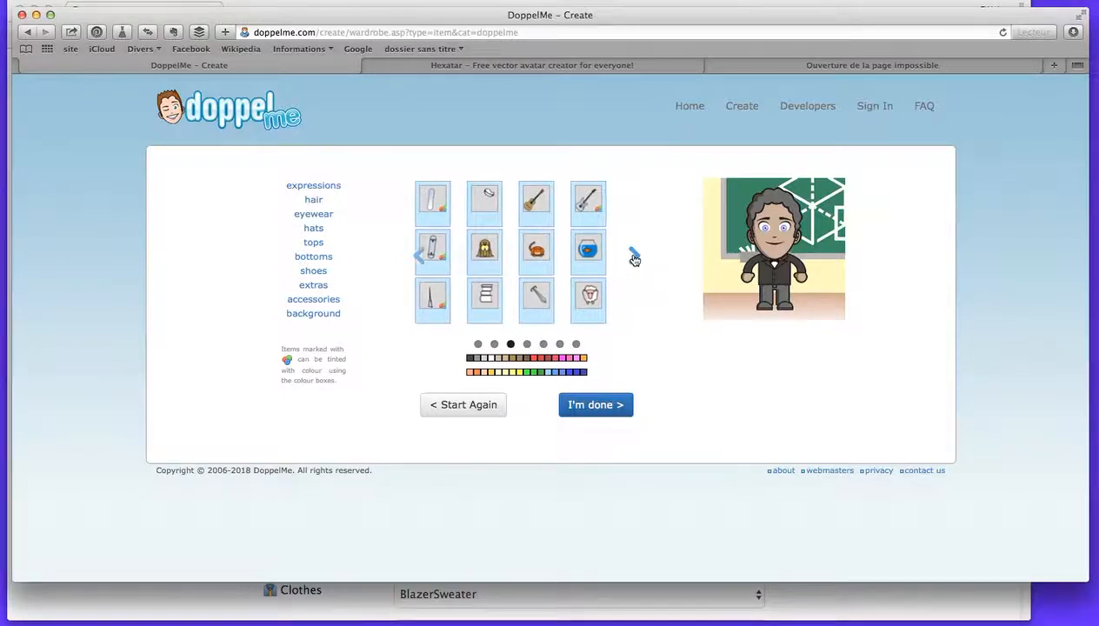
Try several backgrounds, settle on the grey city buildings, and finish the avatar to view the form for saving it.
left_click(316, 319)
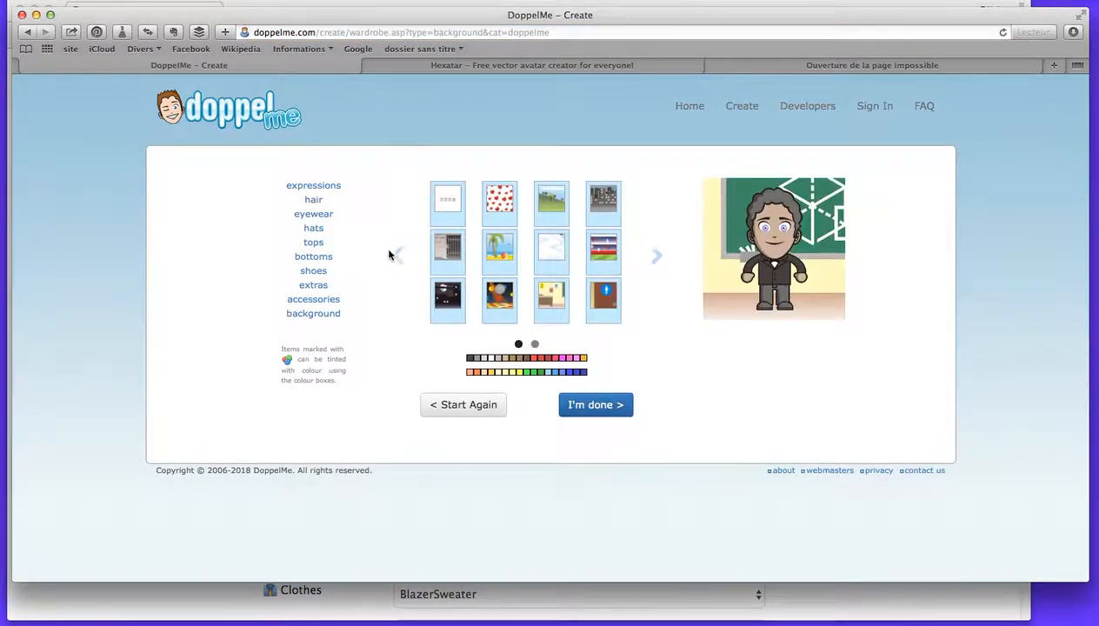
left_click(603, 208)
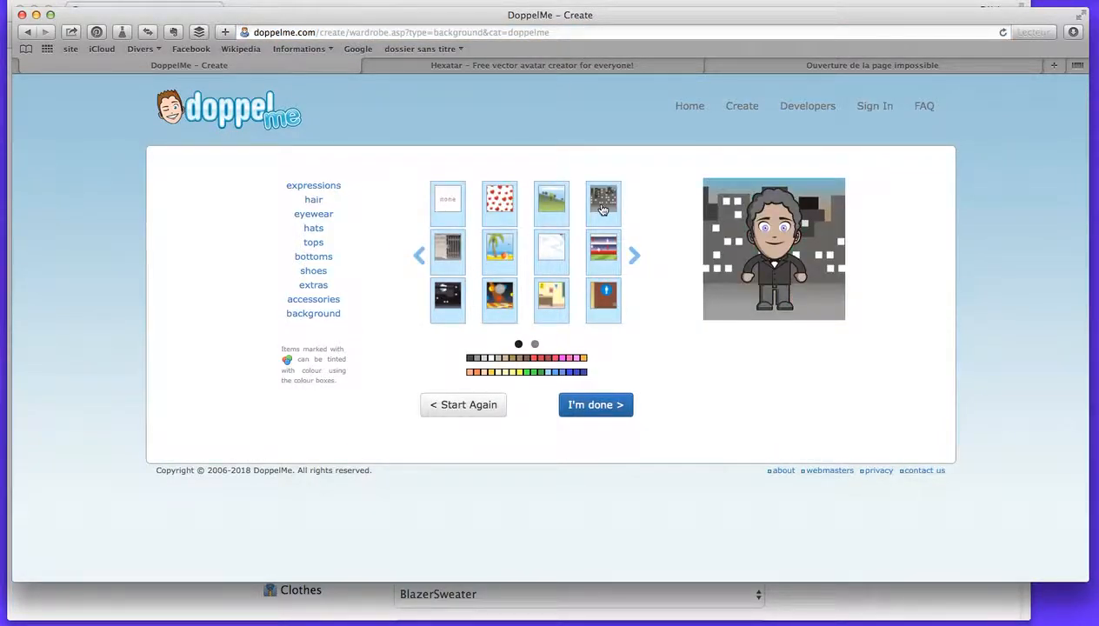
left_click(550, 208)
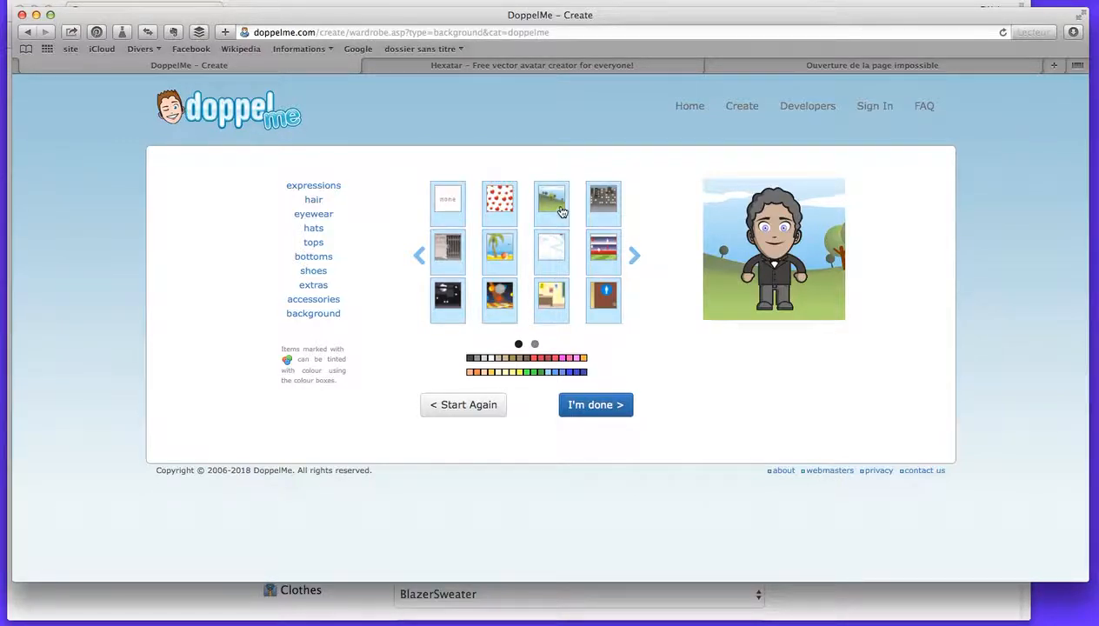
left_click(552, 252)
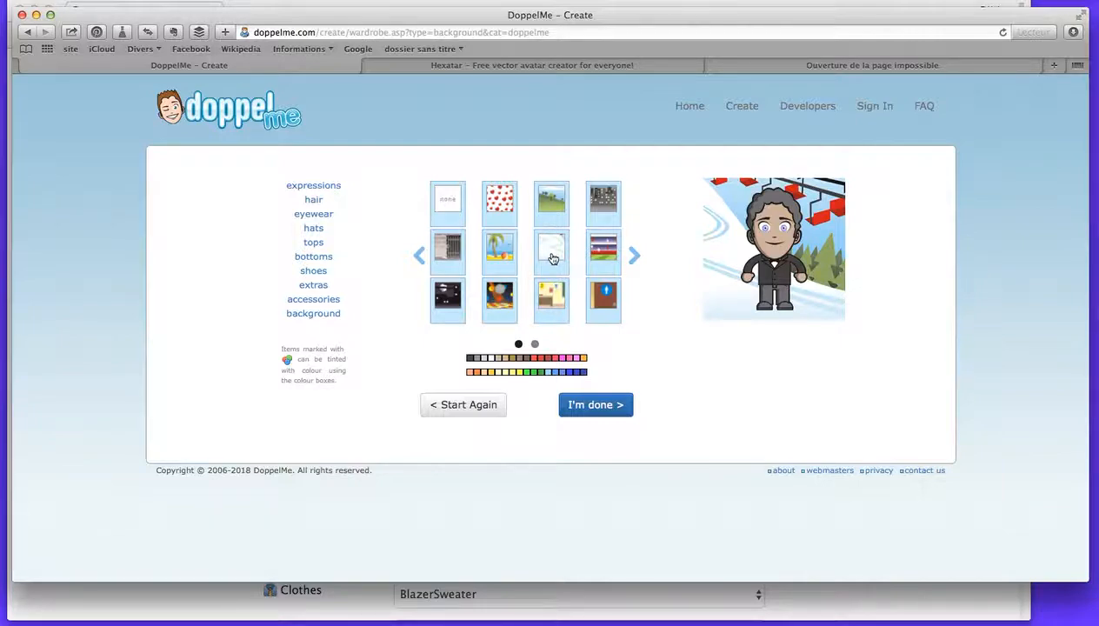
left_click(494, 209)
left_click(605, 215)
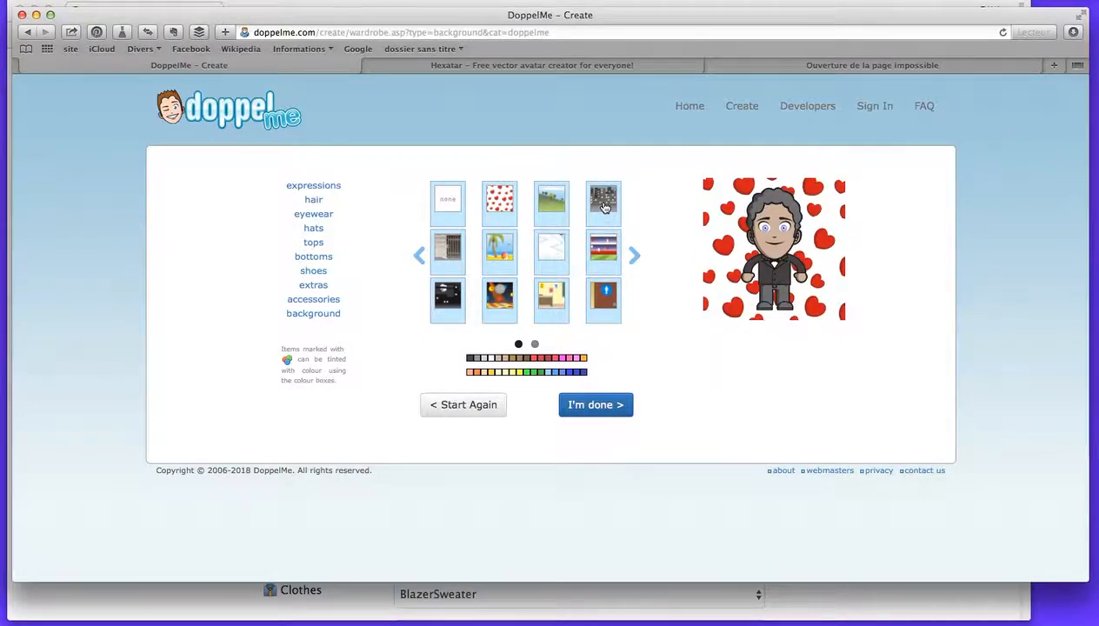
left_click(600, 405)
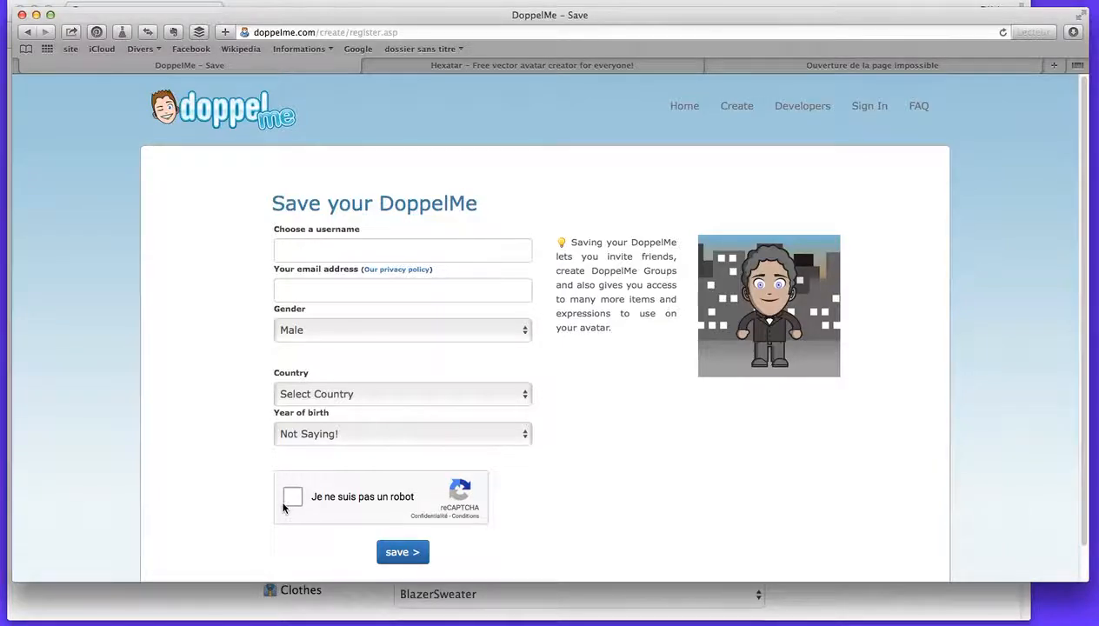
scroll(623, 425, "down", 2)
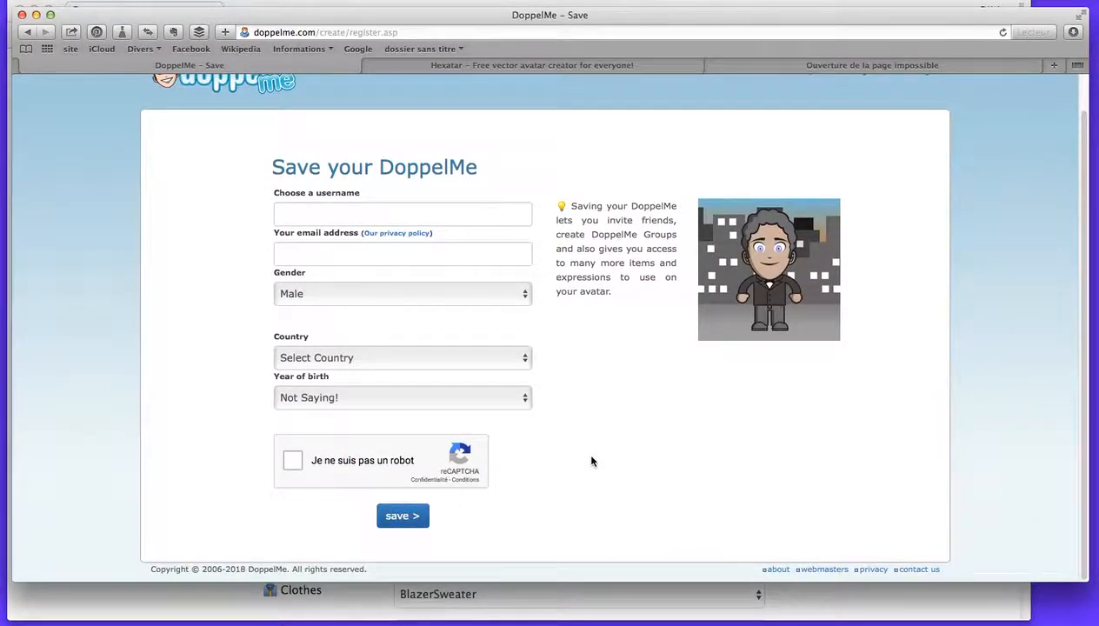
Switch to the Hexatar site and start a female avatar.
left_click(481, 67)
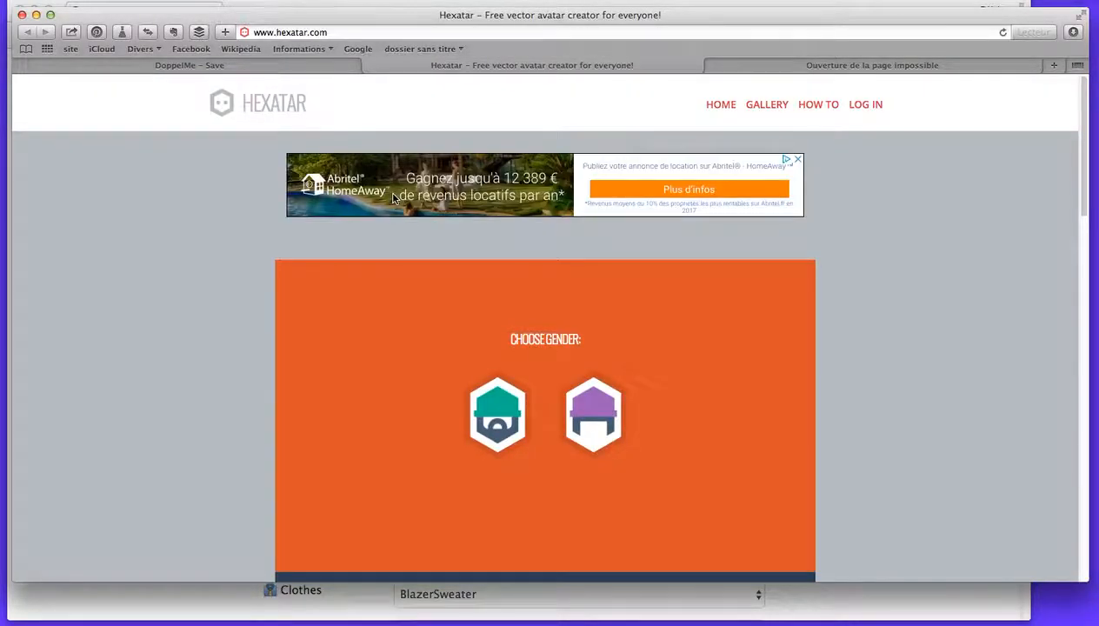
scroll(182, 283, "down", 3)
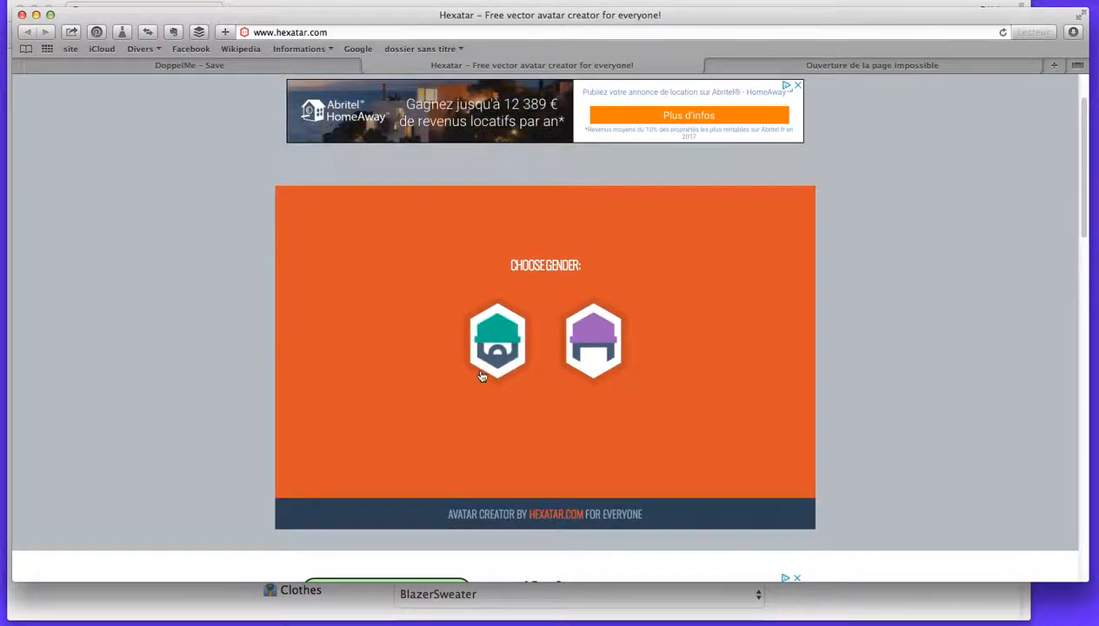
left_click(596, 352)
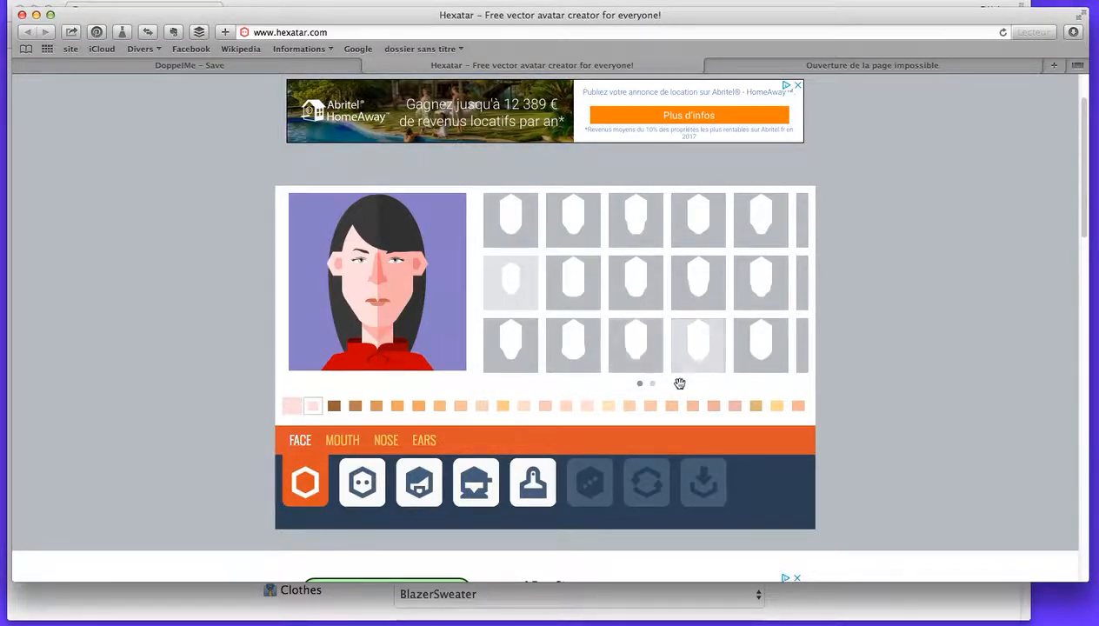
Try several face shapes for the Hexatar avatar and settle on the fifth shape in the second row.
left_click(705, 327)
left_click(633, 350)
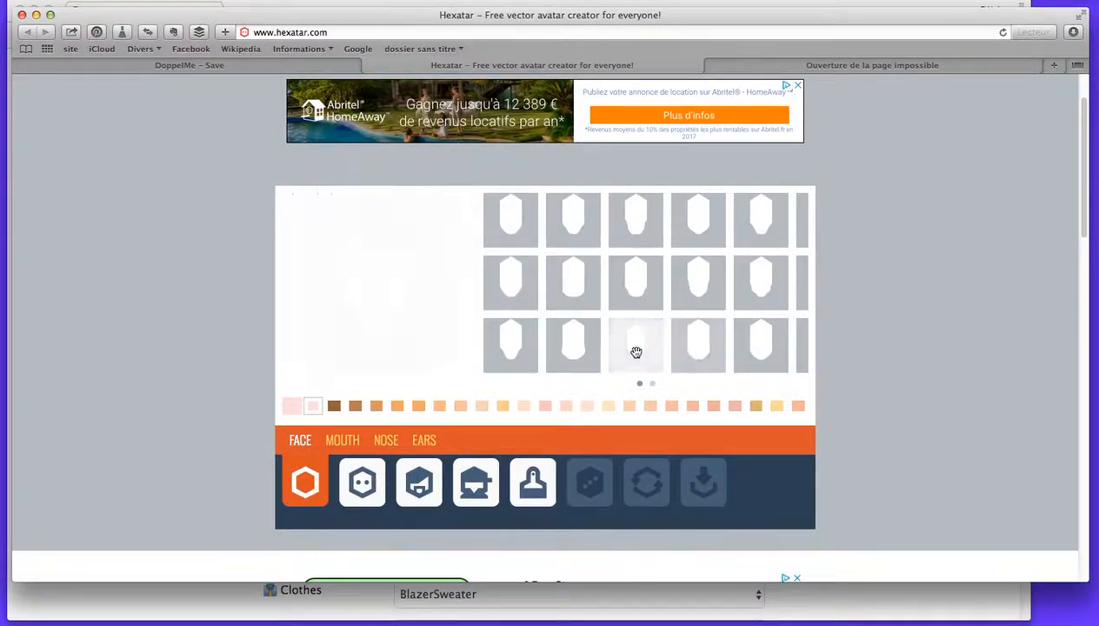
left_click(554, 355)
left_click(633, 287)
left_click(645, 231)
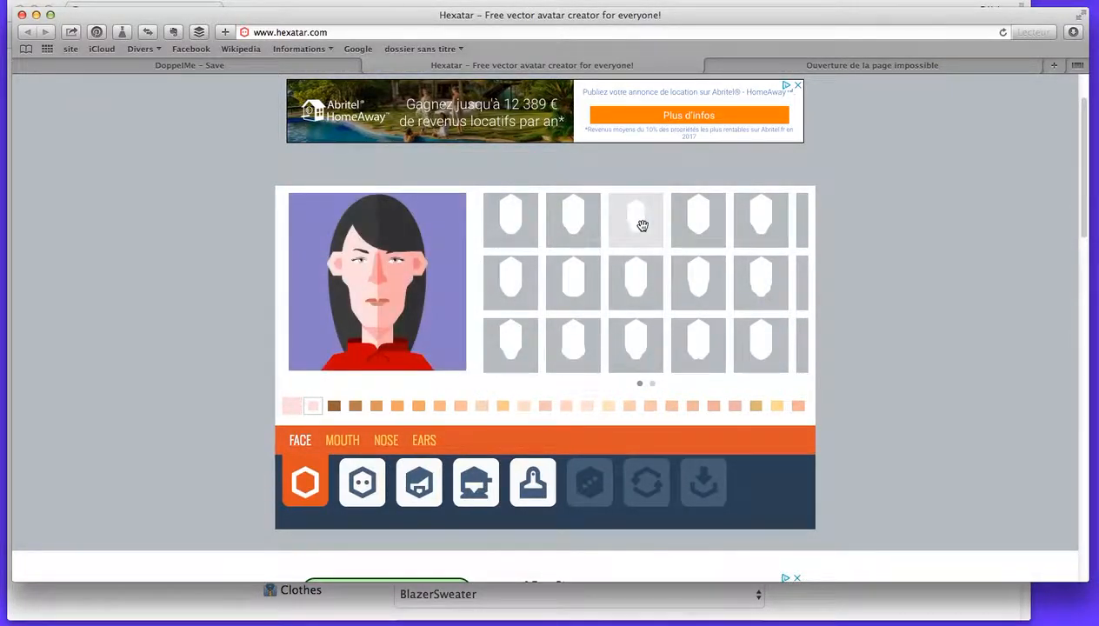
left_click(707, 226)
left_click(750, 289)
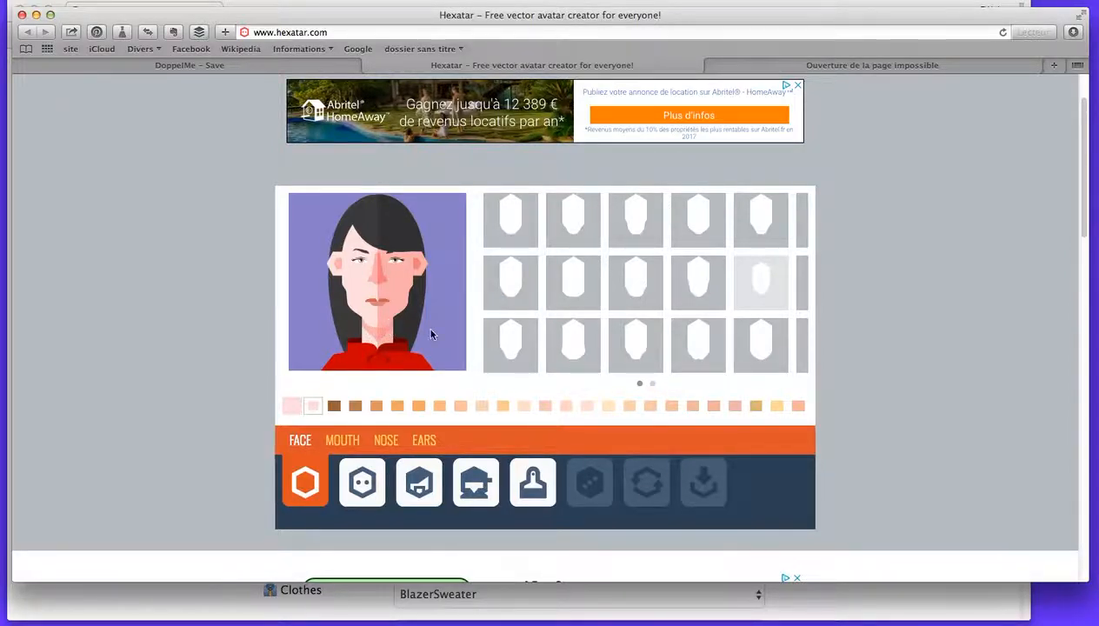
Try several skin tones on the avatar's face and settle on a light peach.
left_click(652, 406)
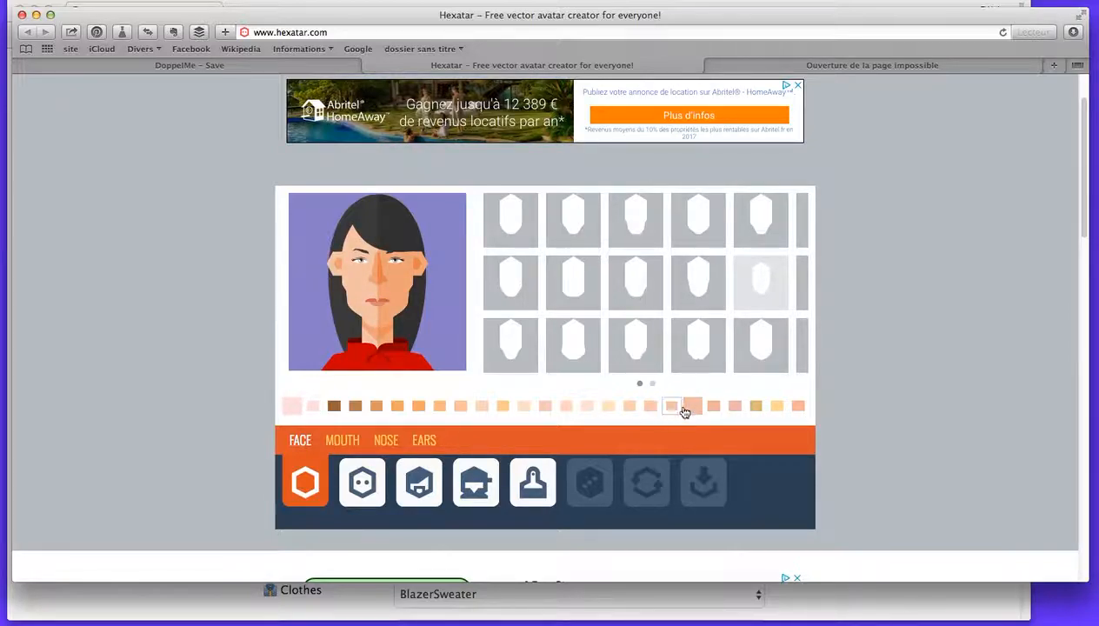
left_click(734, 406)
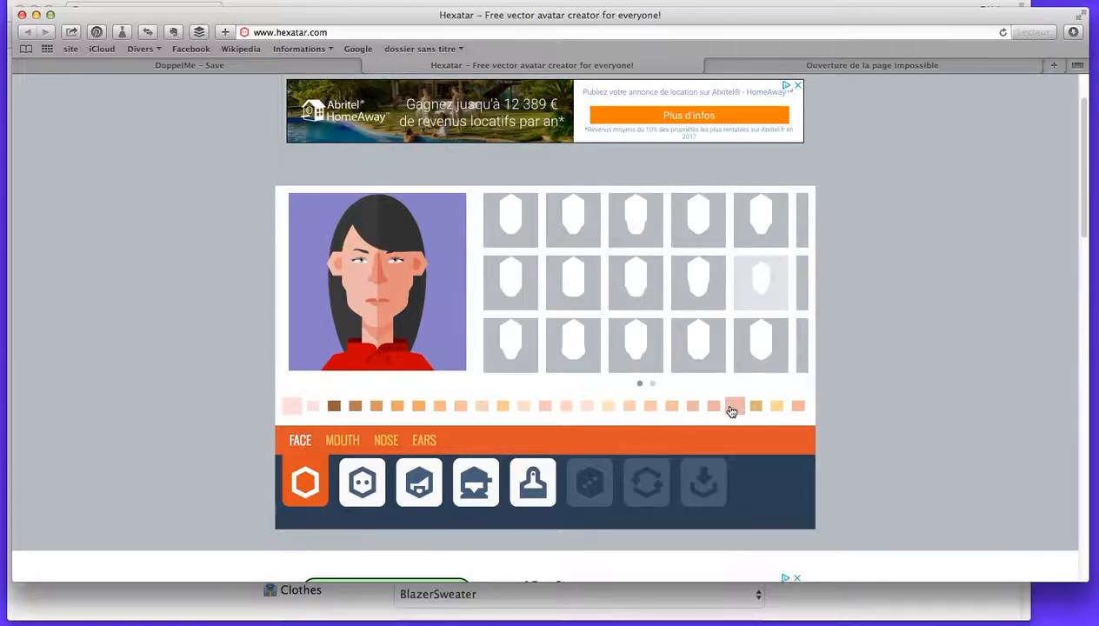
left_click(357, 407)
left_click(404, 409)
left_click(490, 408)
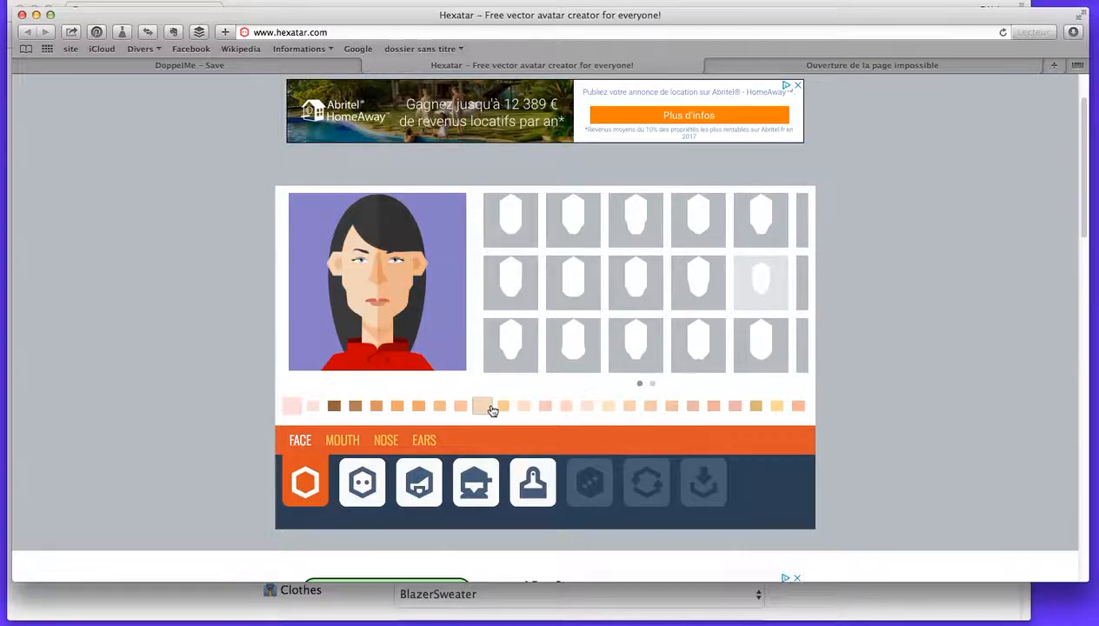
left_click(525, 409)
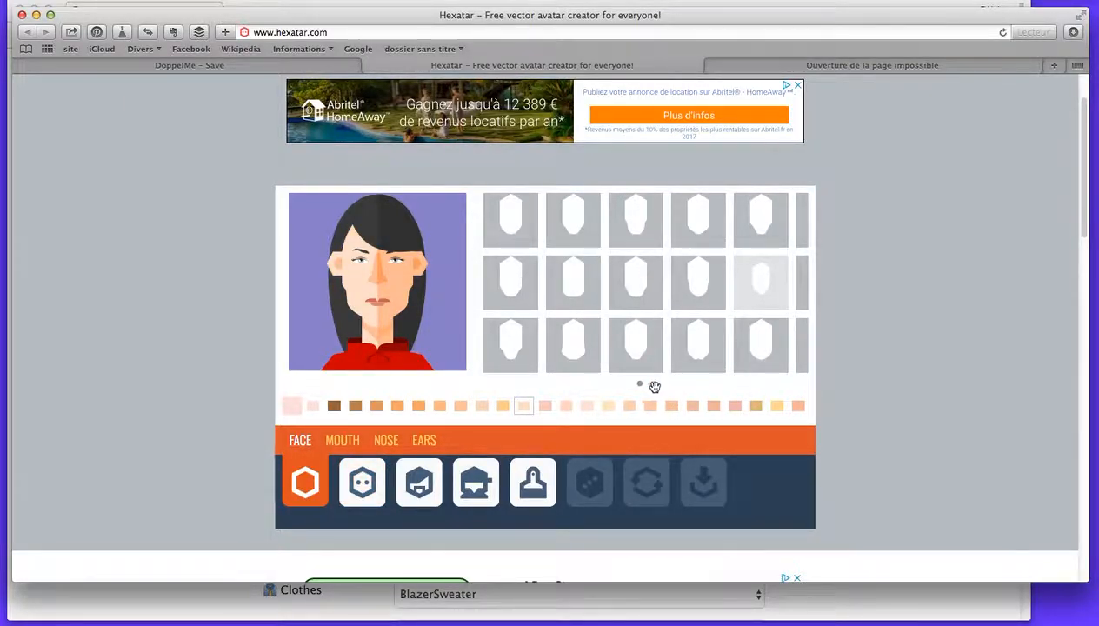
Give the avatar the slightly open mouth, fifth in the third row, and colour its lips rose pink.
left_click(342, 440)
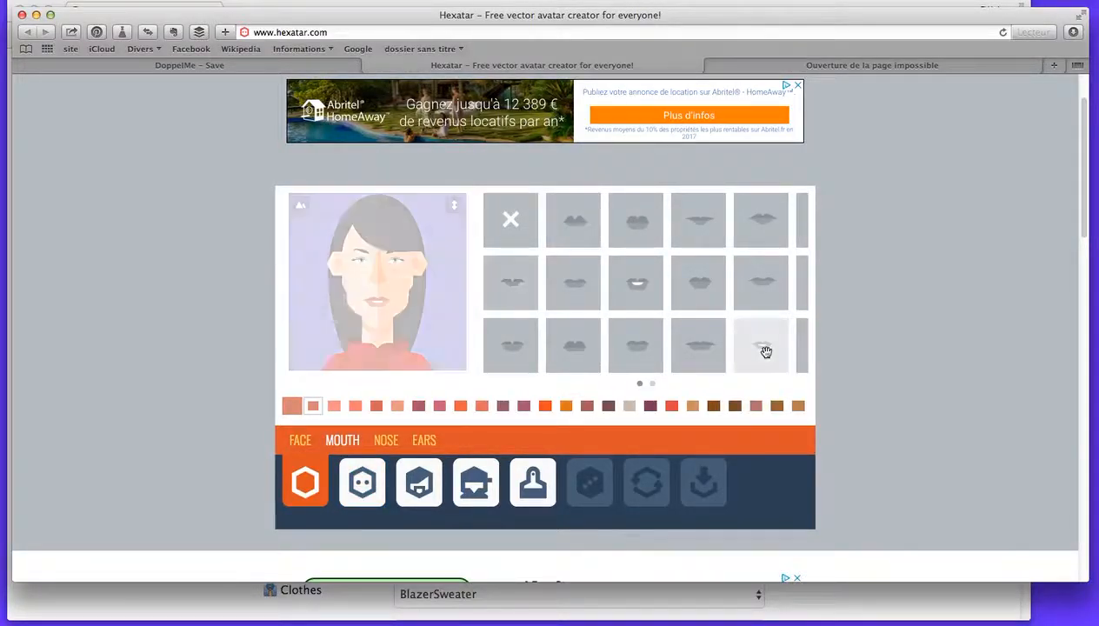
left_click_drag(683, 332, 662, 316)
left_click(438, 406)
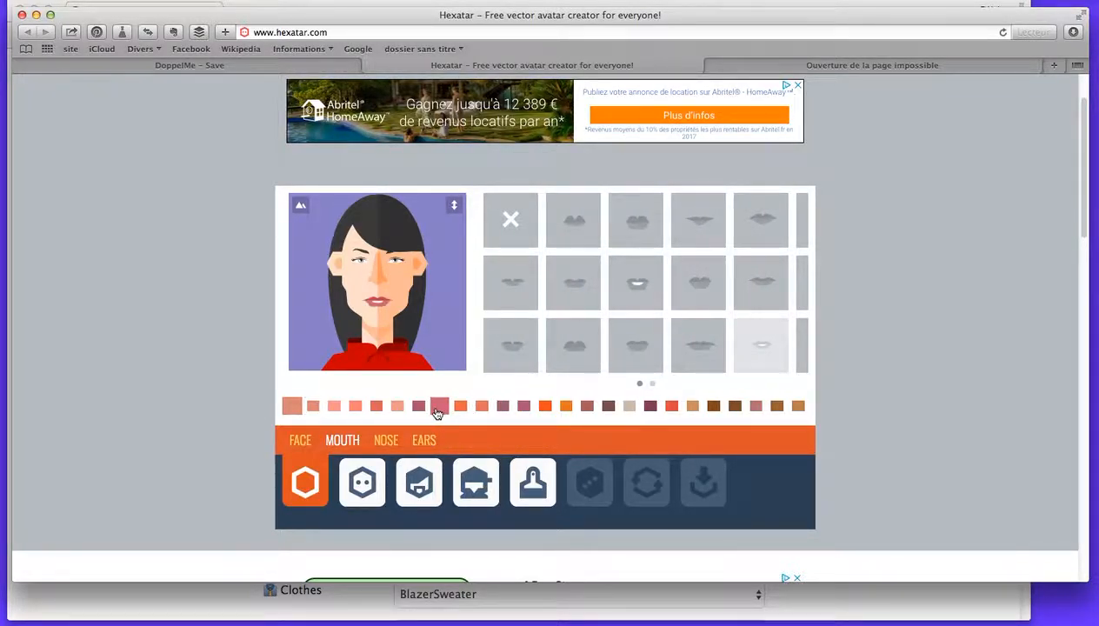
Try several lip colours on the avatar's mouth and settle on orange-red.
left_click(667, 409)
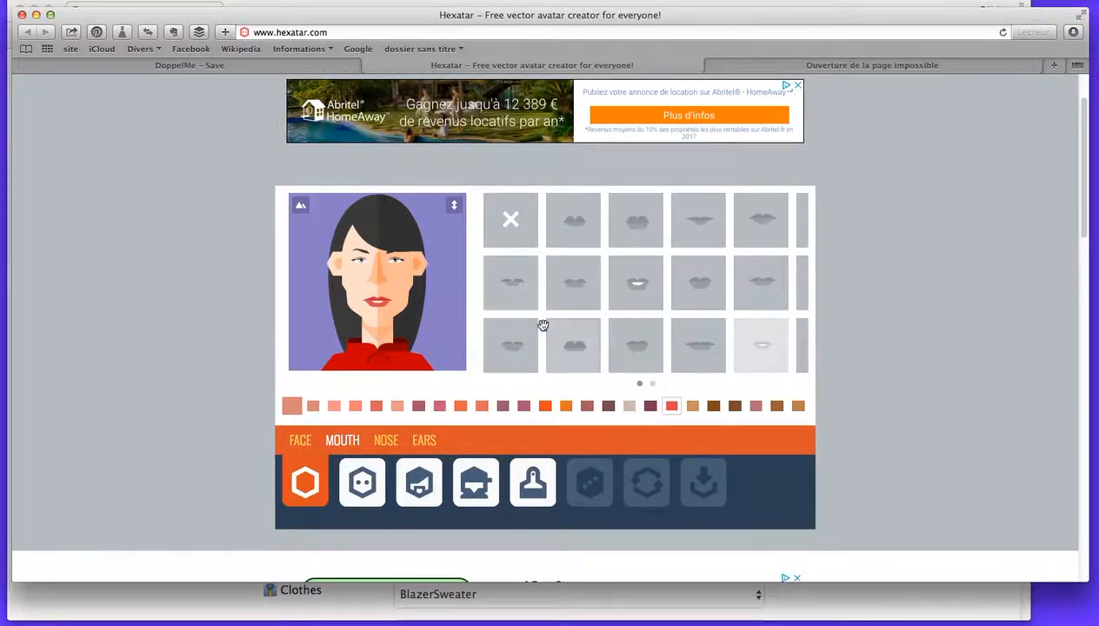
left_click(332, 409)
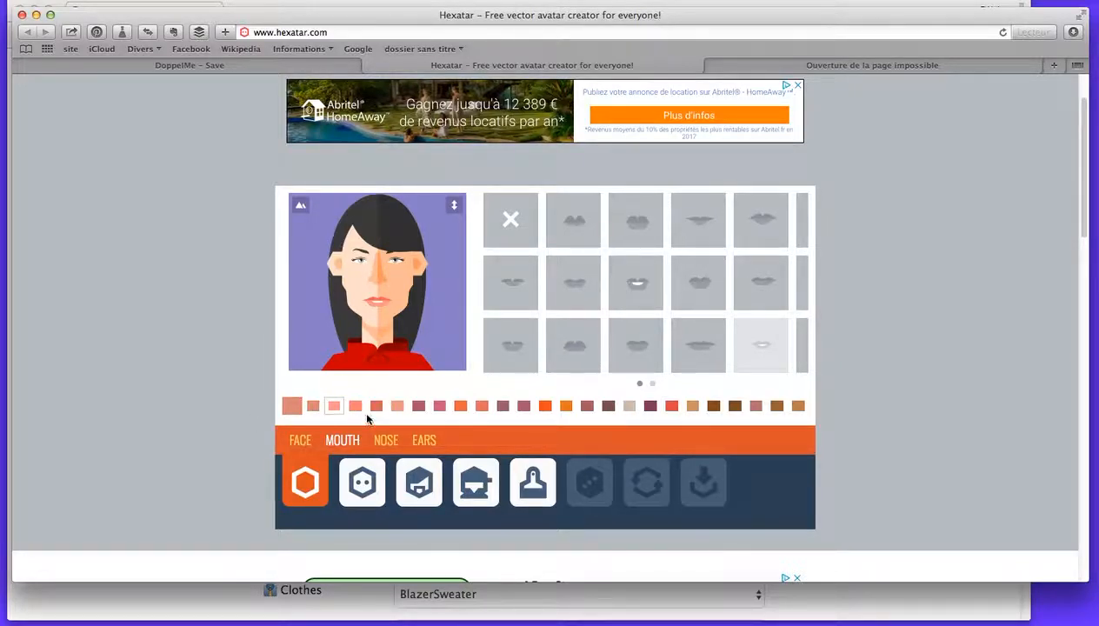
left_click(355, 409)
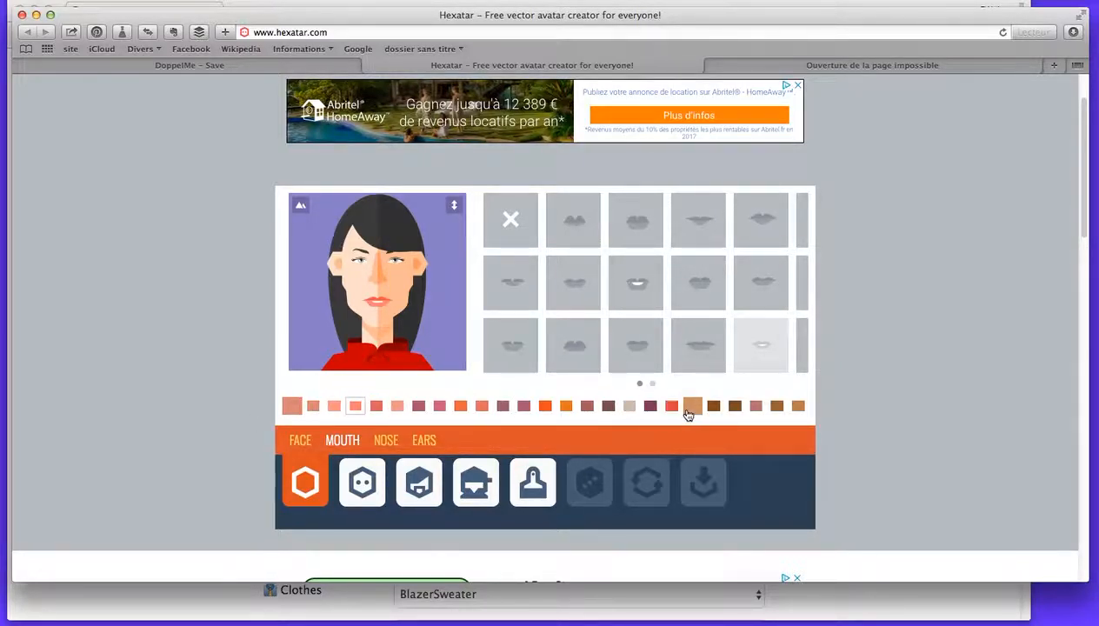
left_click(775, 408)
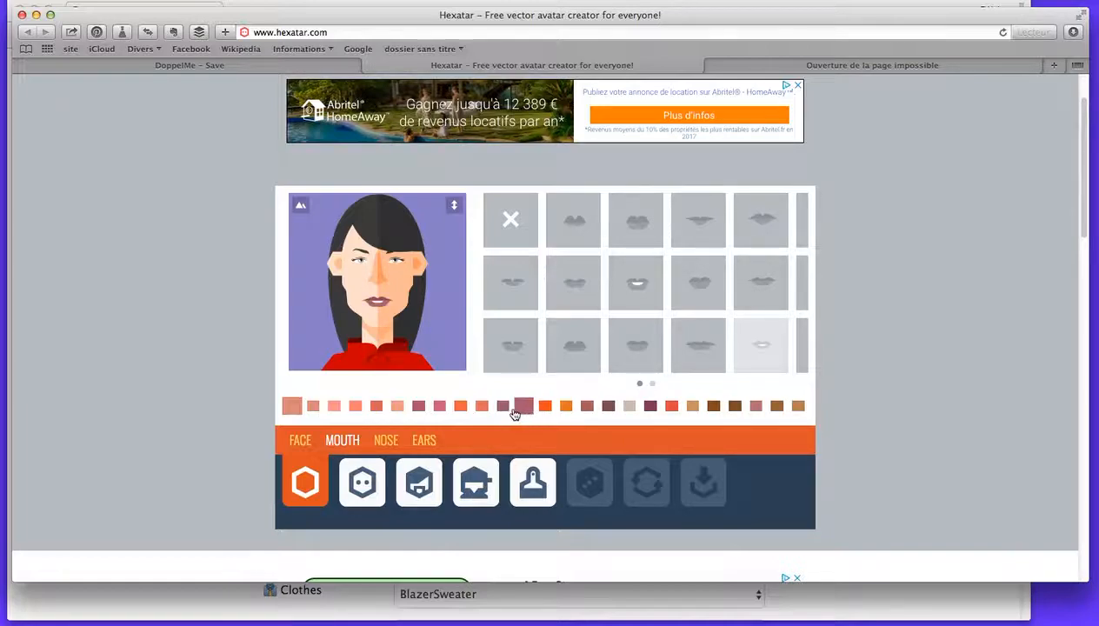
left_click(465, 409)
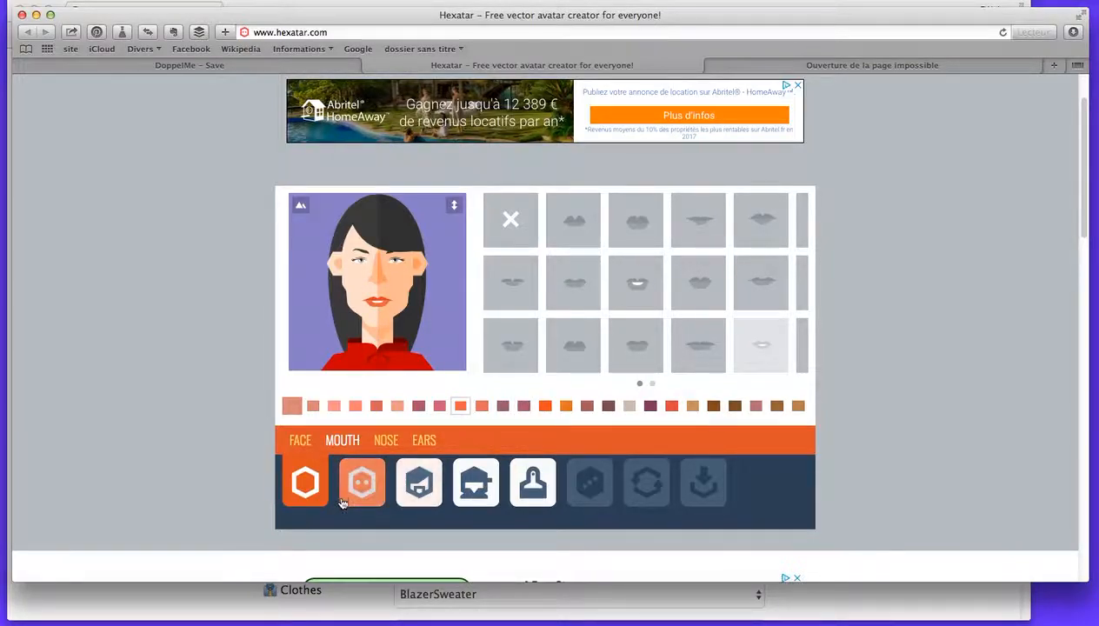
Try several nose shapes on the avatar and settle on the slim nose, fifth in the first row.
left_click(386, 440)
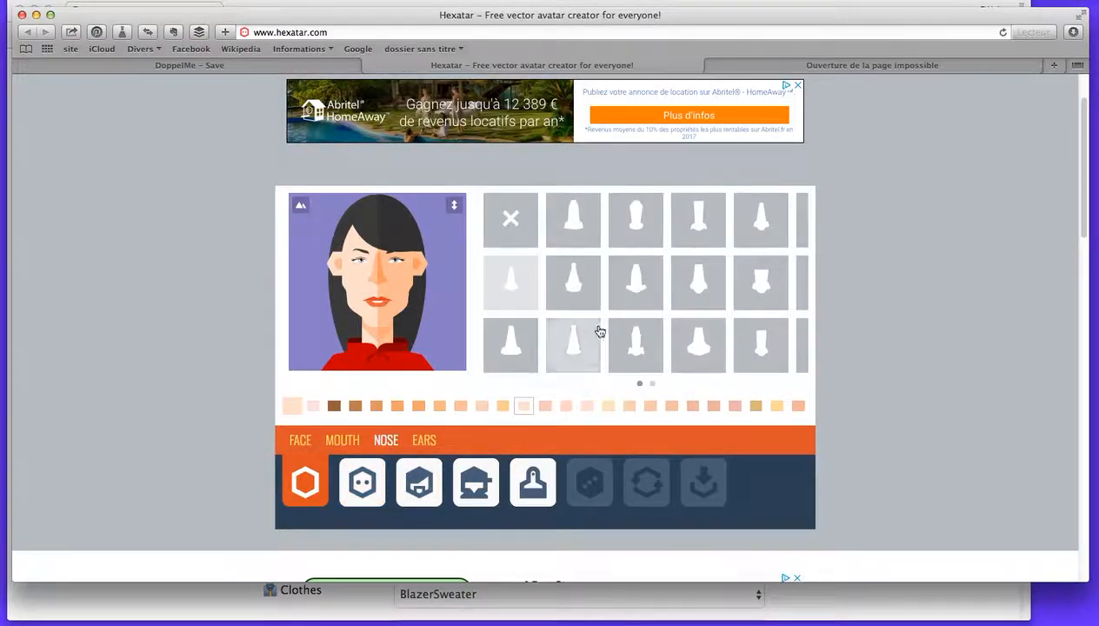
left_click(763, 277)
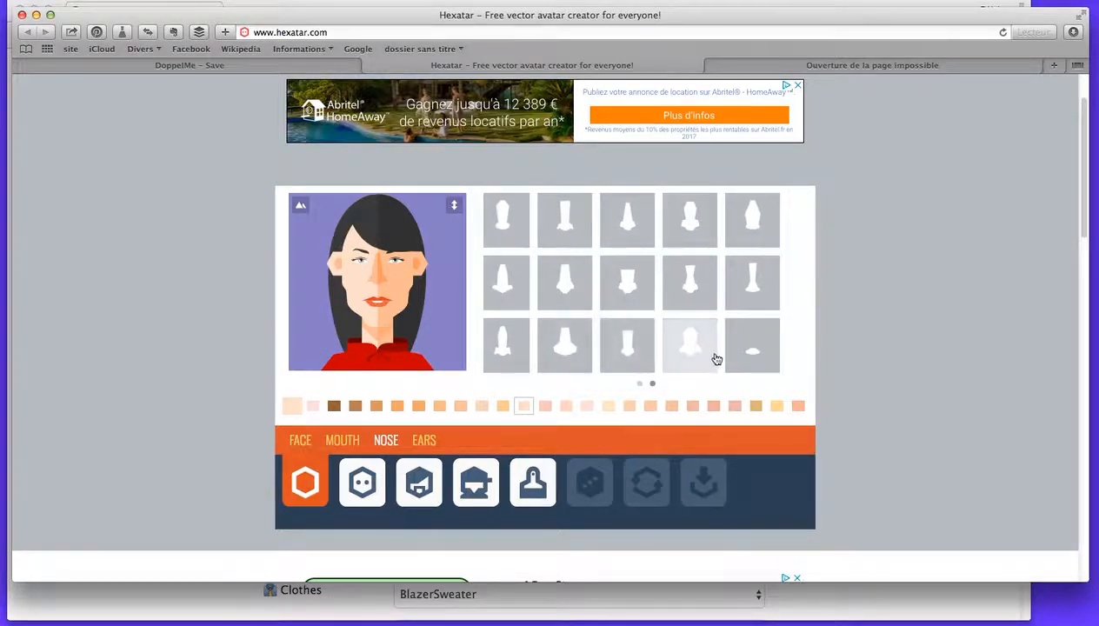
left_click(746, 355)
left_click(702, 366)
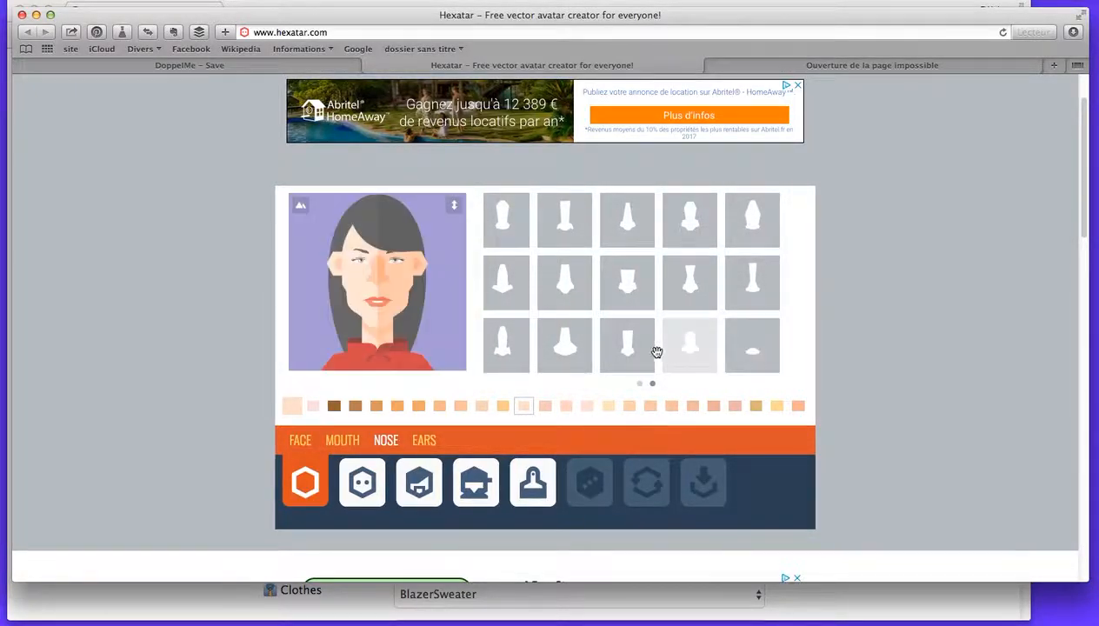
left_click(648, 352)
left_click(628, 355)
left_click(598, 353)
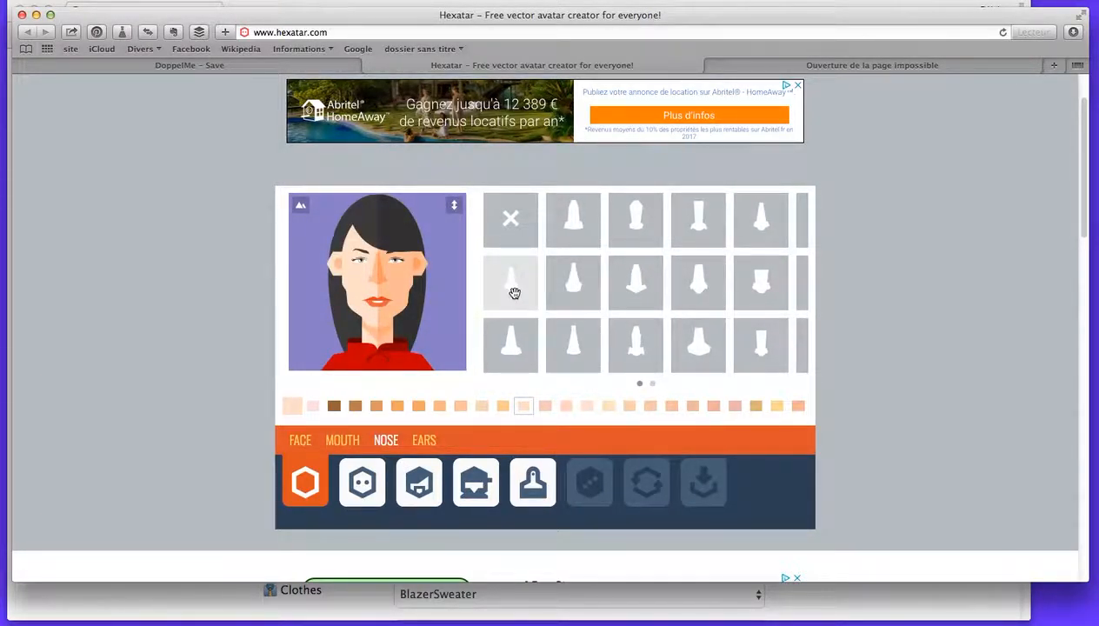
left_click(571, 217)
left_click(518, 350)
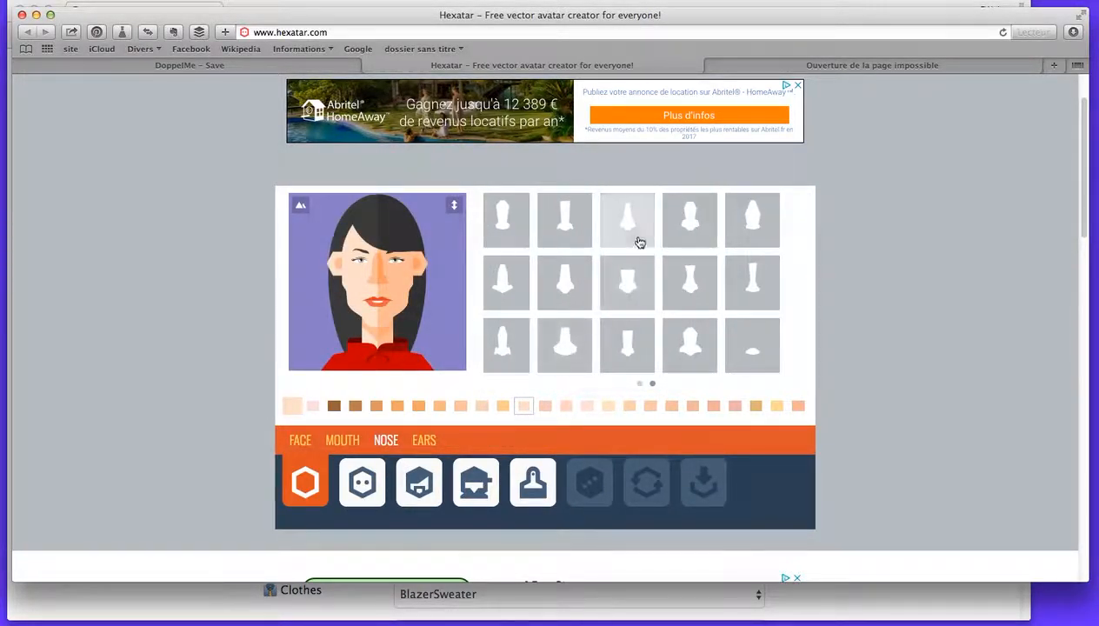
left_click(638, 233)
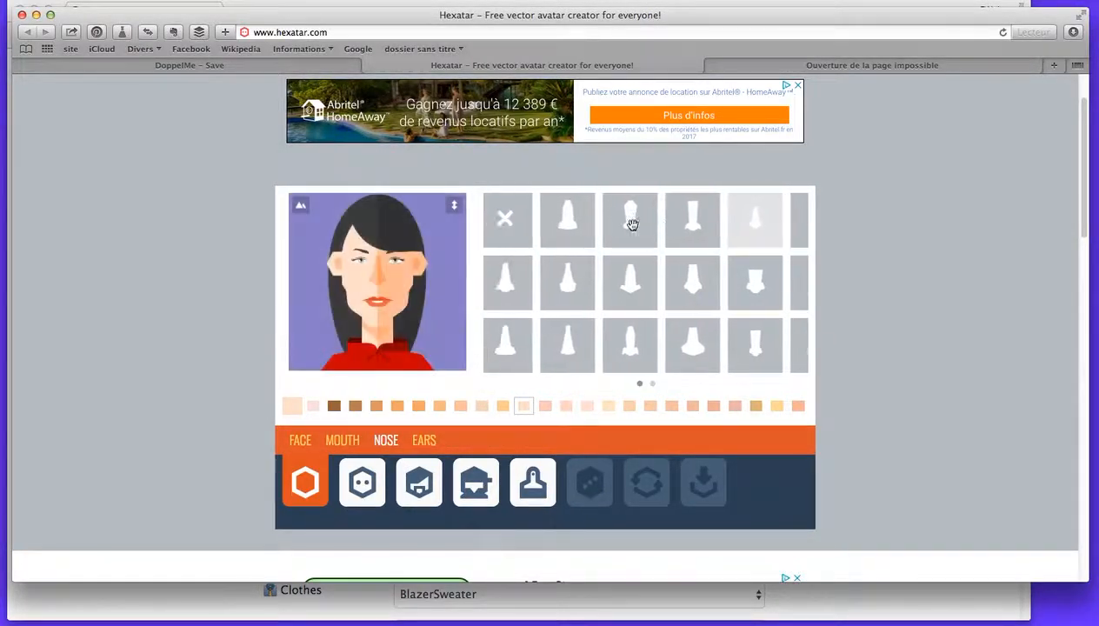
Try different ear shapes and settle on the rounded ears, fourth in the second row.
left_click(425, 440)
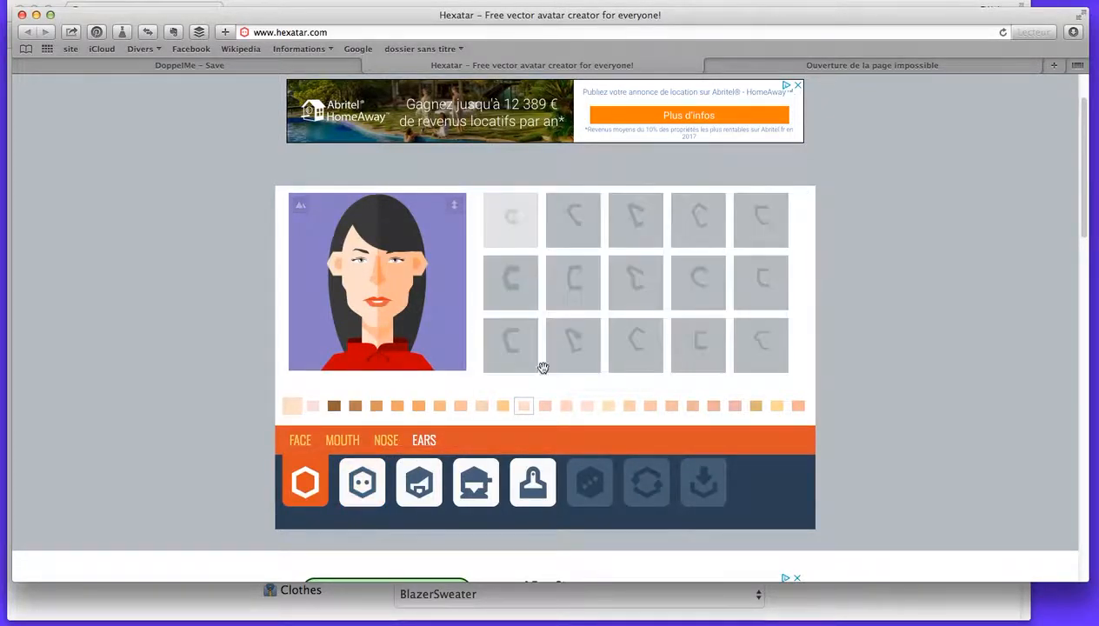
left_click(642, 346)
left_click(699, 278)
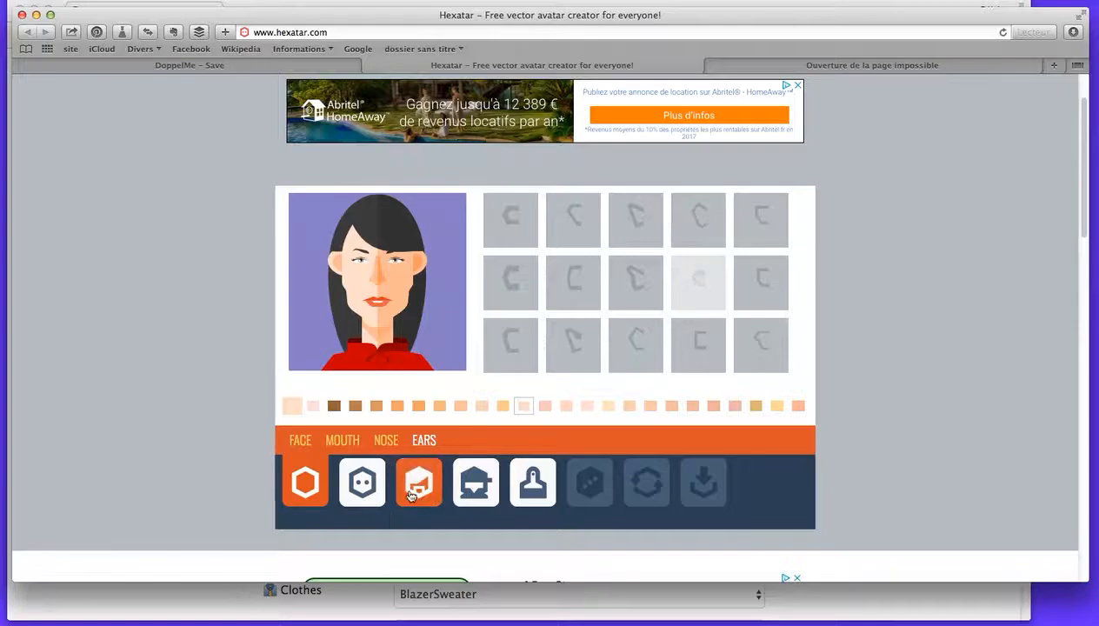
Give the avatar the eyes fourth in the third row and adjust their position slightly lower on the face.
left_click(363, 493)
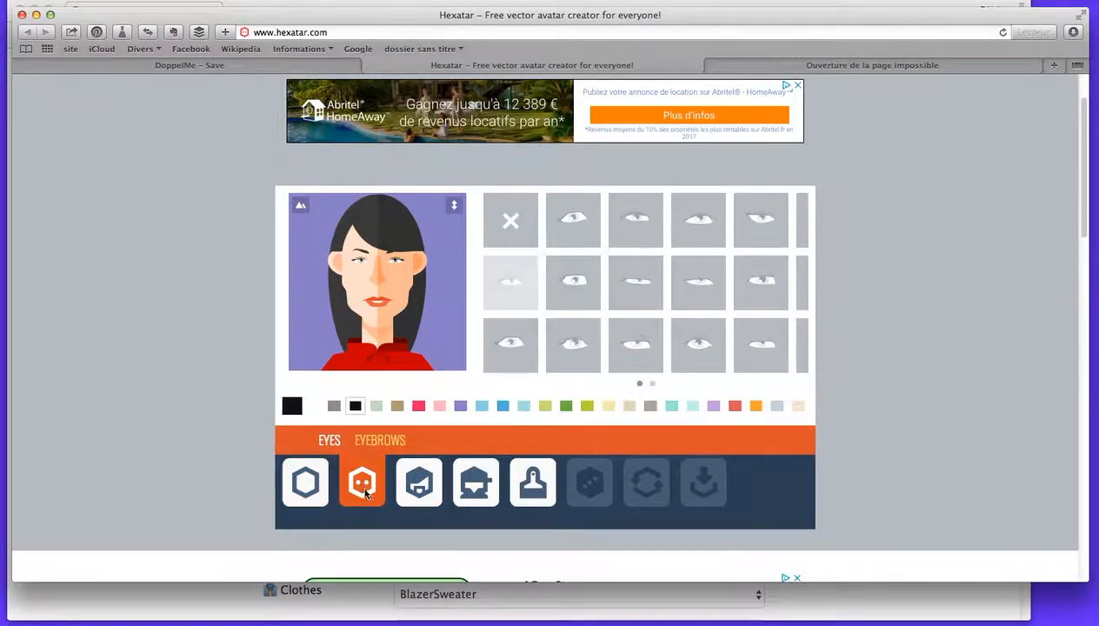
left_click(643, 225)
left_click(699, 352)
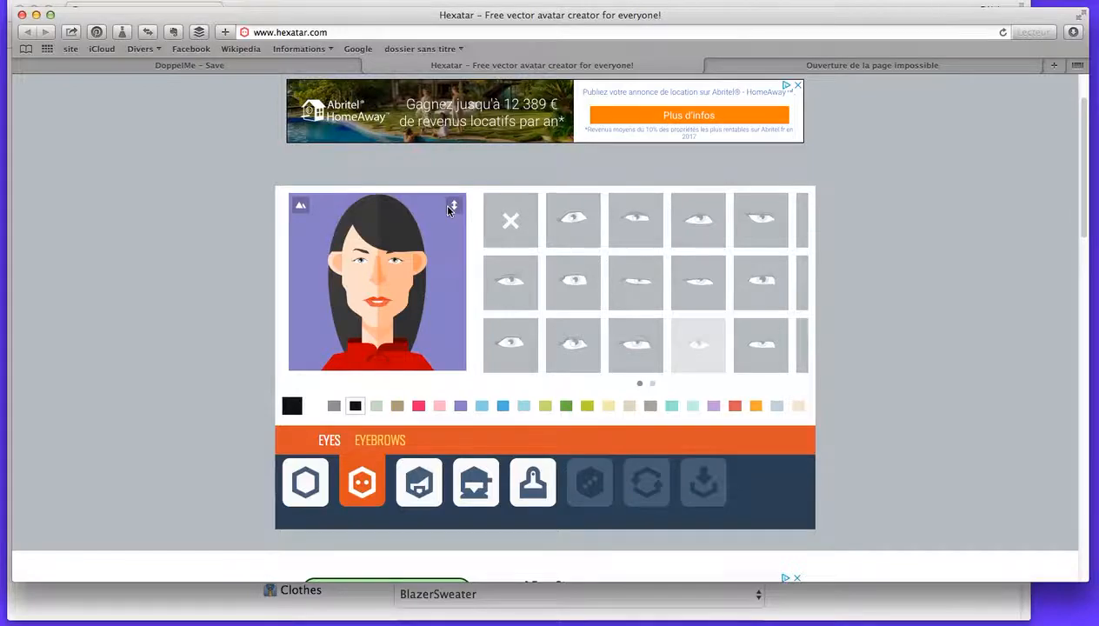
scroll(449, 209, "down", 2)
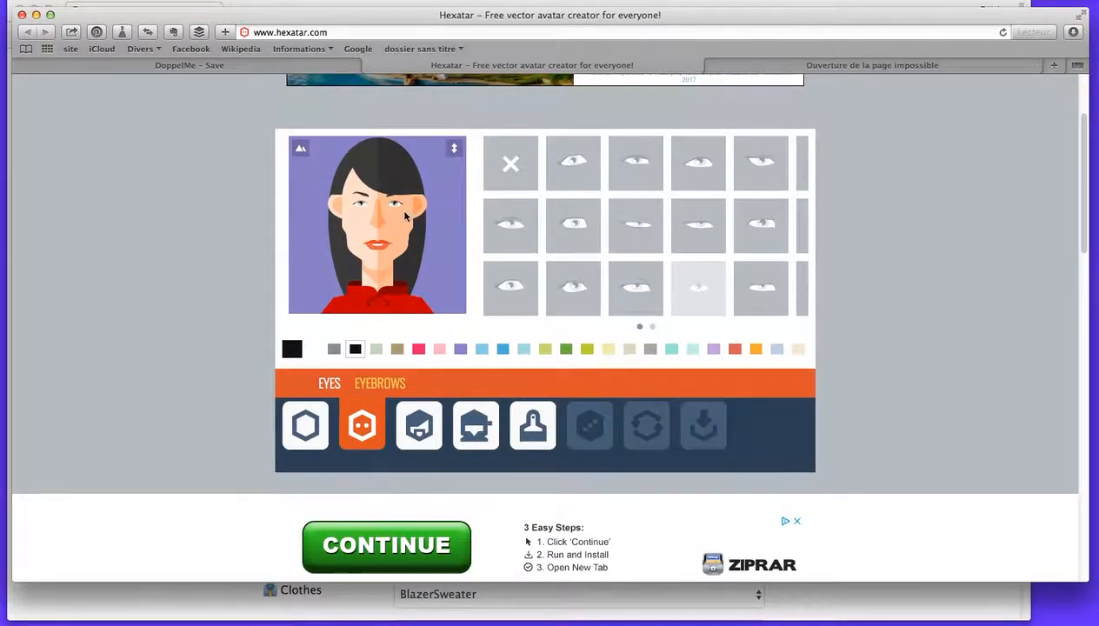
mouse_move(396, 203)
left_mouse_down()
mouse_move(396, 232)
mouse_move(398, 208)
left_mouse_up()
left_click_drag(394, 240, 385, 262)
left_click_drag(390, 215, 401, 206)
Give the avatar the thin eyebrows, second in the third row.
left_click(382, 388)
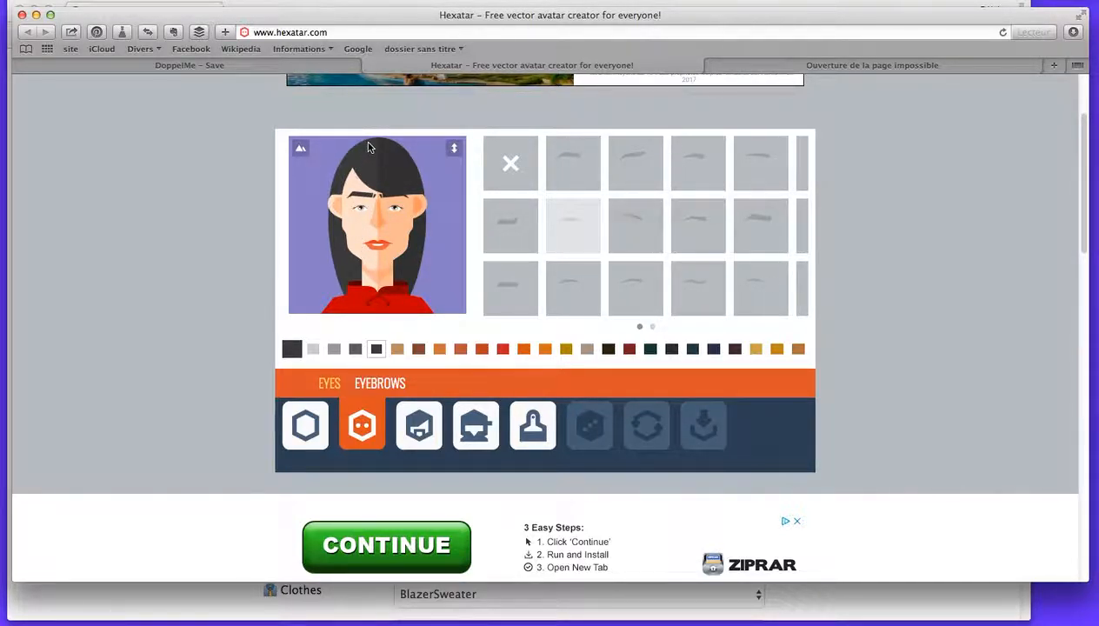
left_click(580, 296)
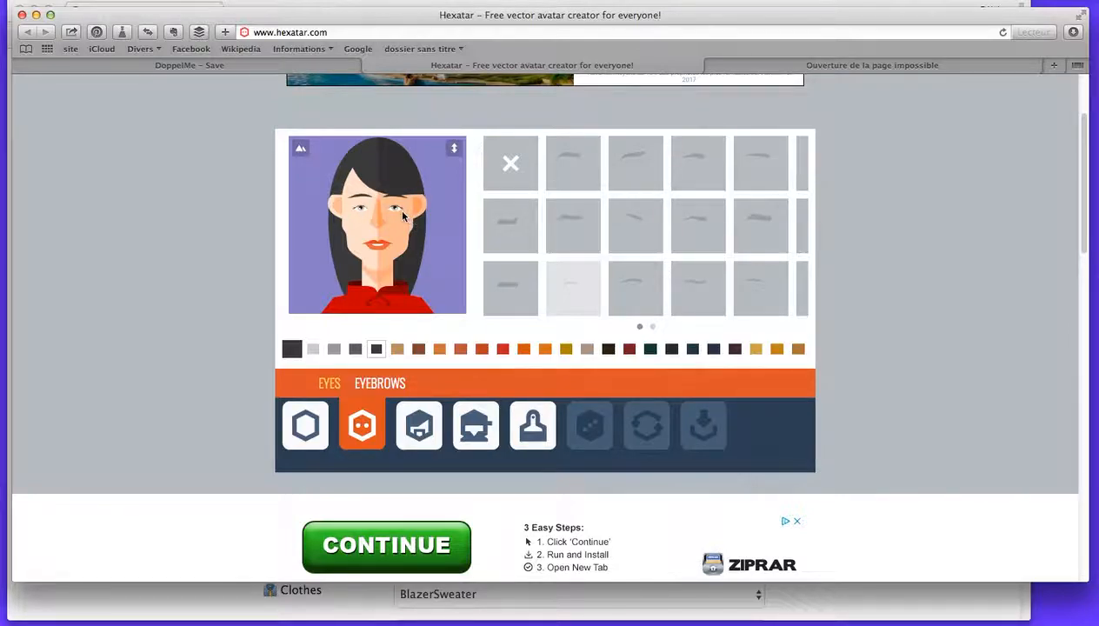
Try other eye shapes on the avatar and settle on the fourth eyes in the first row.
left_click(328, 383)
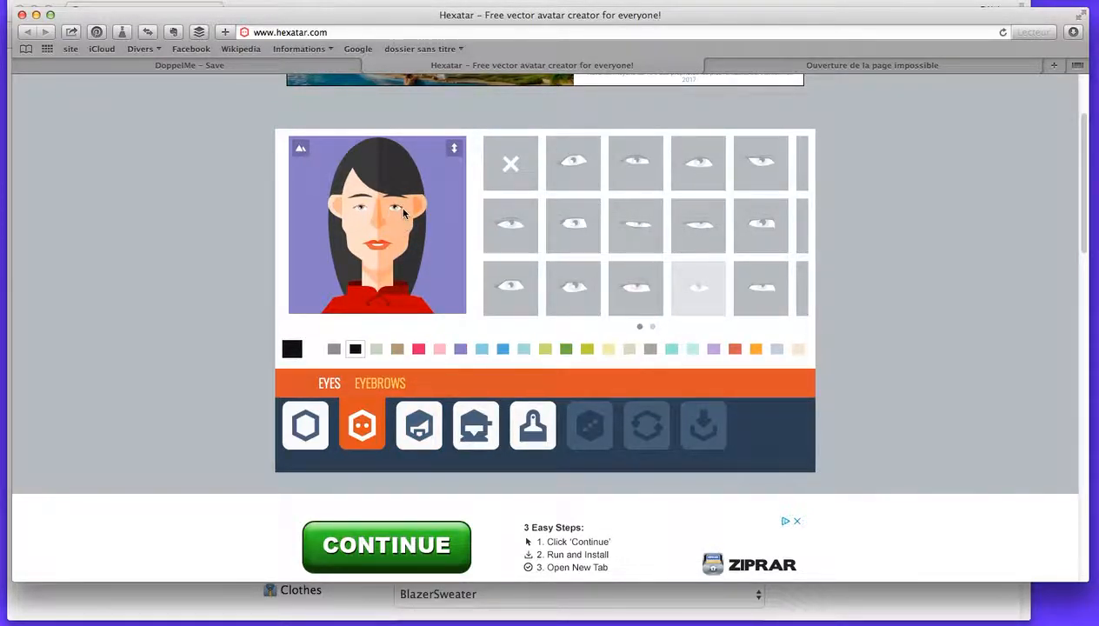
left_click(525, 287)
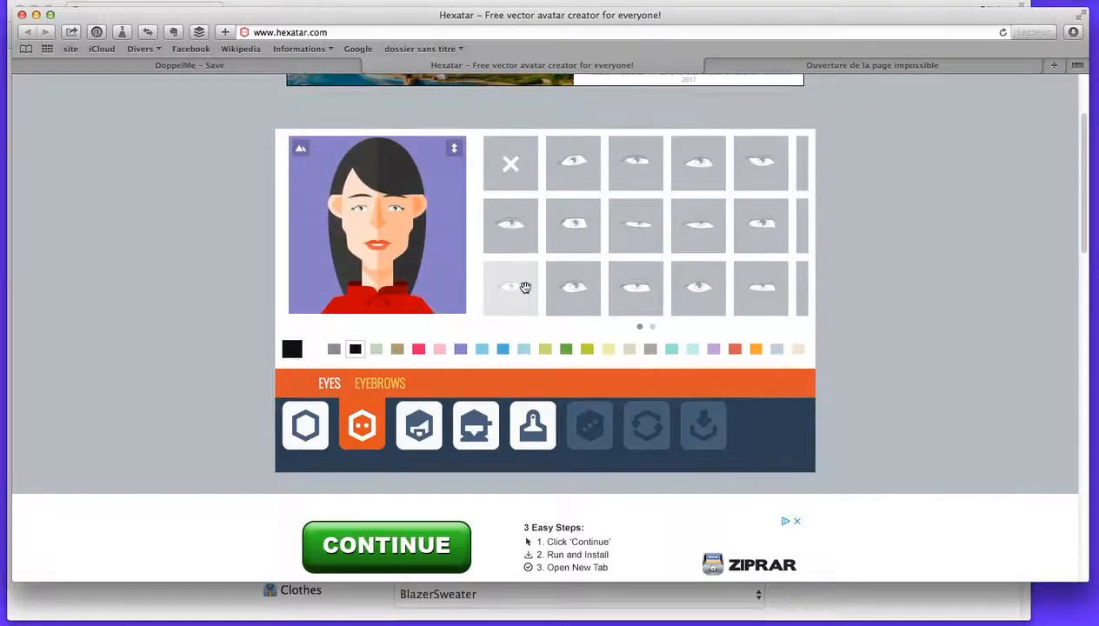
left_click(698, 288)
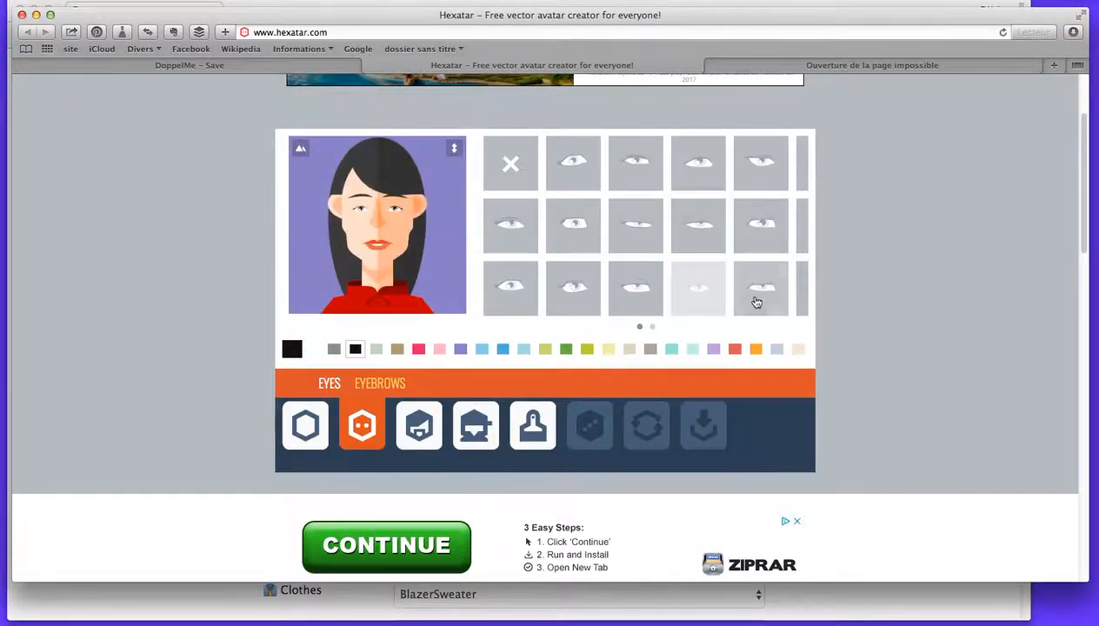
left_click(765, 298)
left_click(698, 172)
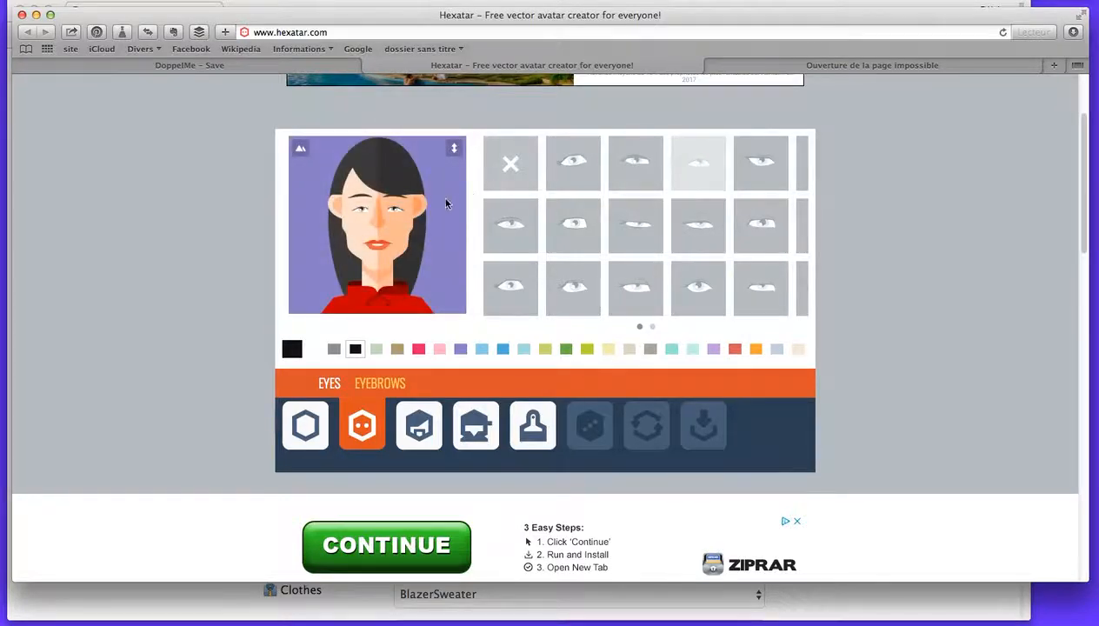
Try the third nose in the third row and return to the fifth nose in the first row.
left_click(380, 383)
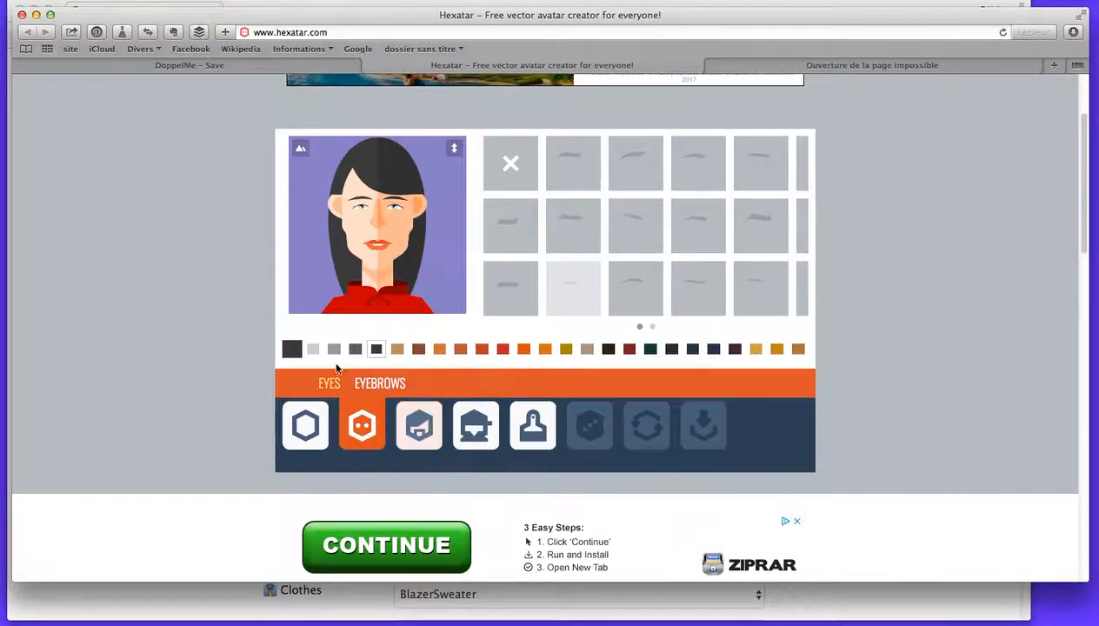
left_click(306, 432)
left_click(383, 385)
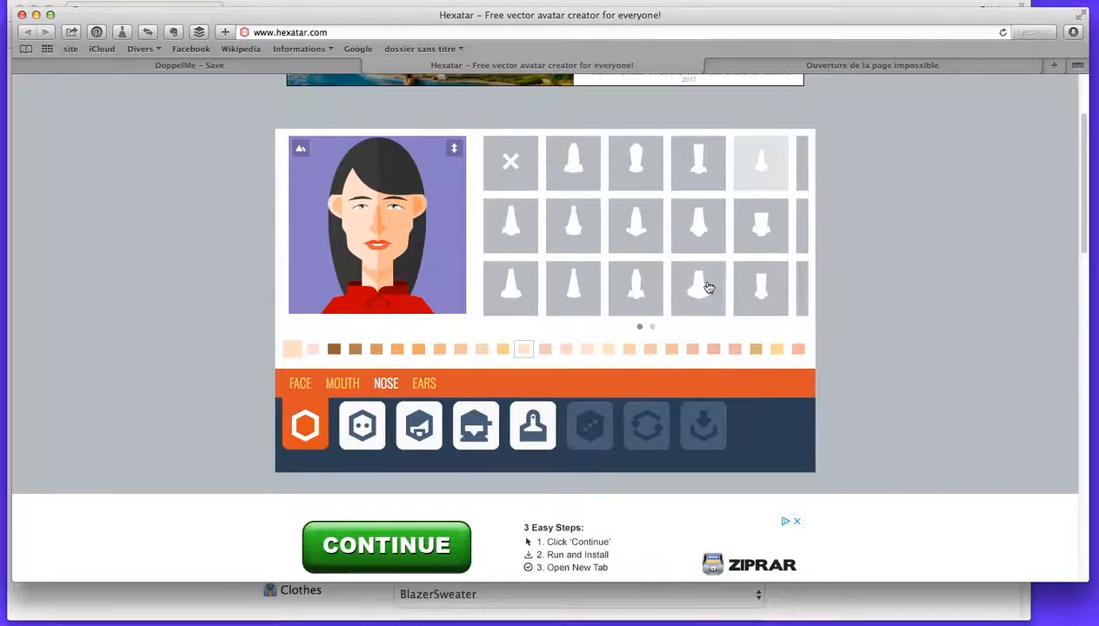
left_click(630, 296)
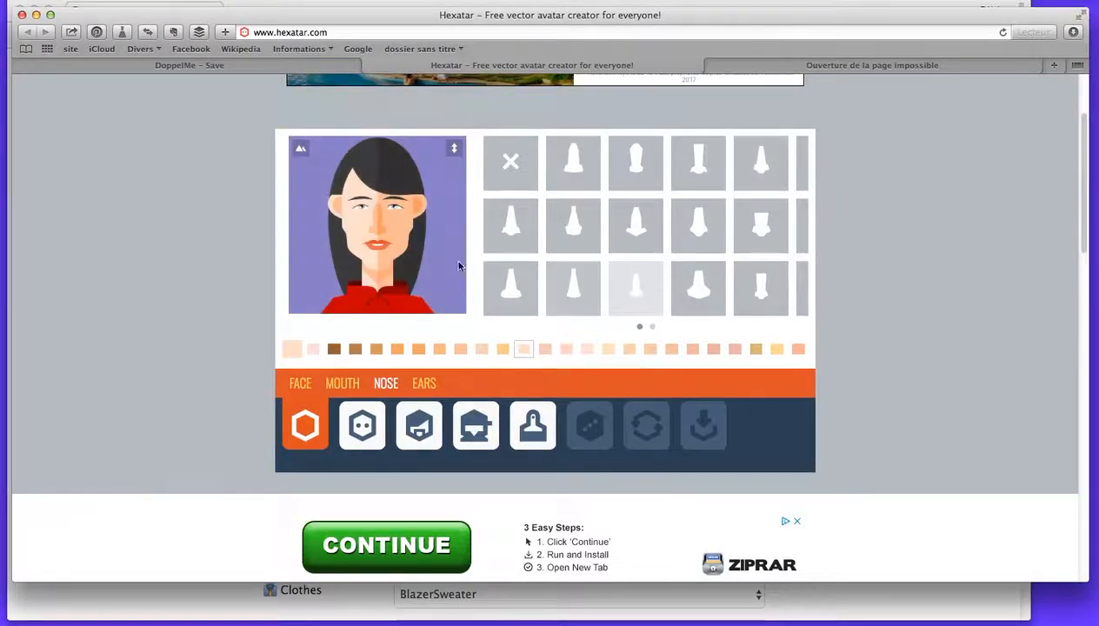
left_click(756, 167)
left_click(367, 416)
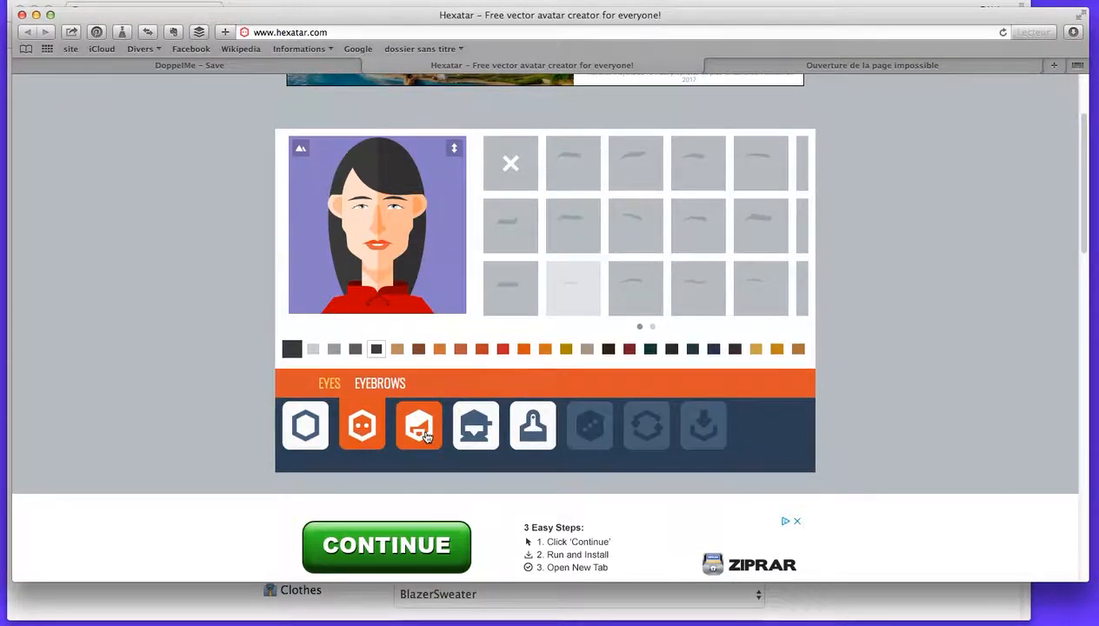
Try several hairstyles on the avatar and settle on the asymmetric short bob, second in the second row.
left_click(426, 440)
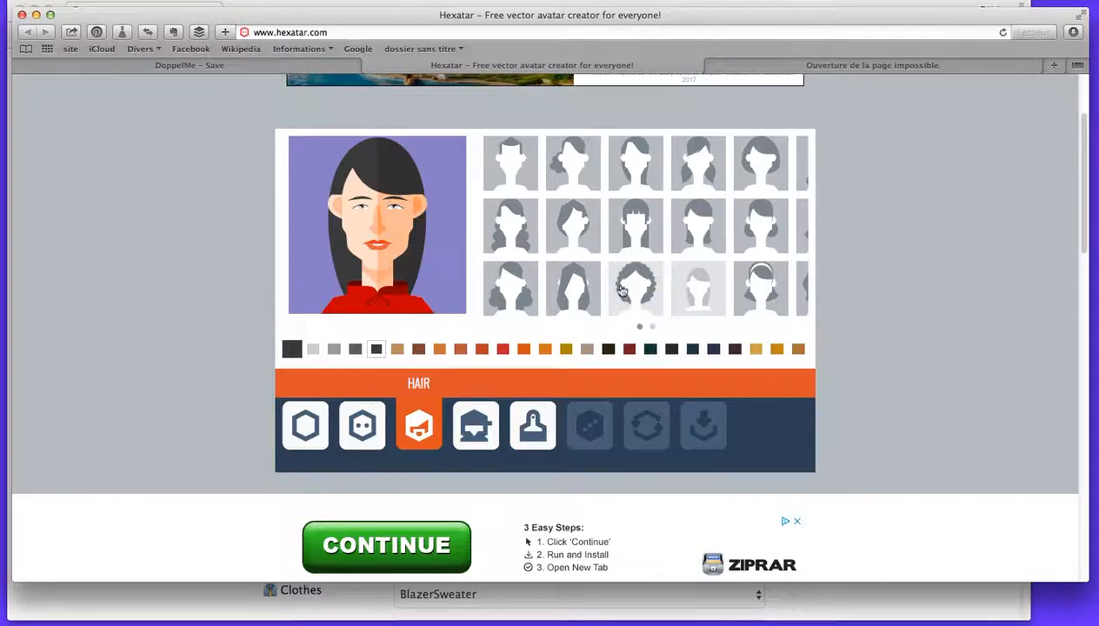
left_click(513, 225)
left_click_drag(726, 299, 539, 278)
left_click(758, 287)
left_click(701, 287)
left_click(684, 292)
left_click(698, 225)
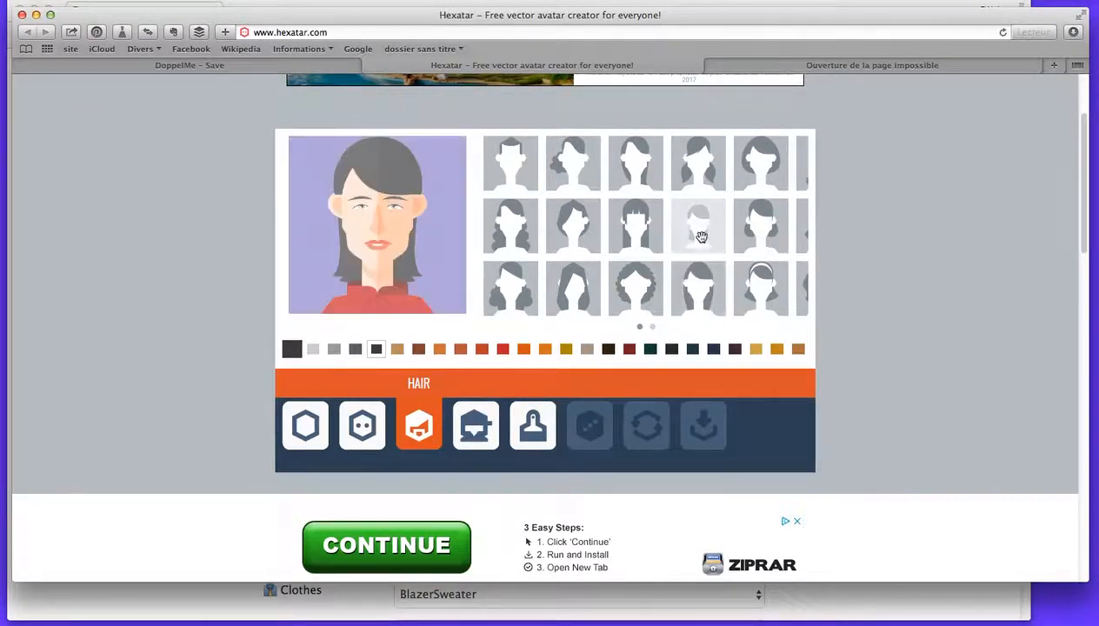
left_click(641, 230)
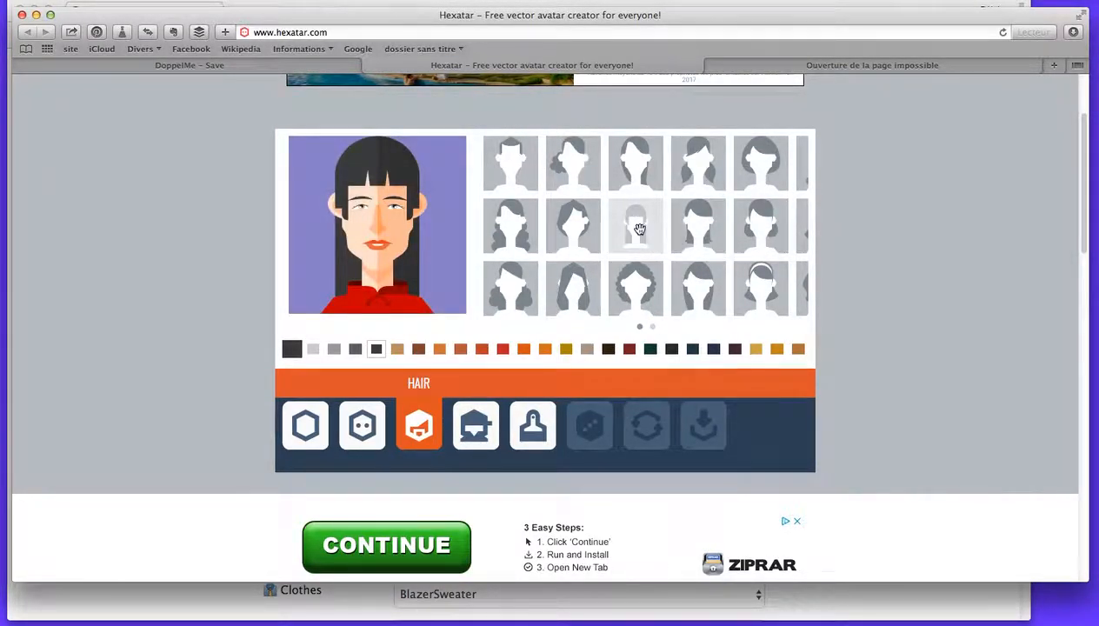
left_click(637, 160)
left_click(692, 166)
left_click(633, 170)
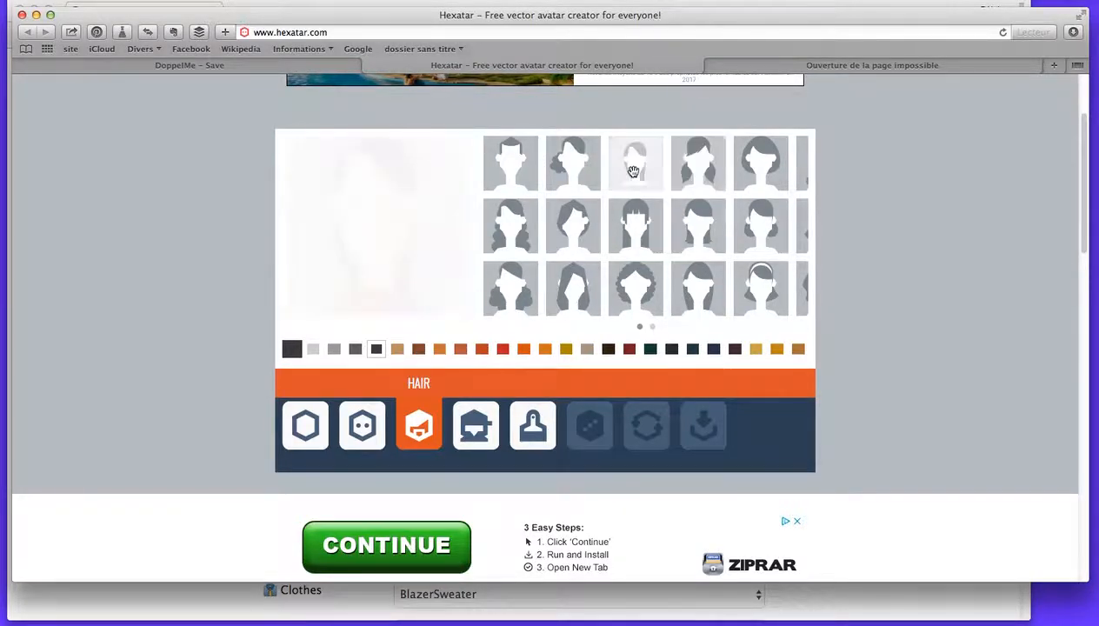
left_click(573, 226)
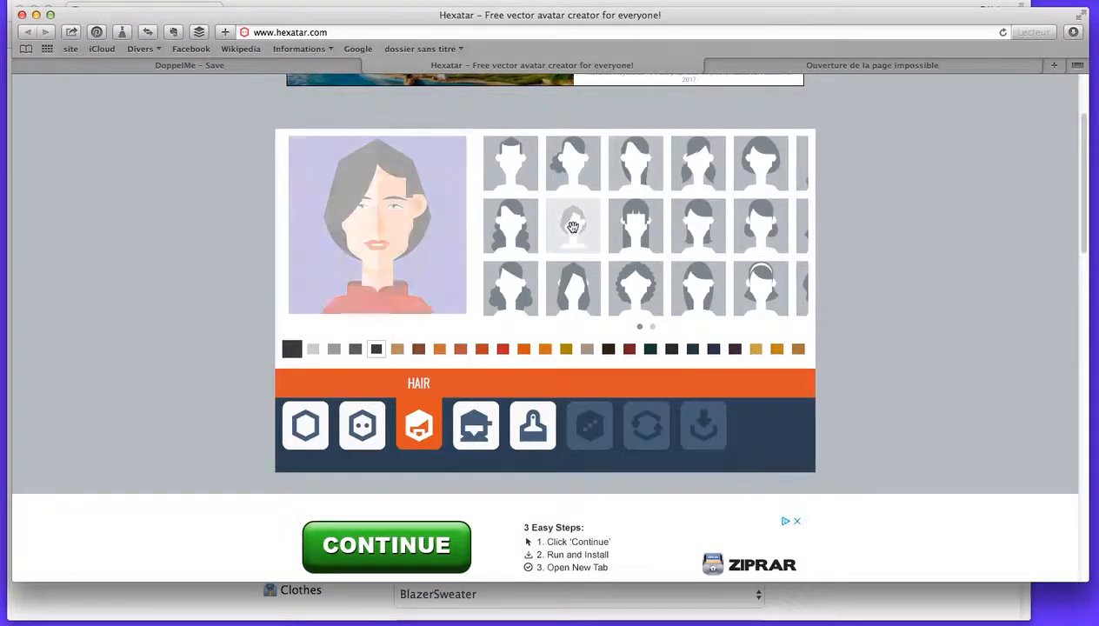
Try several outfits, settle on the jacket with shirt and tie, fourth in the second row, and colour the jacket purple.
left_click(476, 425)
left_click(635, 219)
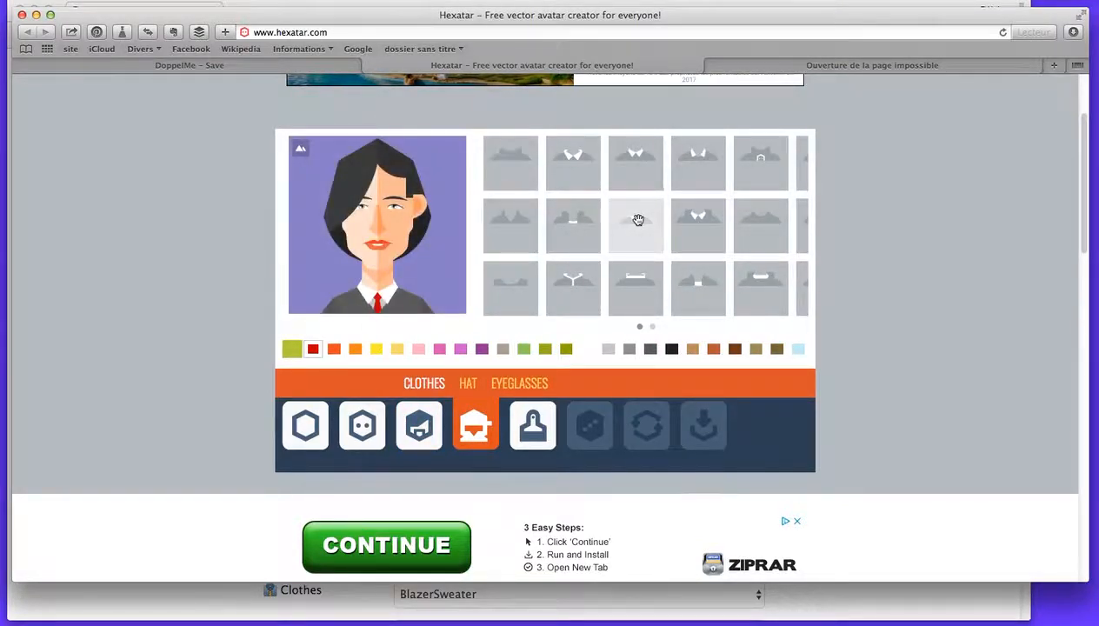
left_click(635, 300)
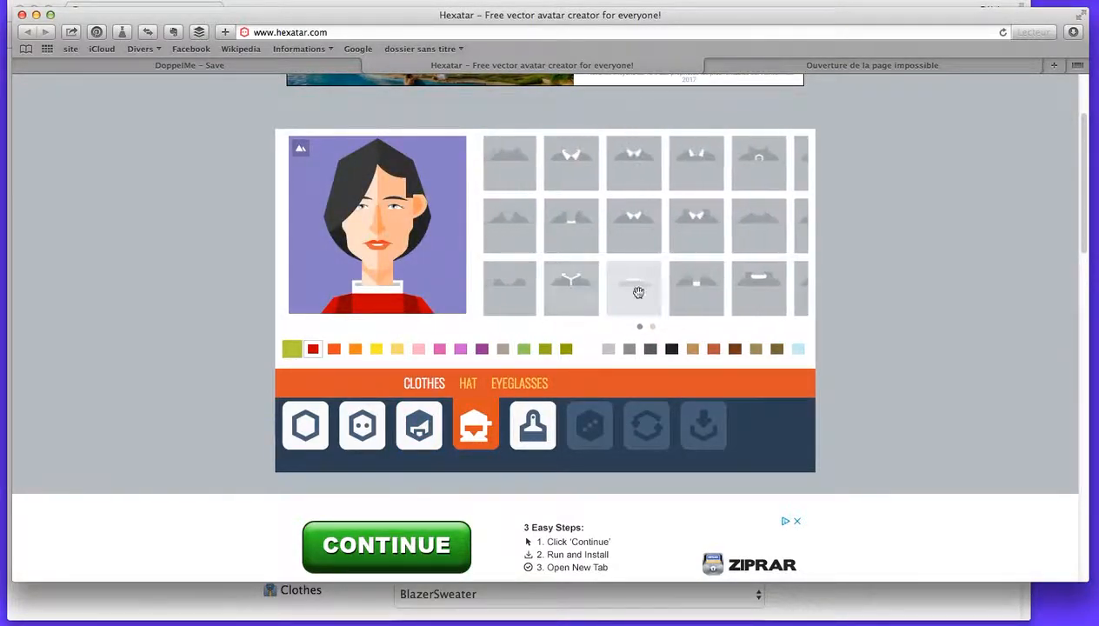
left_click(701, 289)
left_click(699, 237)
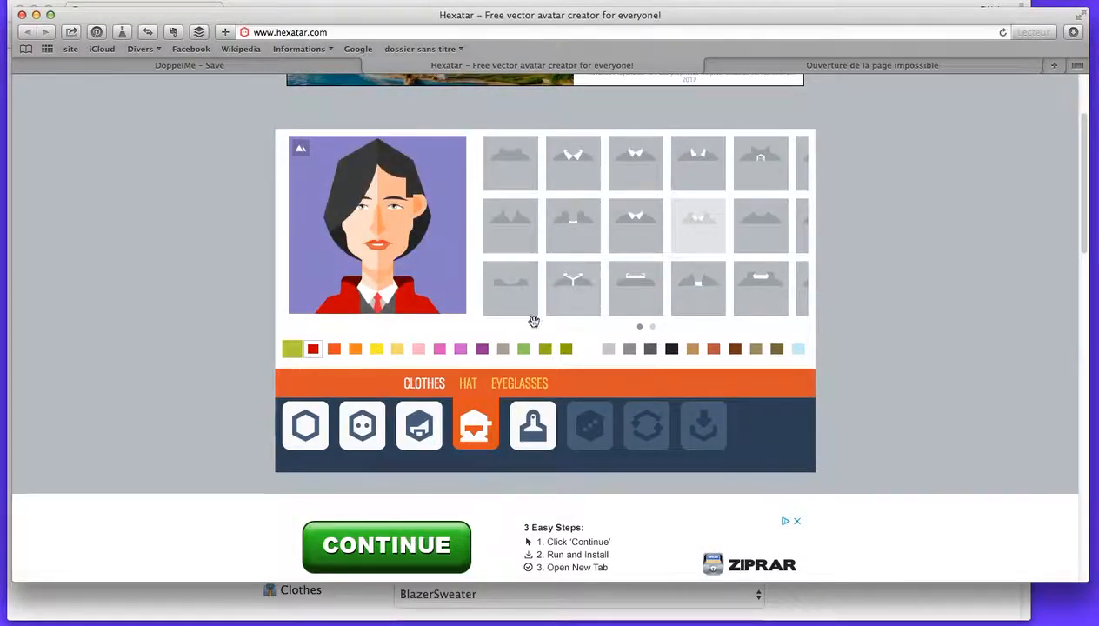
left_click(483, 349)
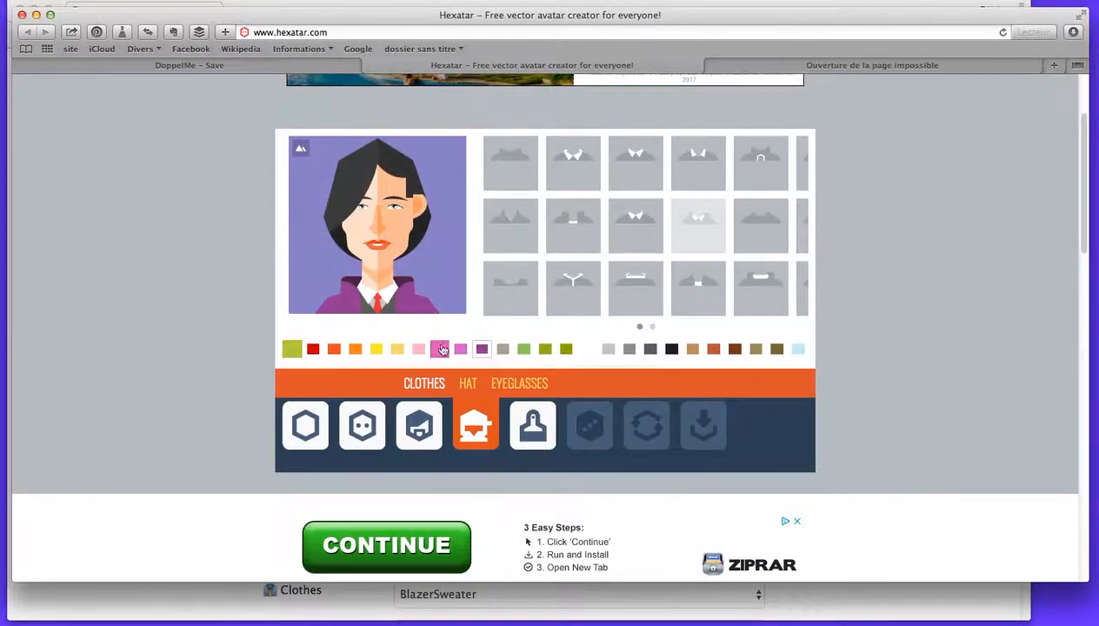
left_click(530, 426)
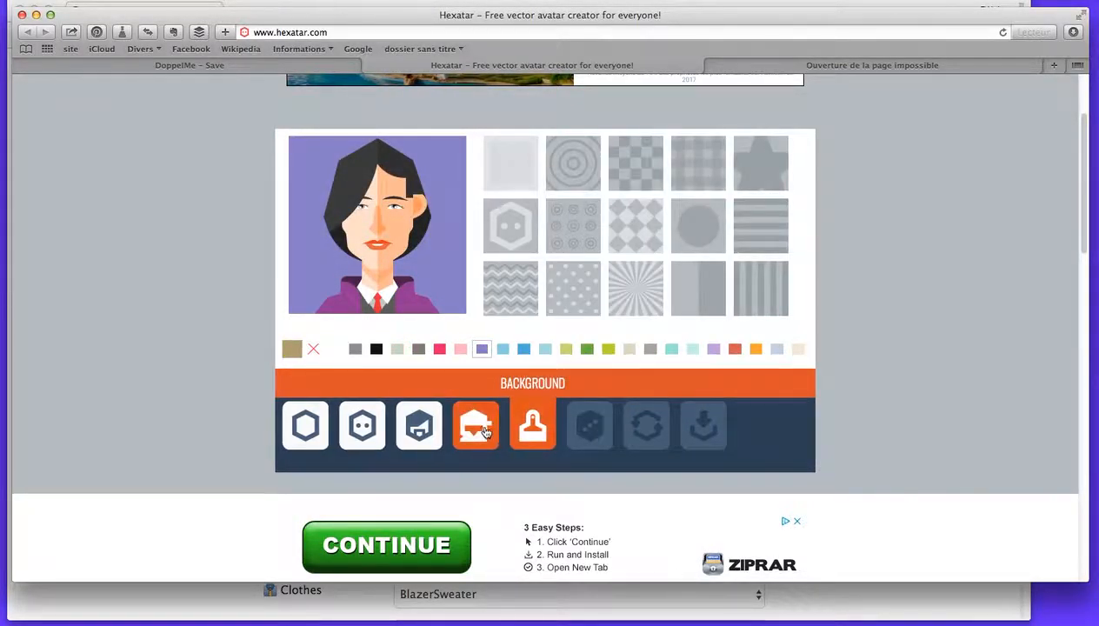
left_click(485, 431)
left_click(470, 389)
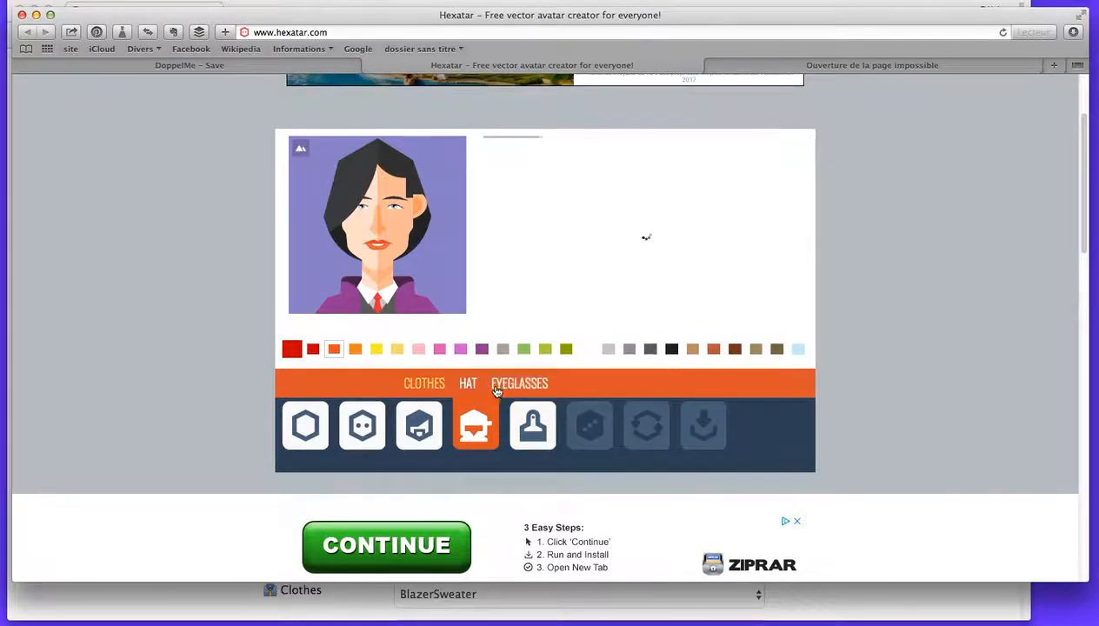
Try the zigzag background and other colours, and settle on the sunburst pattern, third in the third row, in cream.
left_click(522, 426)
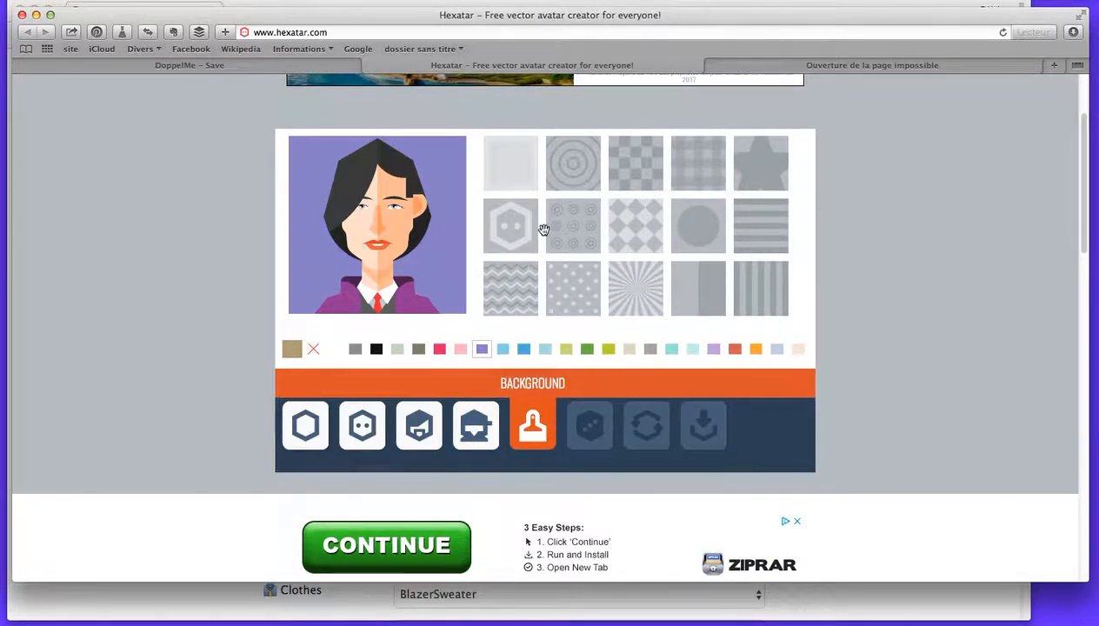
left_click(517, 279)
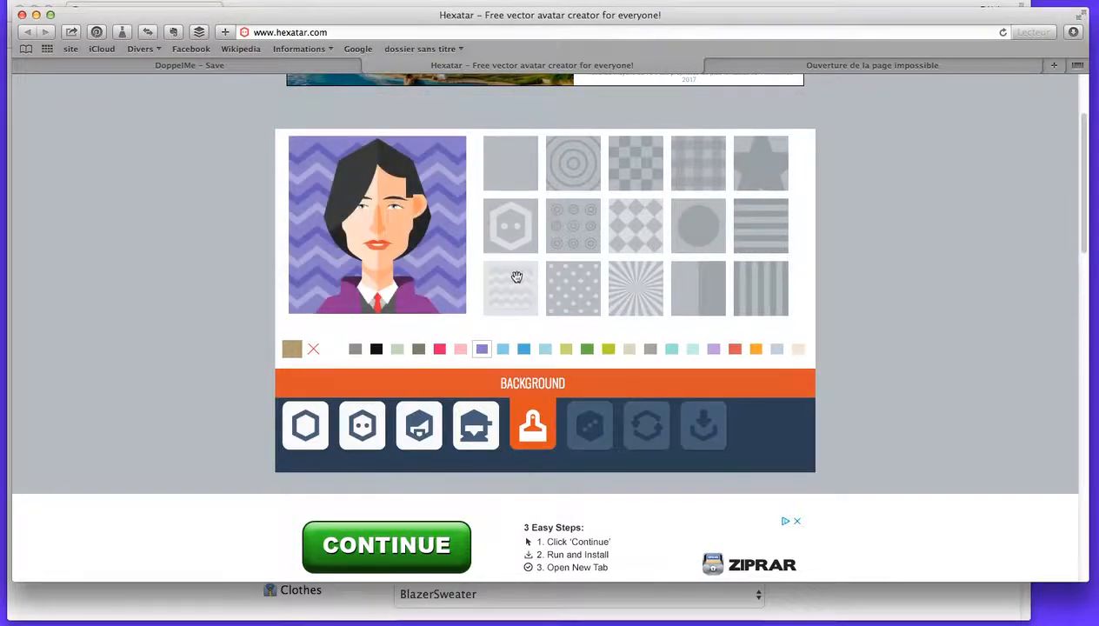
left_click(639, 289)
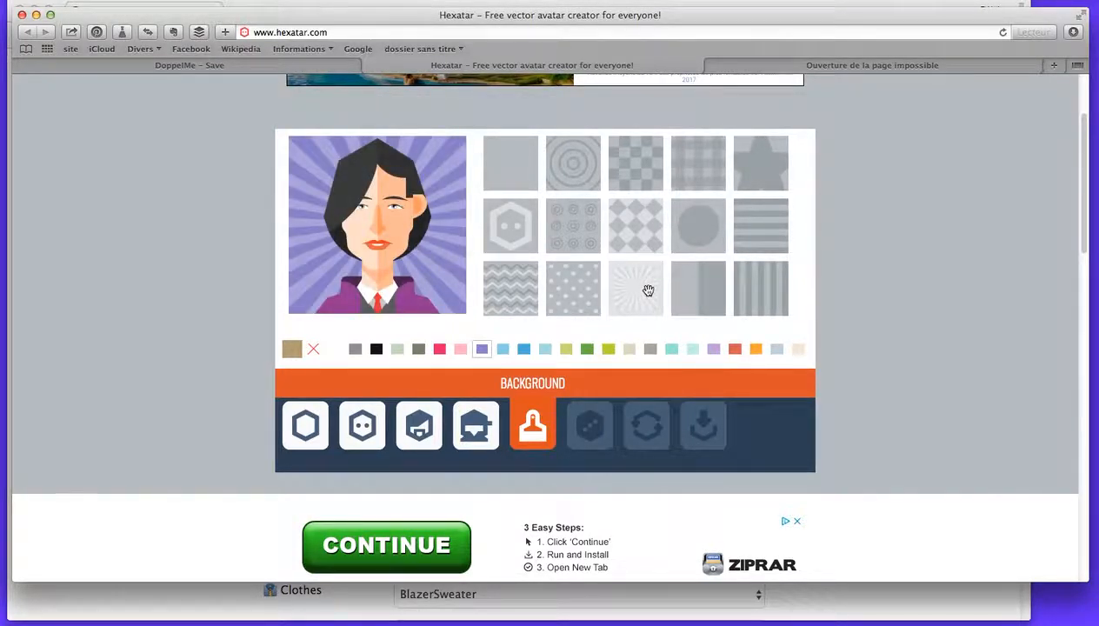
left_click(734, 351)
left_click(693, 349)
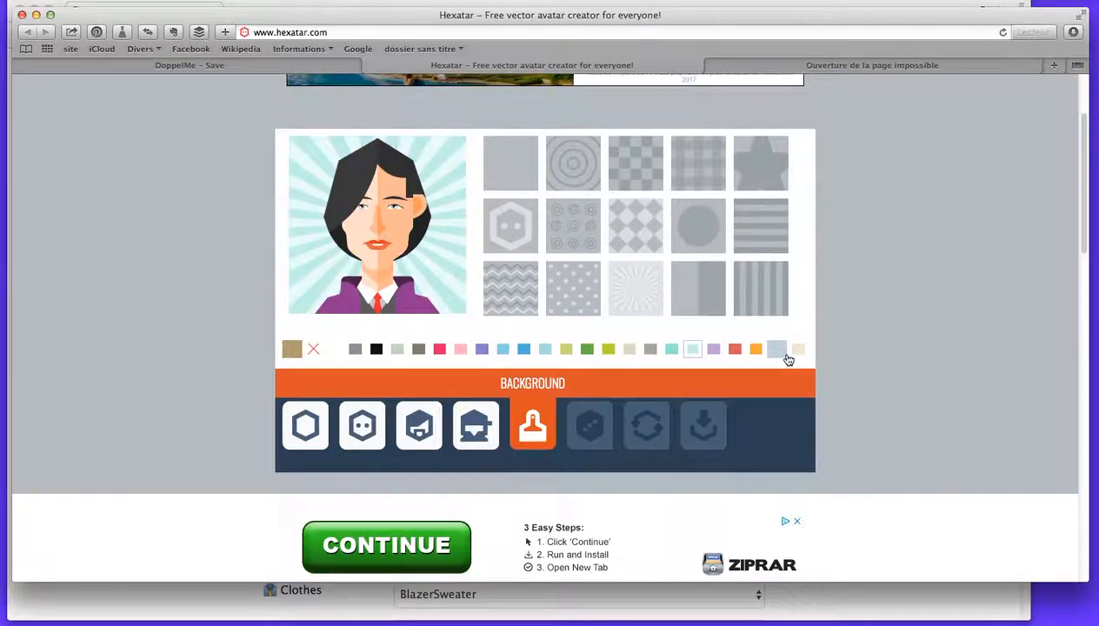
left_click(798, 351)
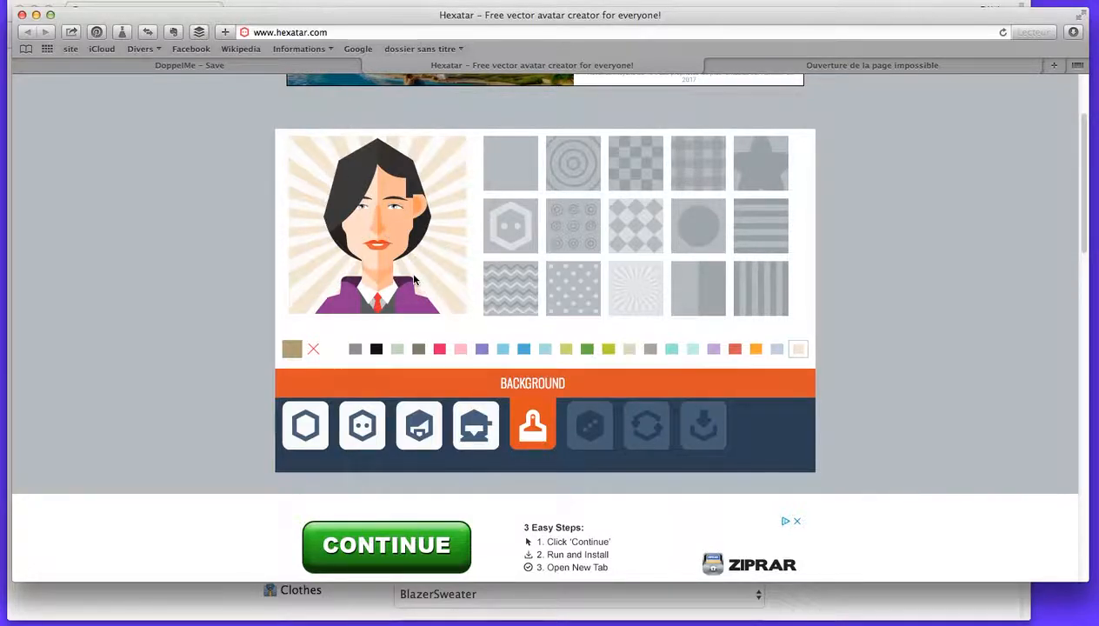
Open the download dialog for the finished Hexatar avatar.
left_click(705, 439)
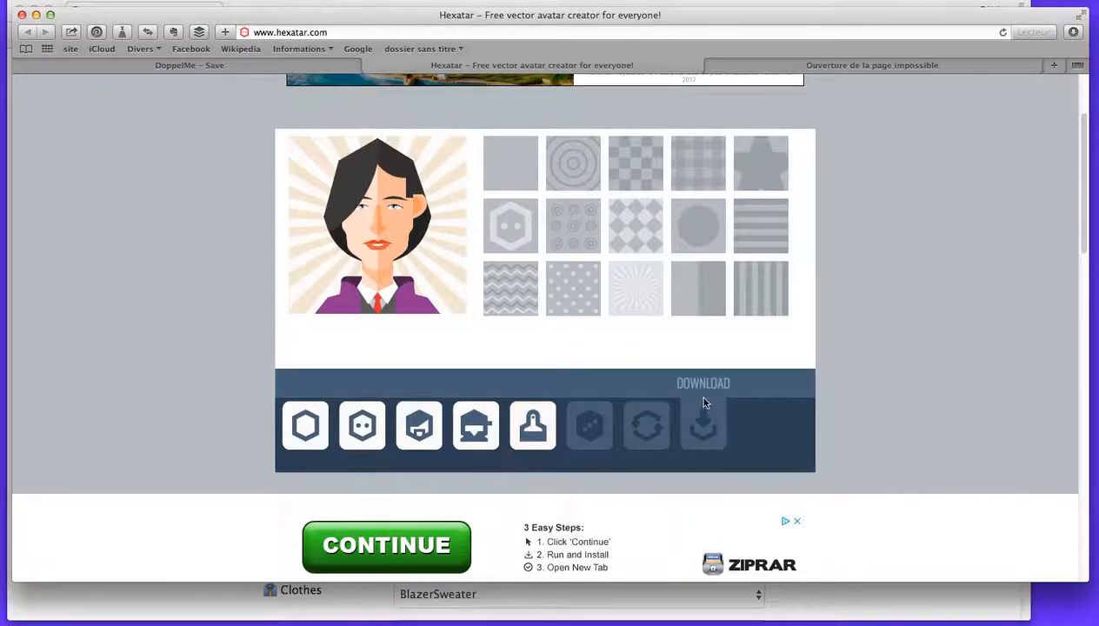
left_click(705, 391)
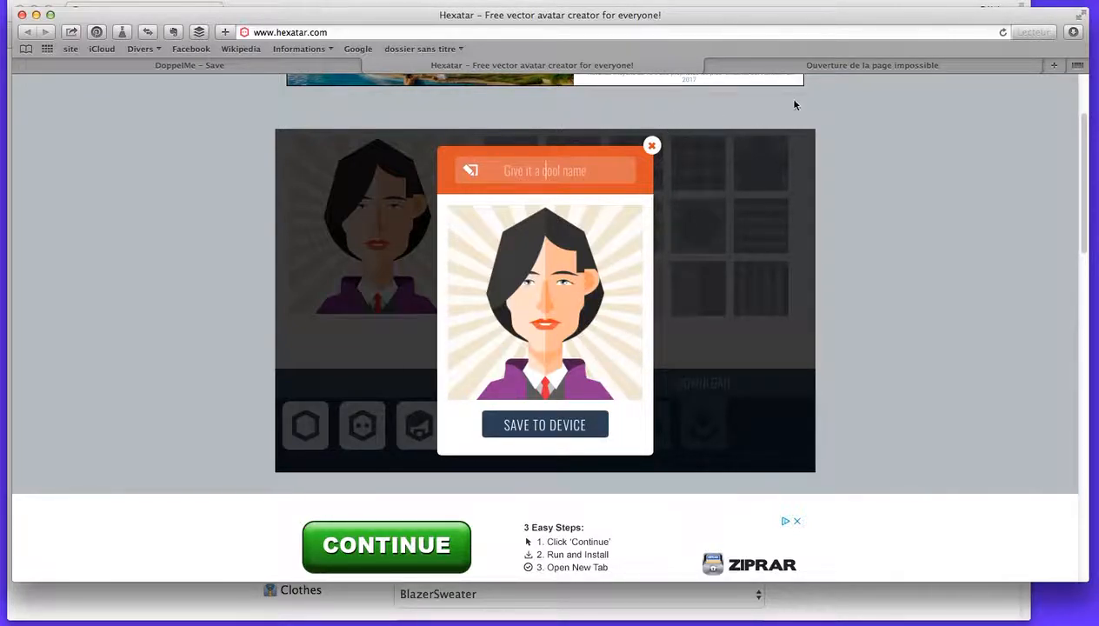
Switch to the Pickaface page and reload pickaface.net/create-avatar.html.
left_click(750, 67)
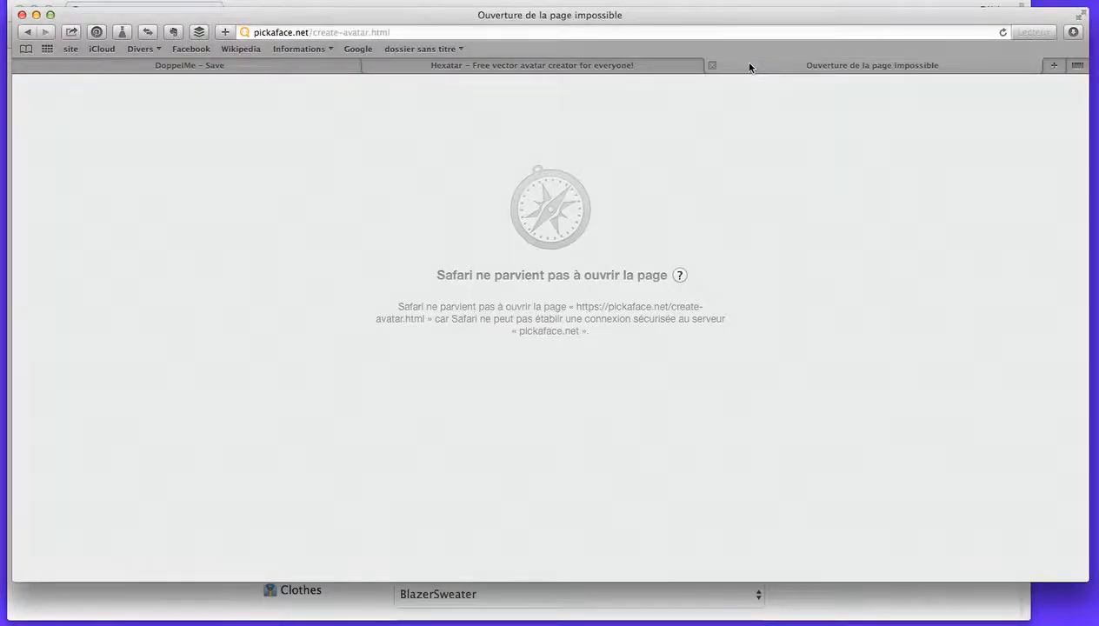
left_click(362, 33)
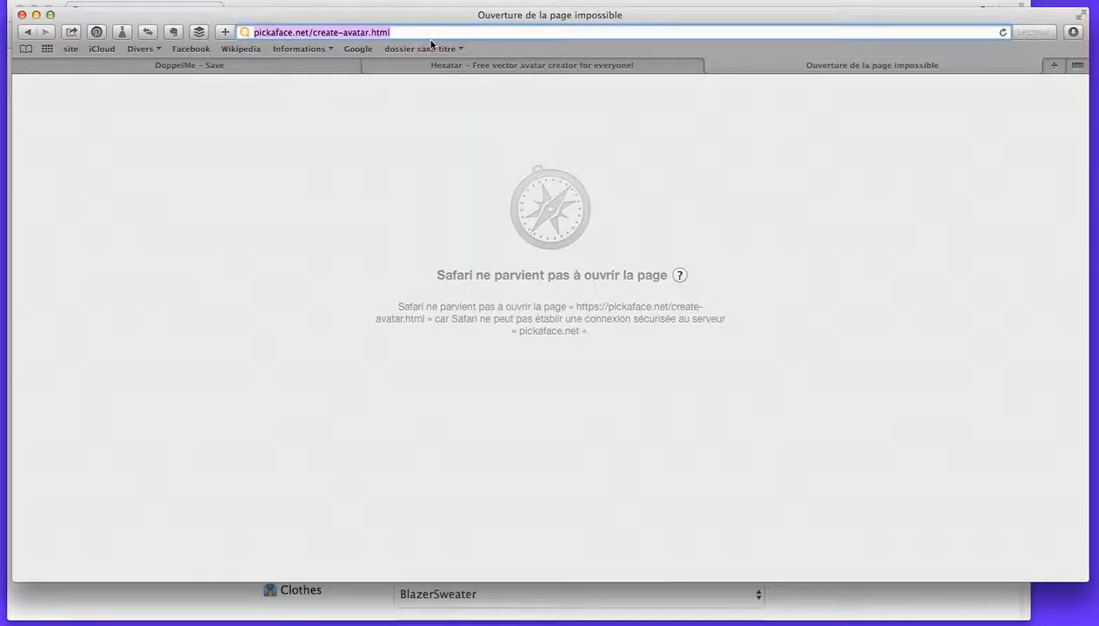
key("Return")
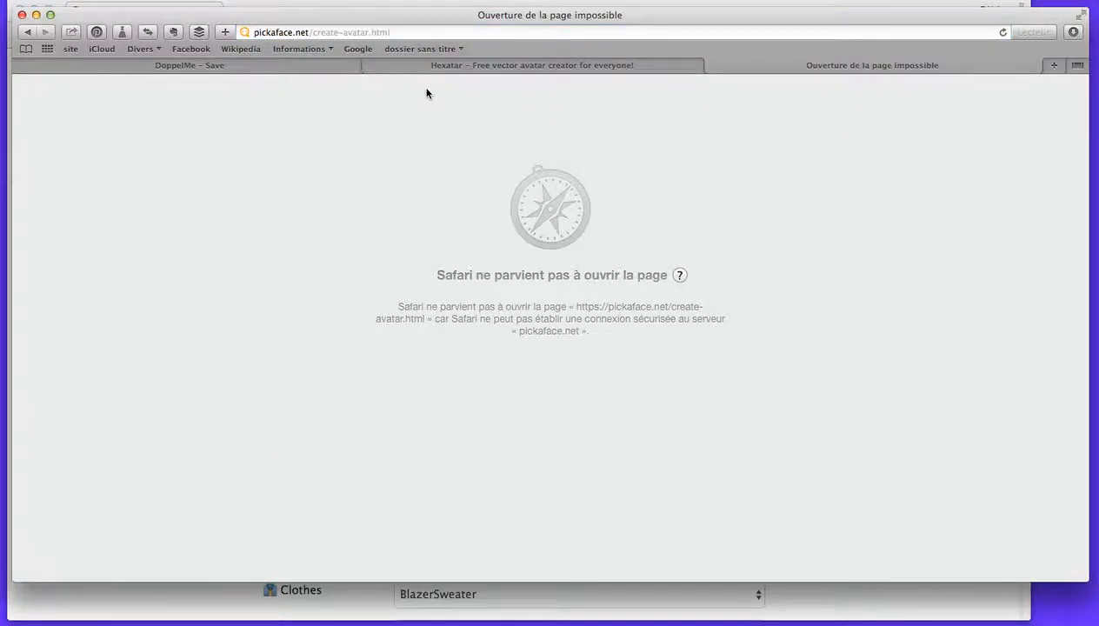
left_click(27, 32)
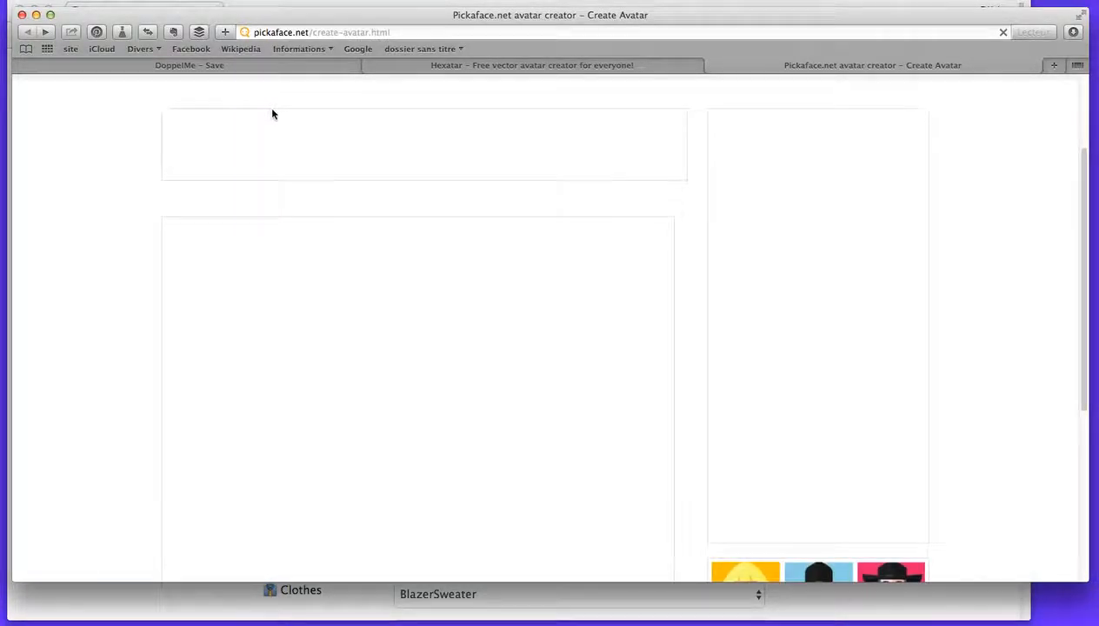
scroll(96, 193, "down", 3)
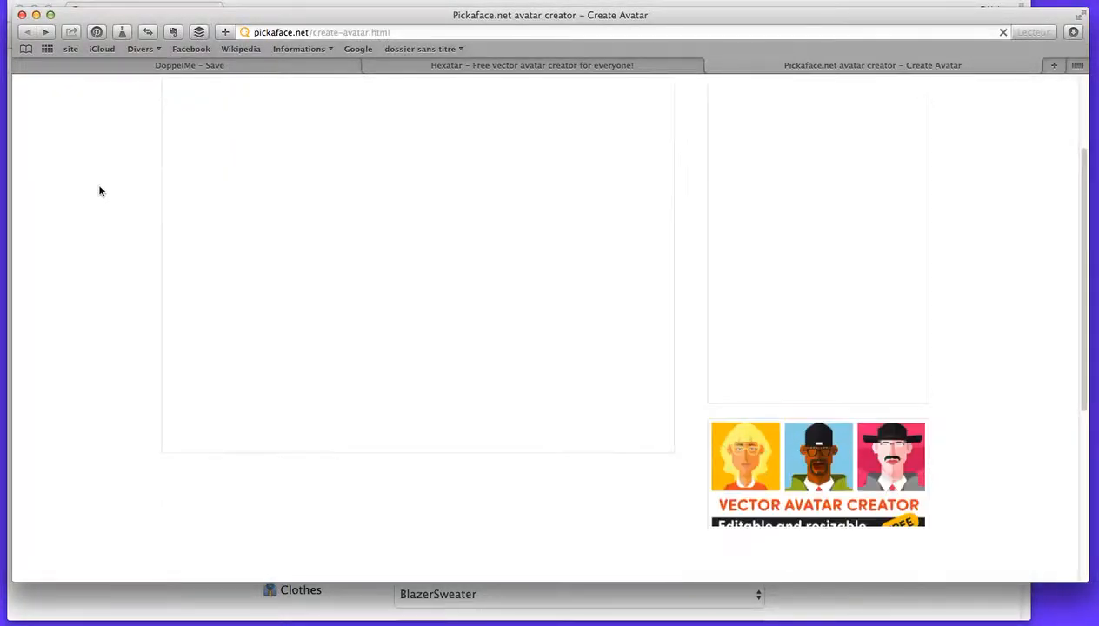
scroll(99, 185, "up", 5)
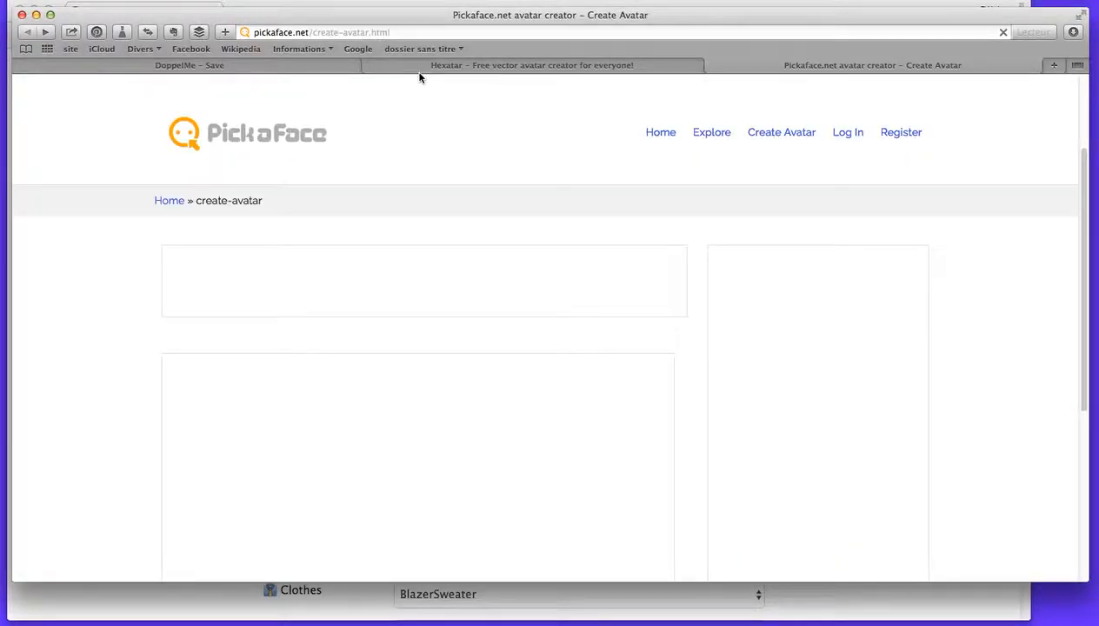
left_click(407, 31)
scroll(236, 186, "down", 2)
scroll(228, 182, "up", 2)
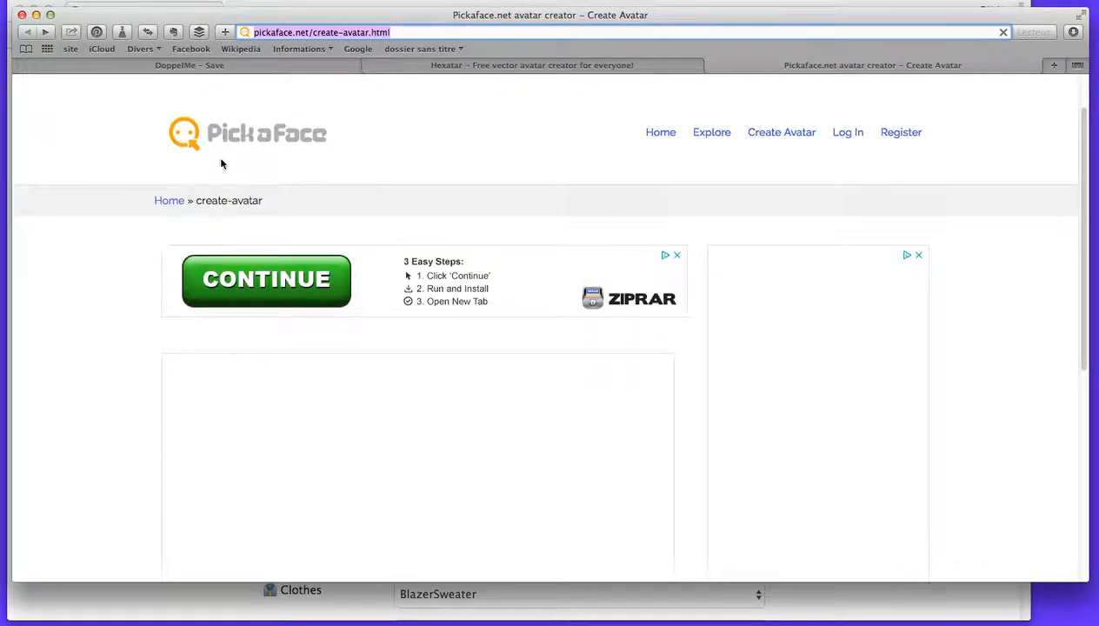
key("Return")
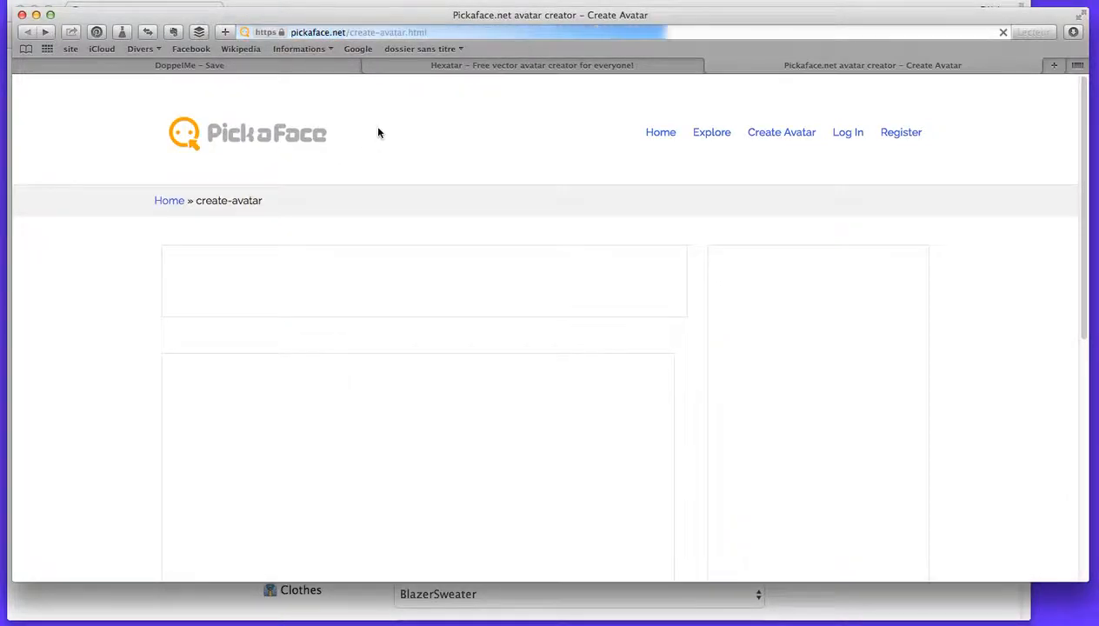
Start the Pickaface avatar creator with the female character and dismiss the icon instructions.
scroll(99, 305, "down", 3)
scroll(103, 300, "down", 3)
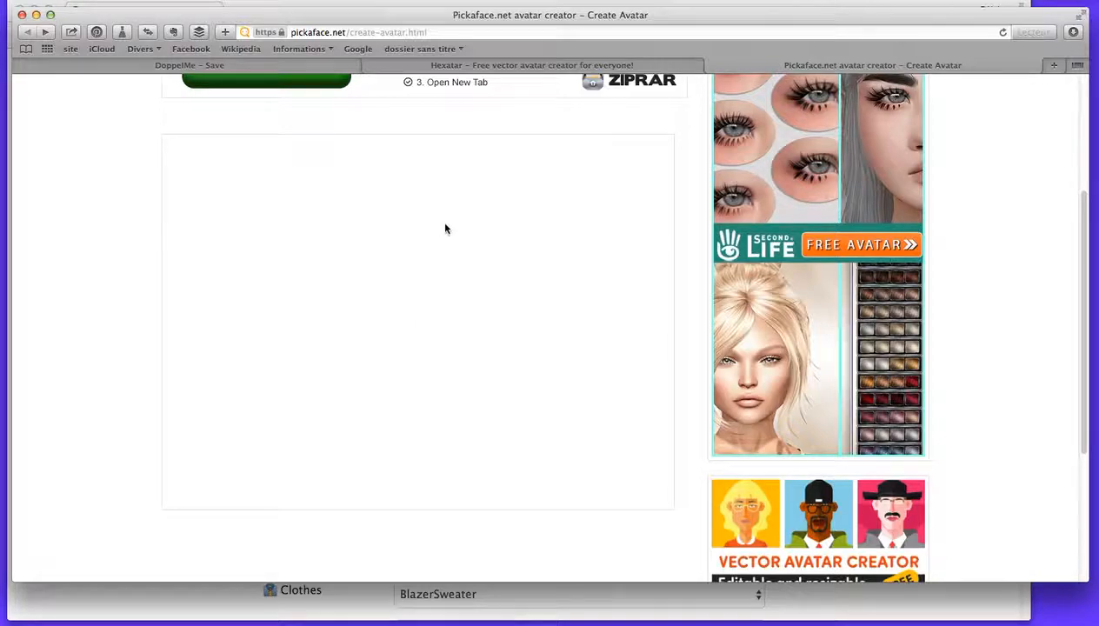
scroll(480, 250, "up", 5)
scroll(480, 251, "down", 4)
left_click(358, 369)
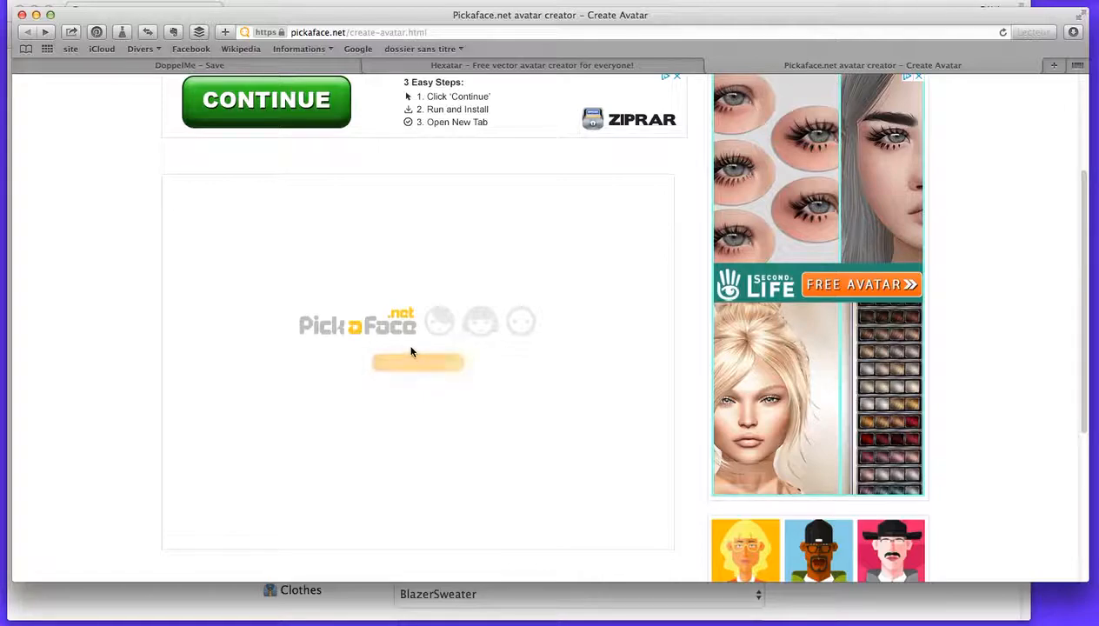
left_click(420, 368)
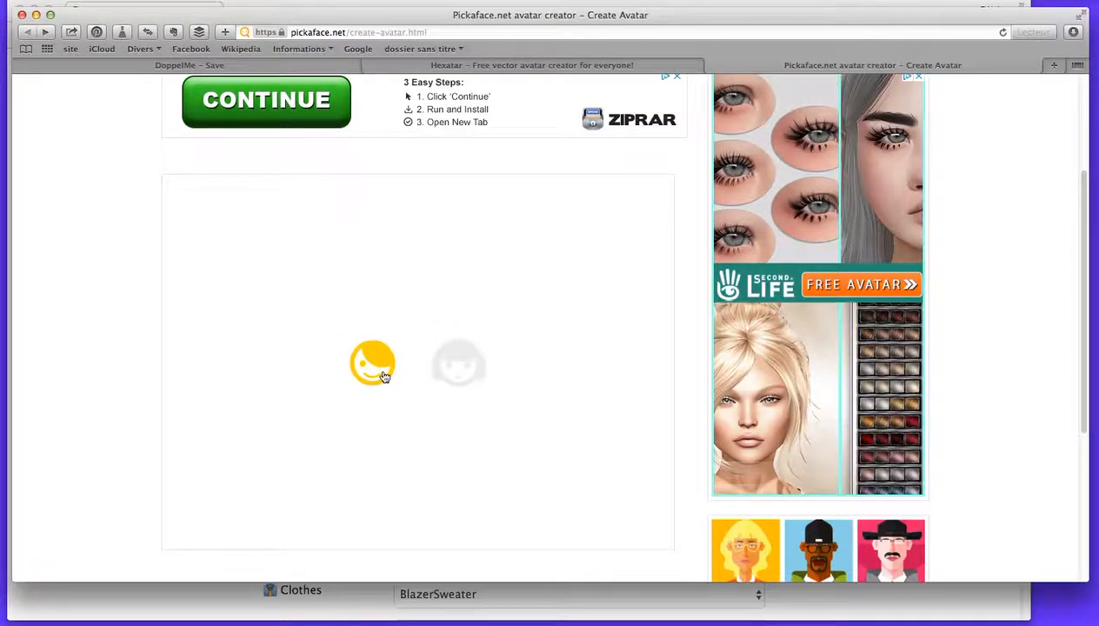
left_click(459, 376)
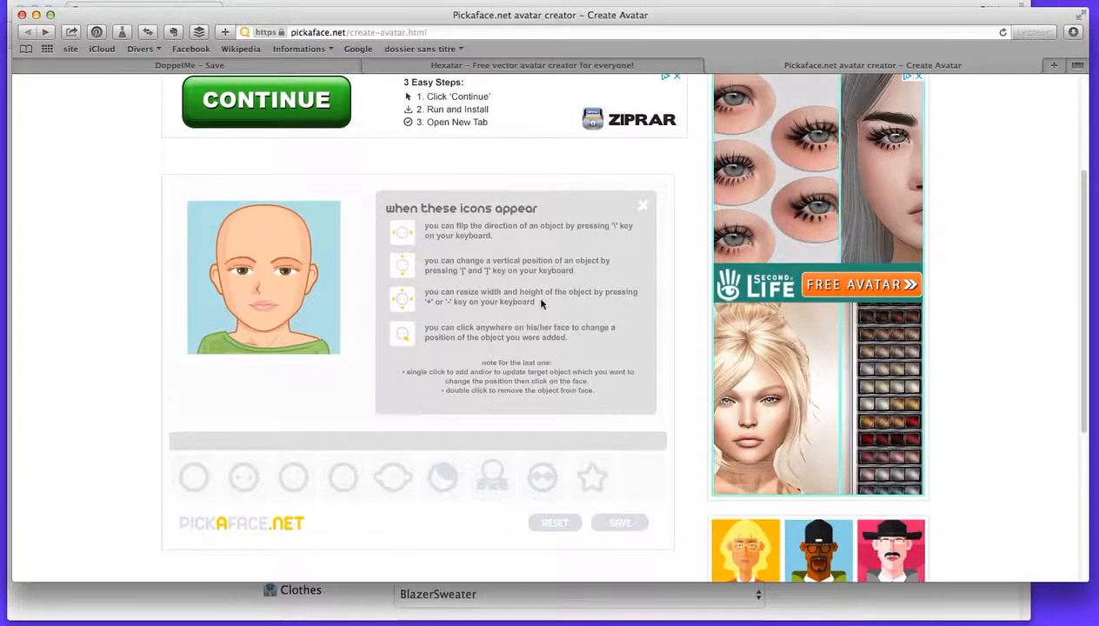
left_click(643, 210)
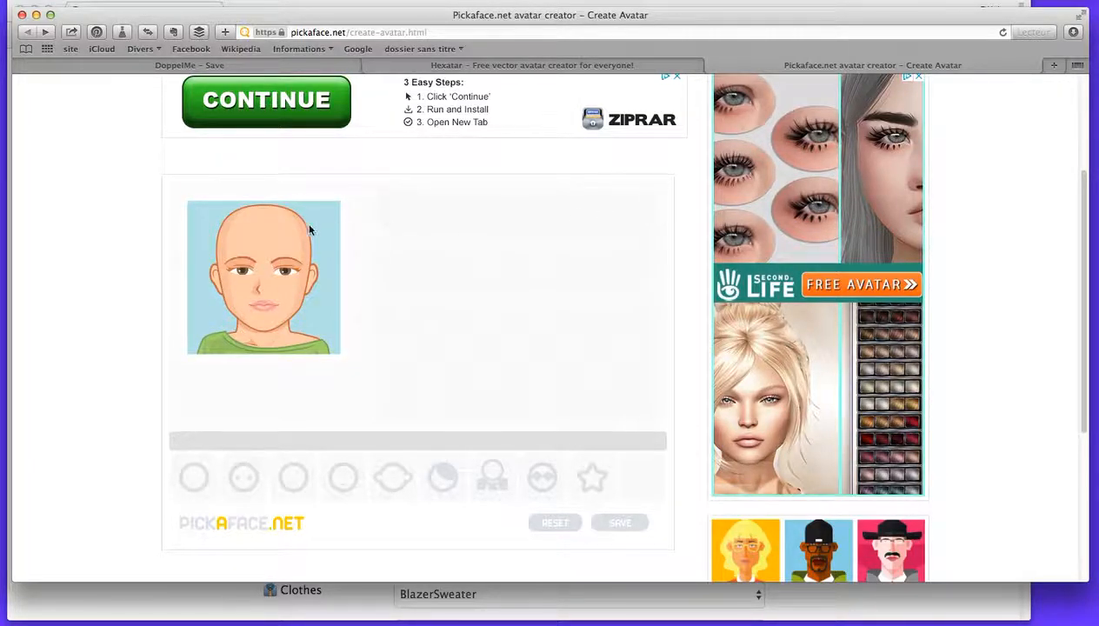
Try the green skin colour on the face and settle on the peach tone, fifth in the third row of colours.
left_click(196, 480)
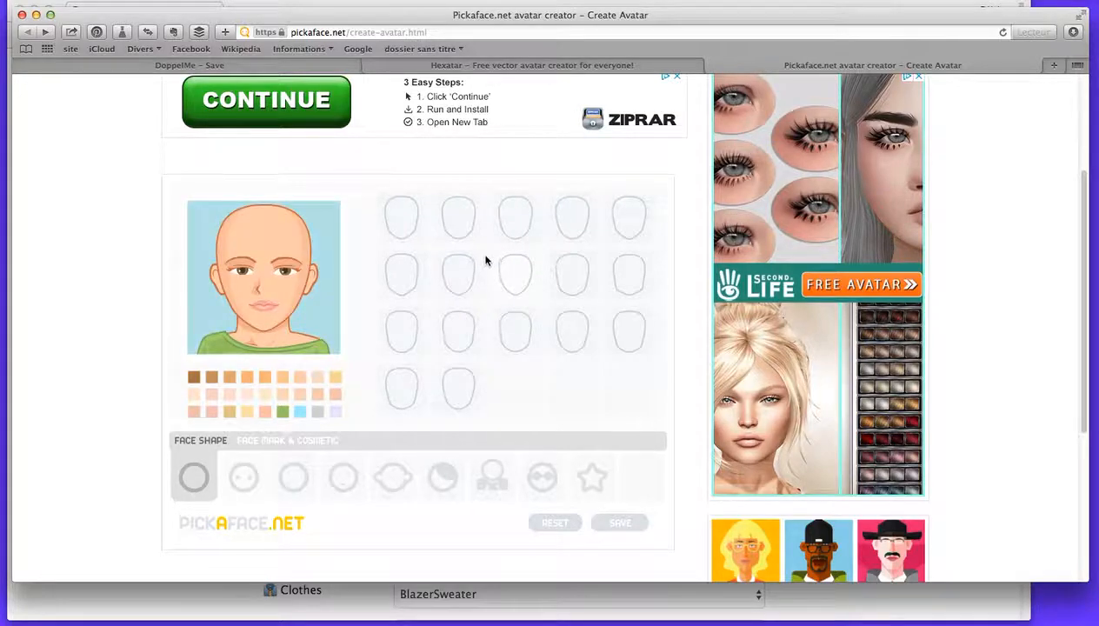
left_click(283, 414)
left_click(262, 414)
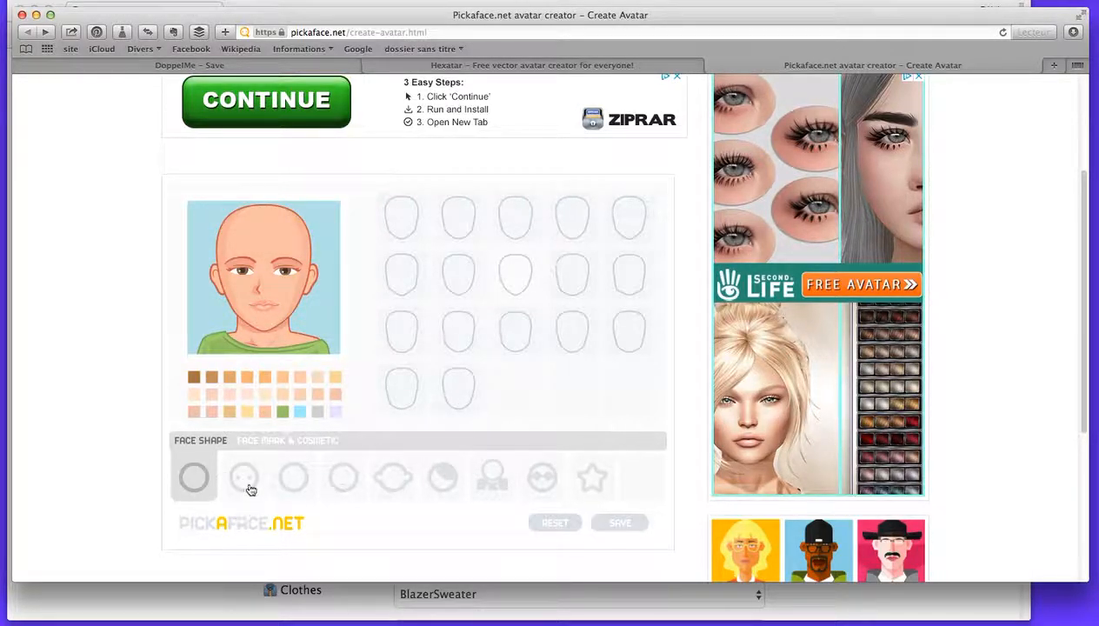
Try the cheek blush and the first eye cosmetic from the last row of face marks and cosmetics.
left_click(263, 442)
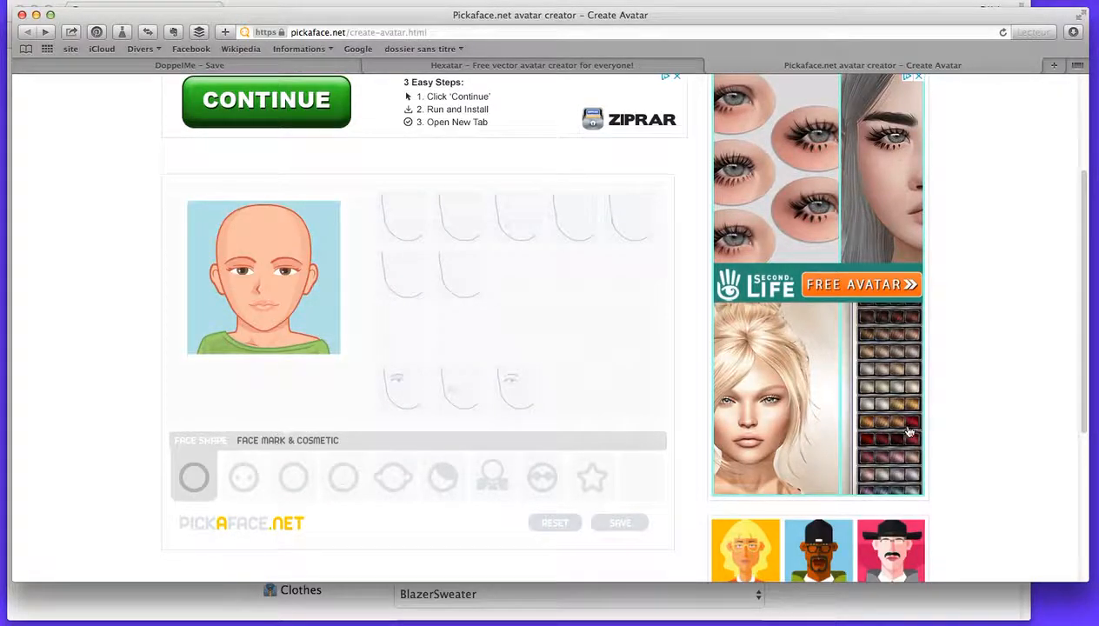
left_click(468, 394)
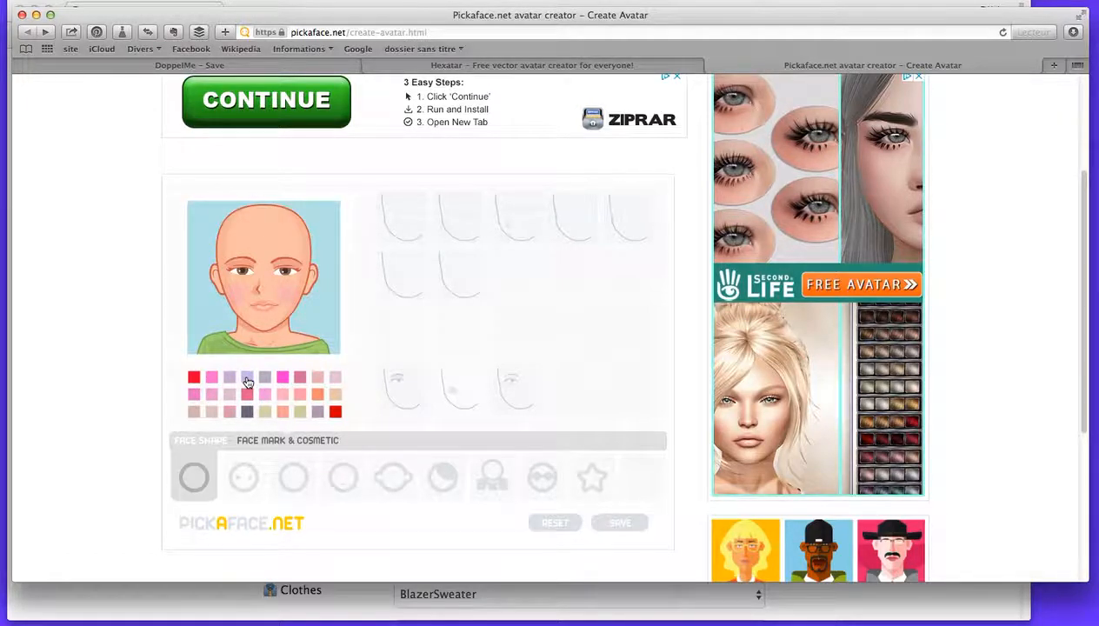
left_click(405, 388)
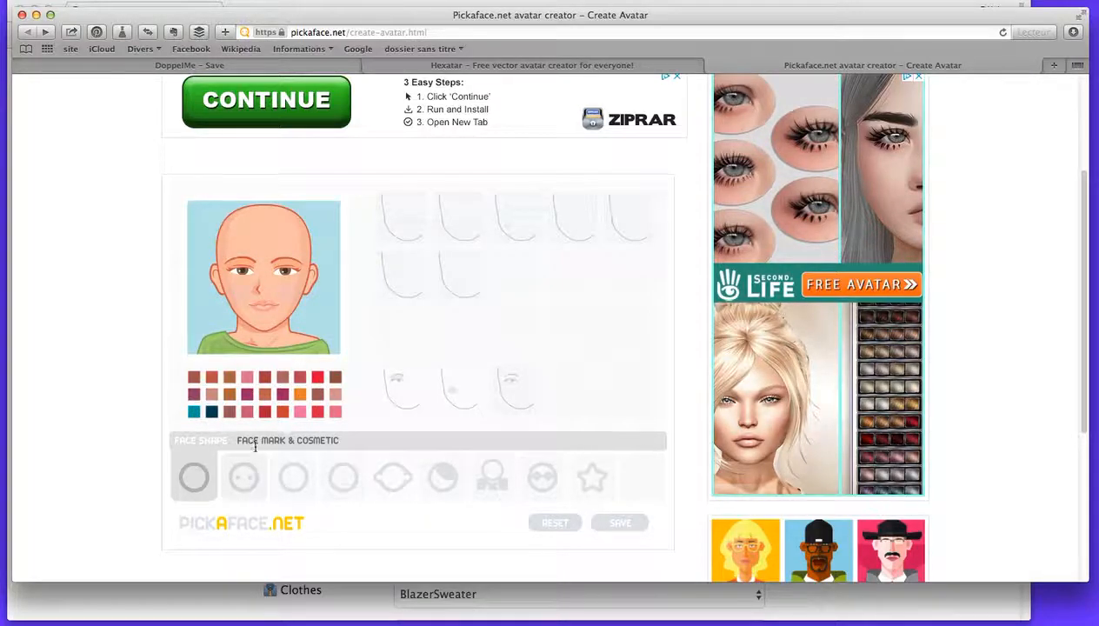
Try several eye shapes, settle on the third in the first row, and colour the eyes grey.
left_click(252, 492)
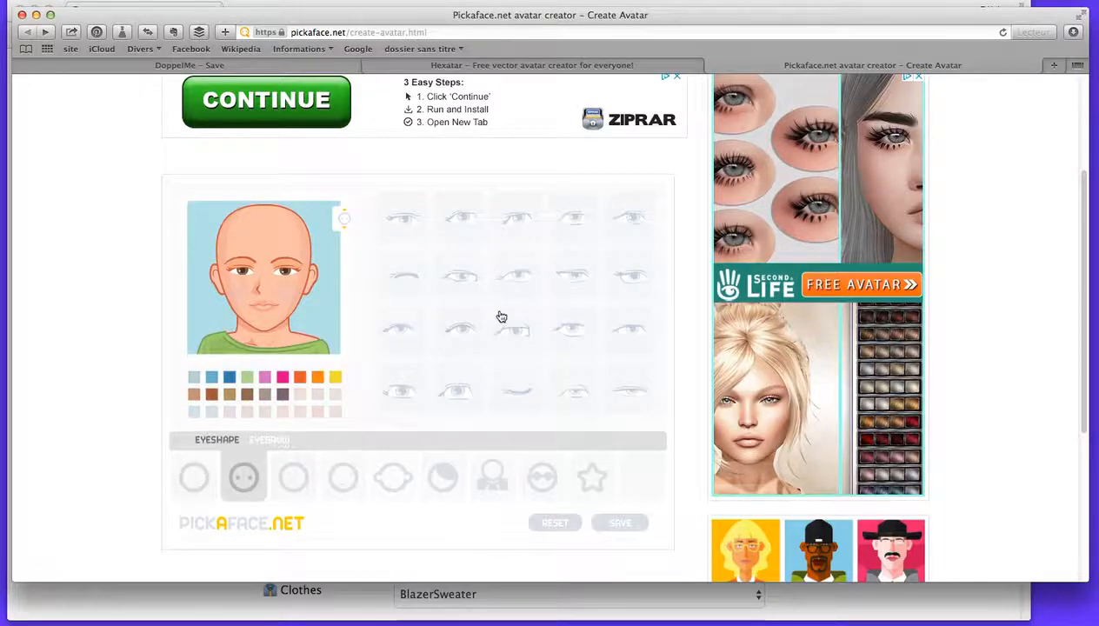
left_click(634, 398)
left_click(577, 339)
left_click(635, 339)
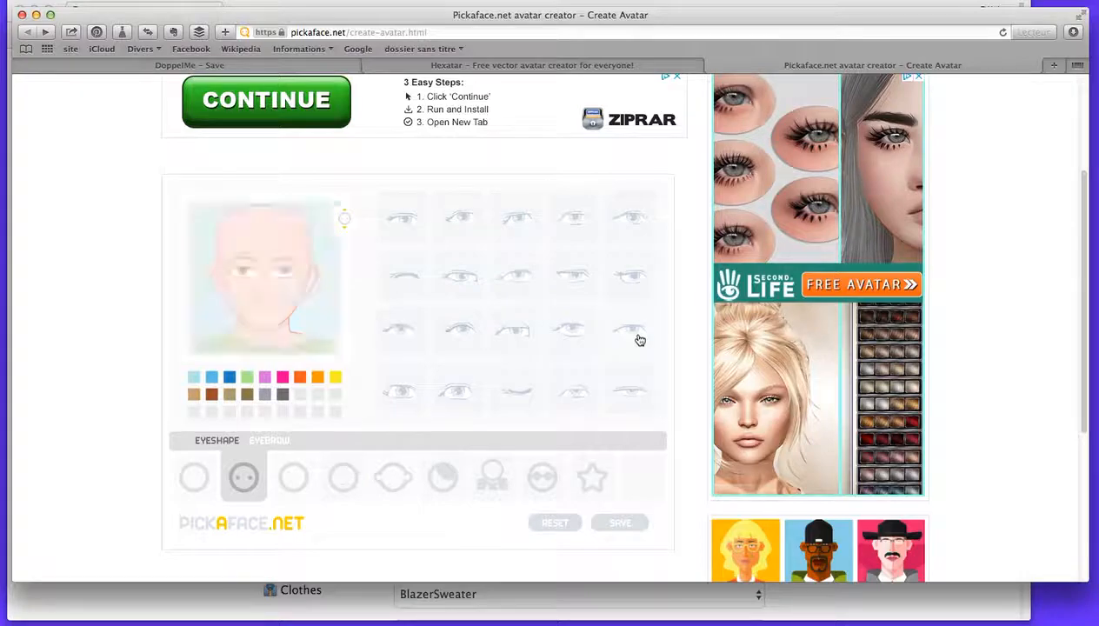
left_click(523, 230)
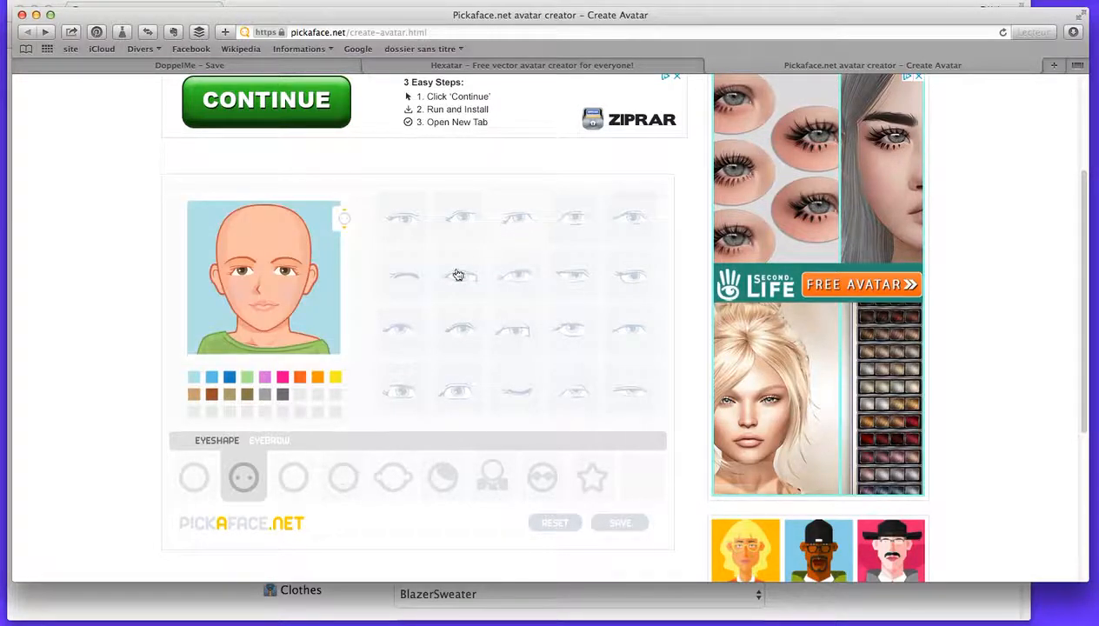
left_click(284, 379)
left_click(265, 397)
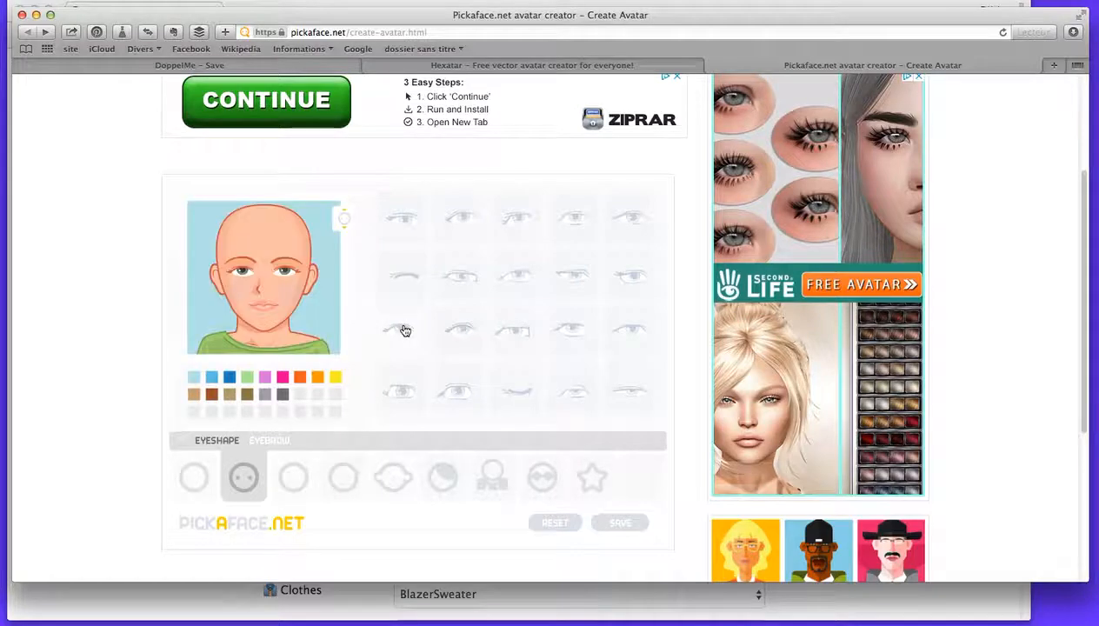
Try several eyebrows on the avatar and settle on the third in the last row.
left_click(295, 481)
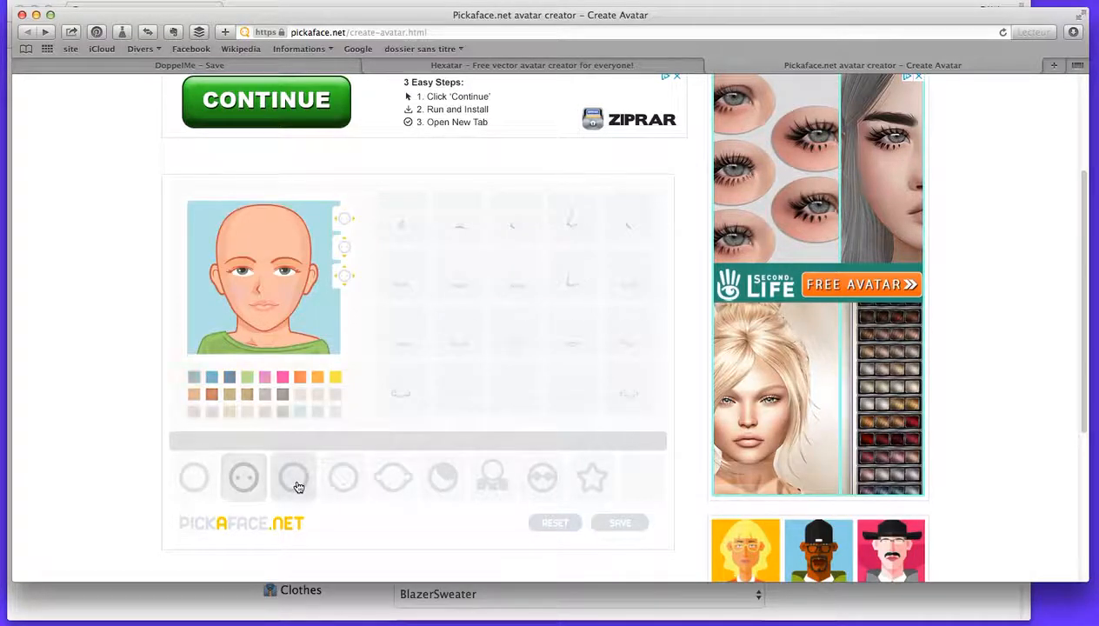
left_click(244, 481)
left_click(260, 440)
left_click(414, 280)
left_click(451, 390)
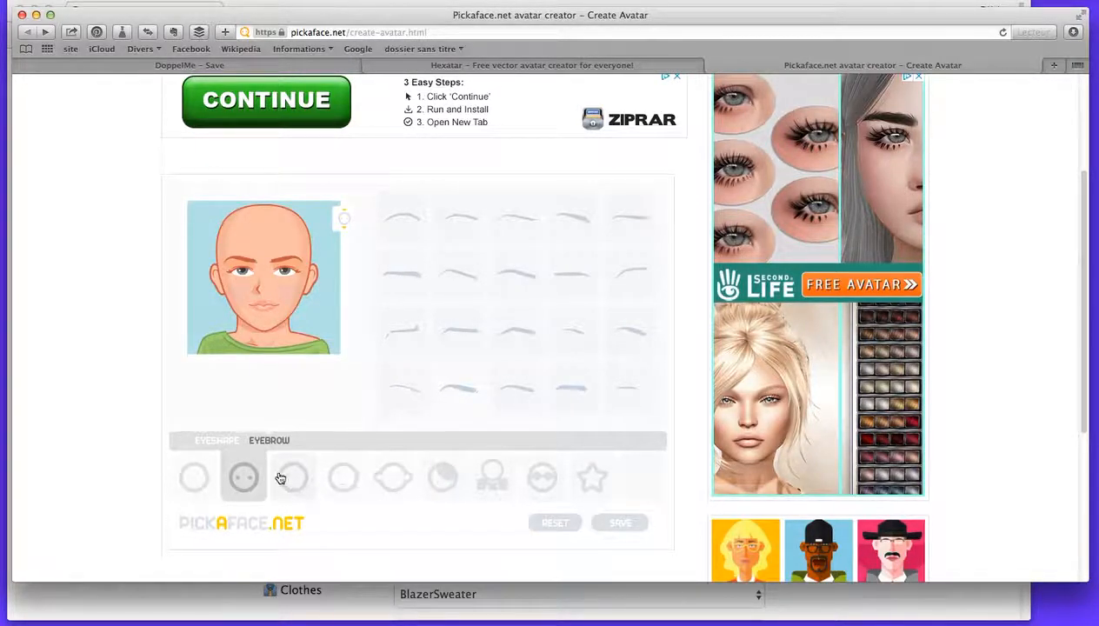
left_click(515, 389)
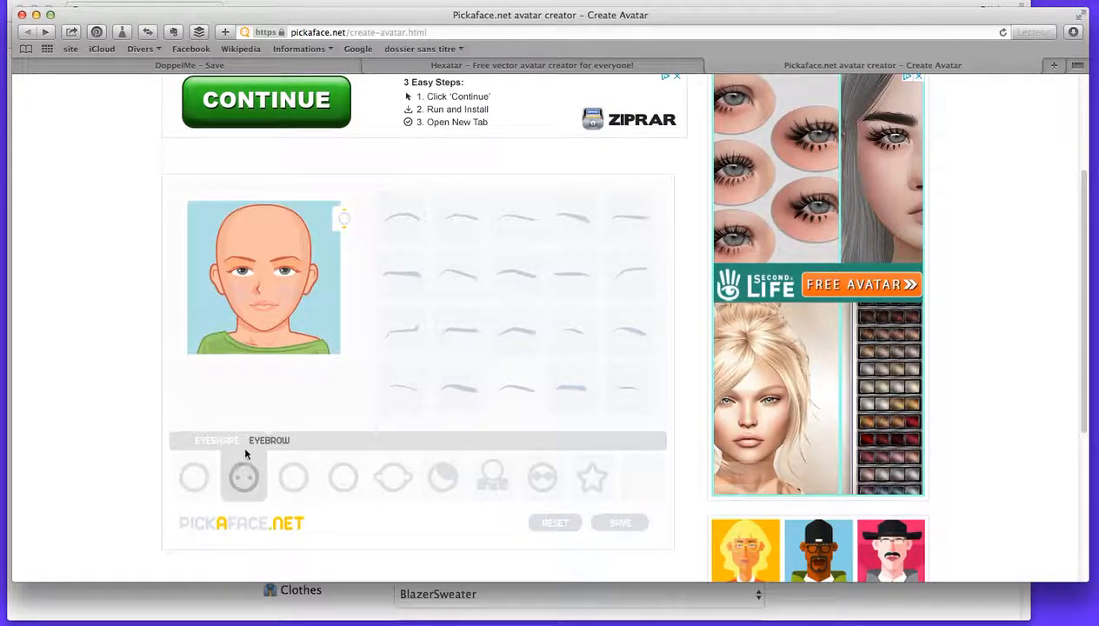
Try the first nose in the second row and colour the avatar's lips orange.
left_click(295, 480)
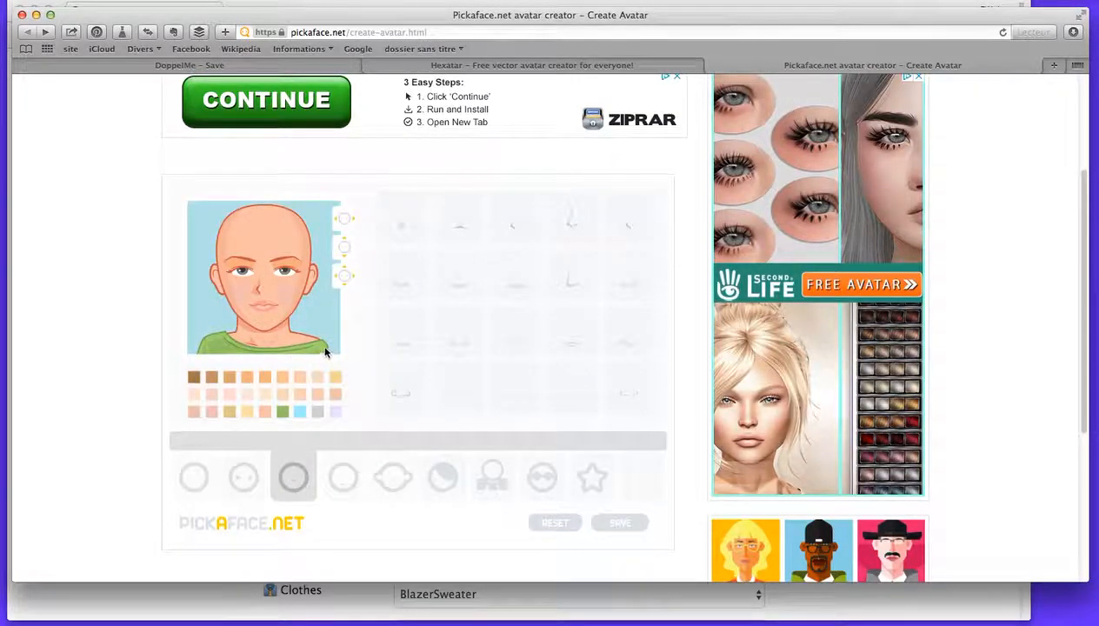
left_click(406, 285)
left_click(344, 484)
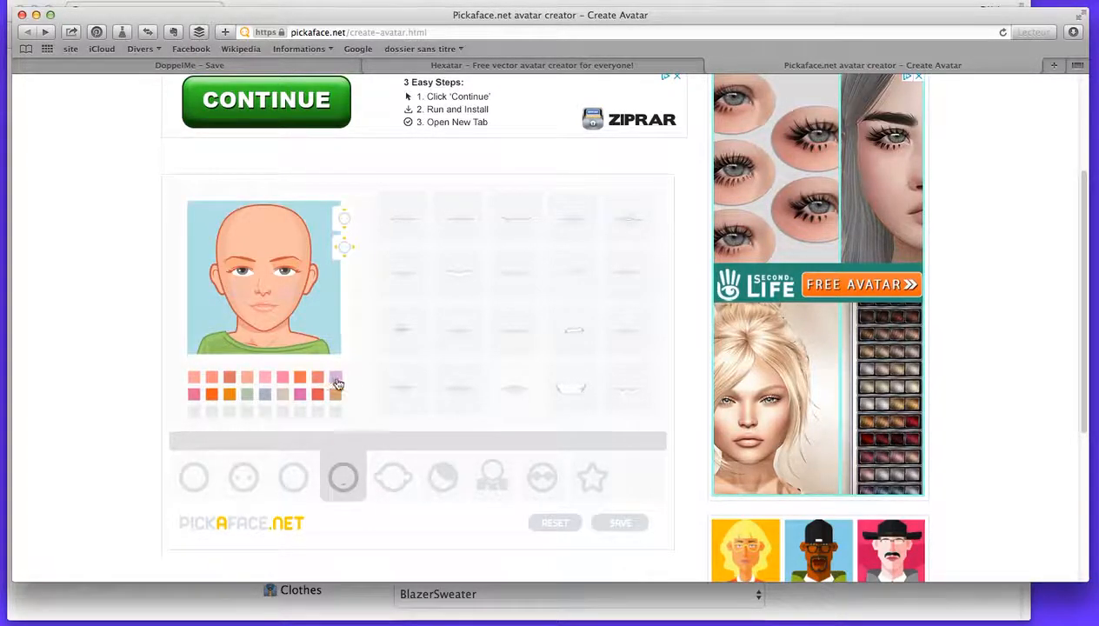
left_click(193, 398)
Try the second ear shape, then several long hairstyles, settling on the wavy second one in the first row.
left_click(396, 482)
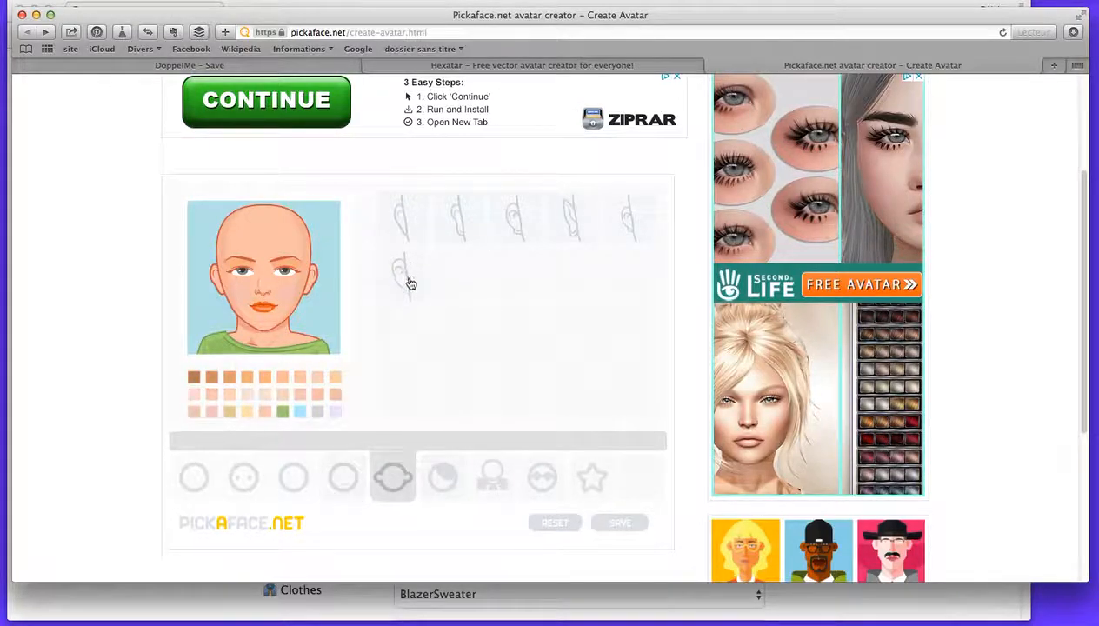
left_click(465, 236)
left_click(442, 481)
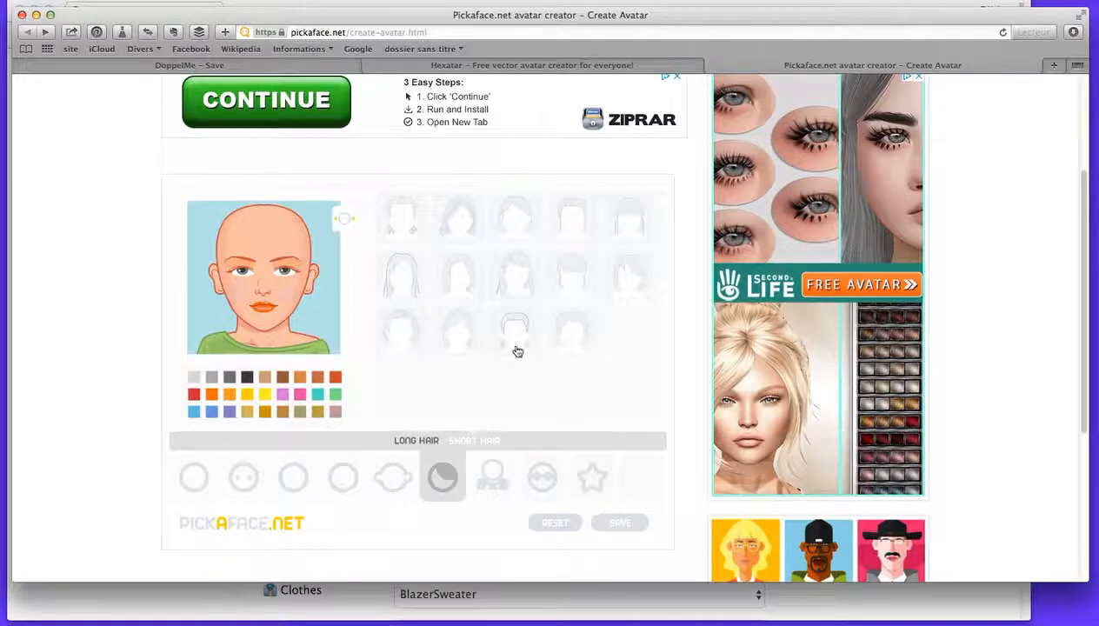
left_click(620, 285)
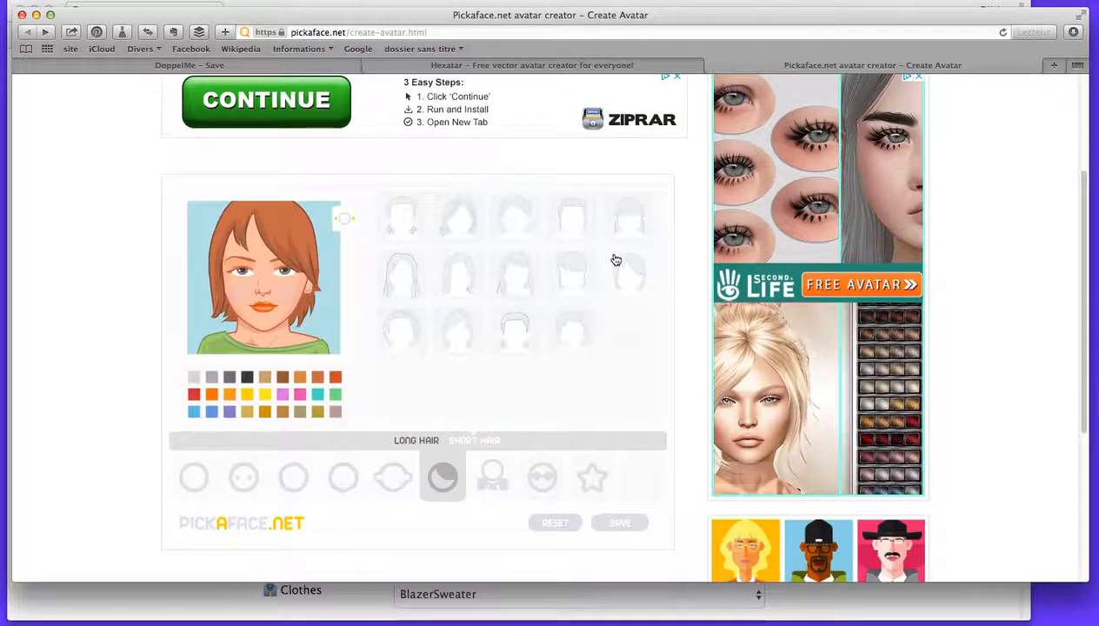
left_click(628, 231)
left_click(593, 223)
left_click(528, 233)
left_click(466, 224)
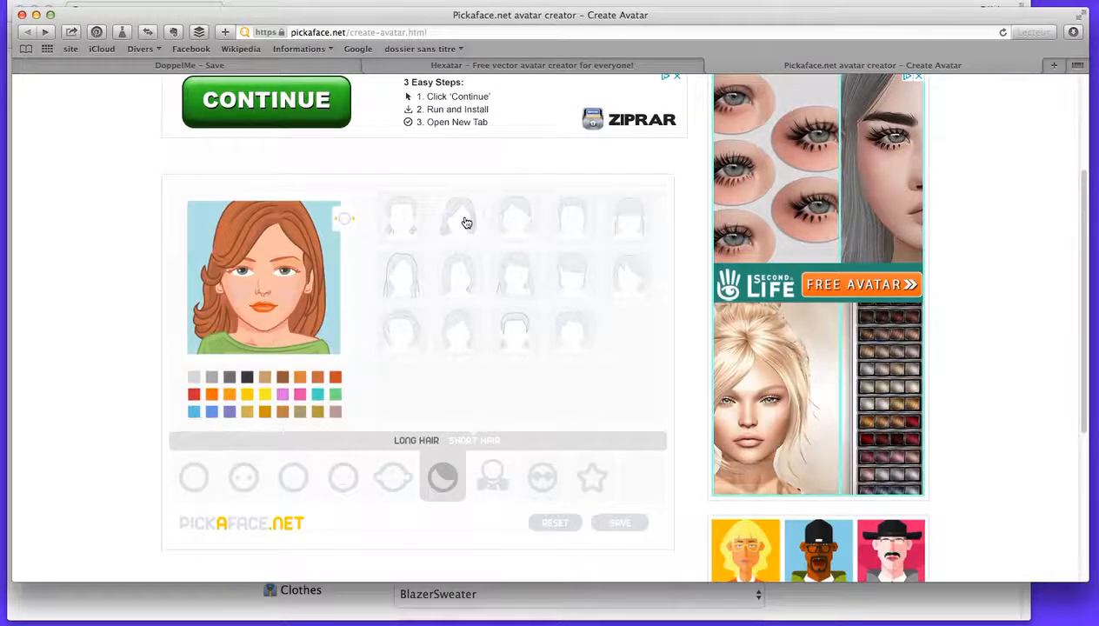
Colour the hair turquoise, try other long hairstyles with it and return to the second one in the first row.
left_click(318, 396)
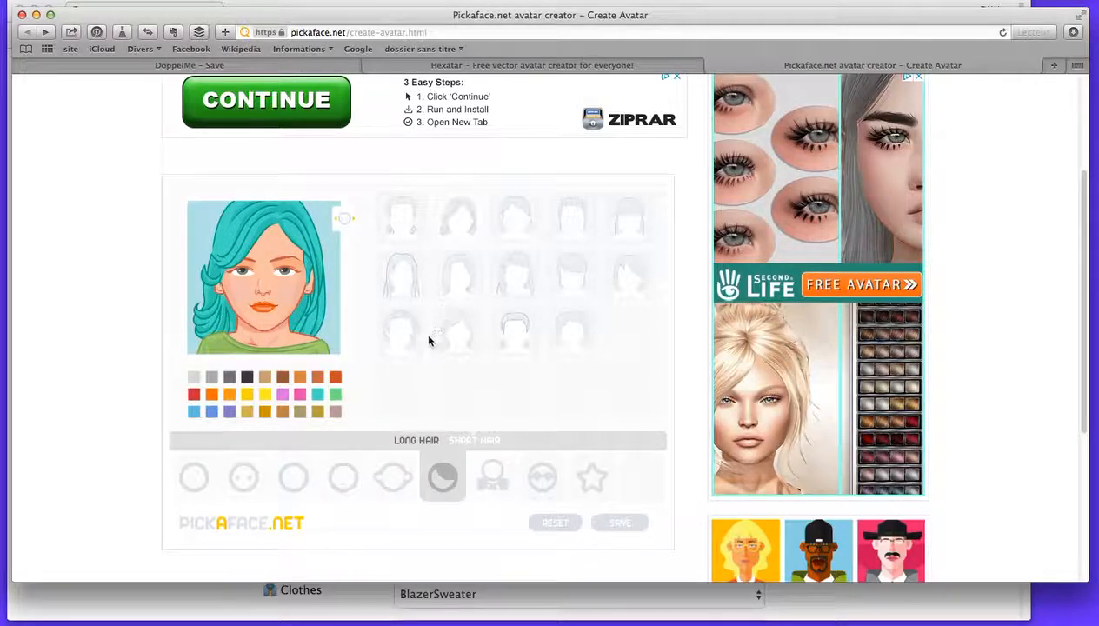
left_click(461, 345)
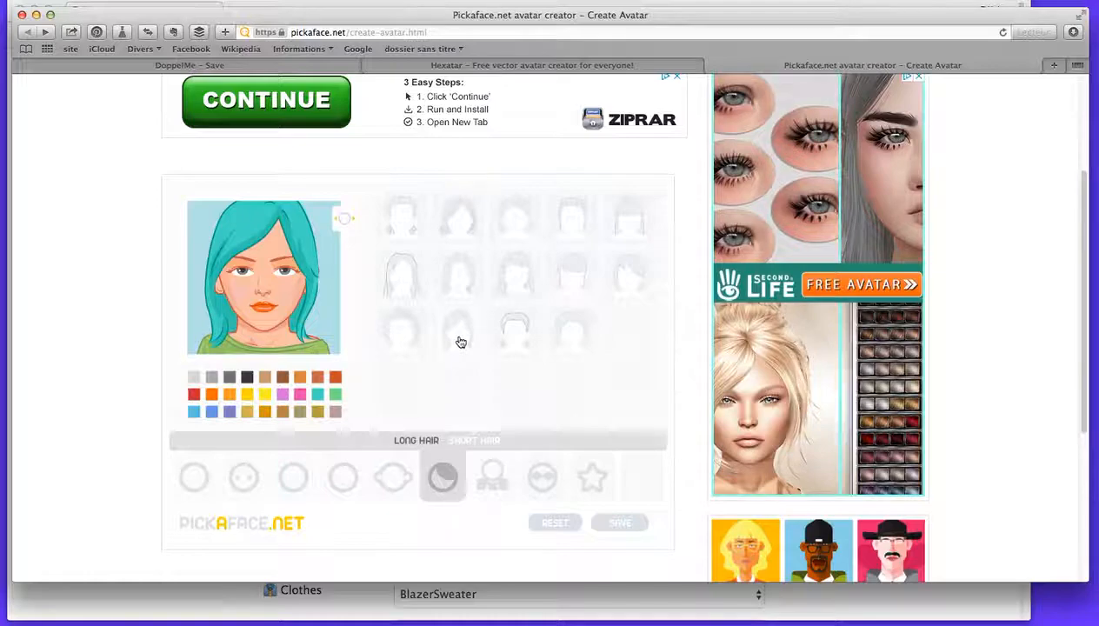
left_click(504, 279)
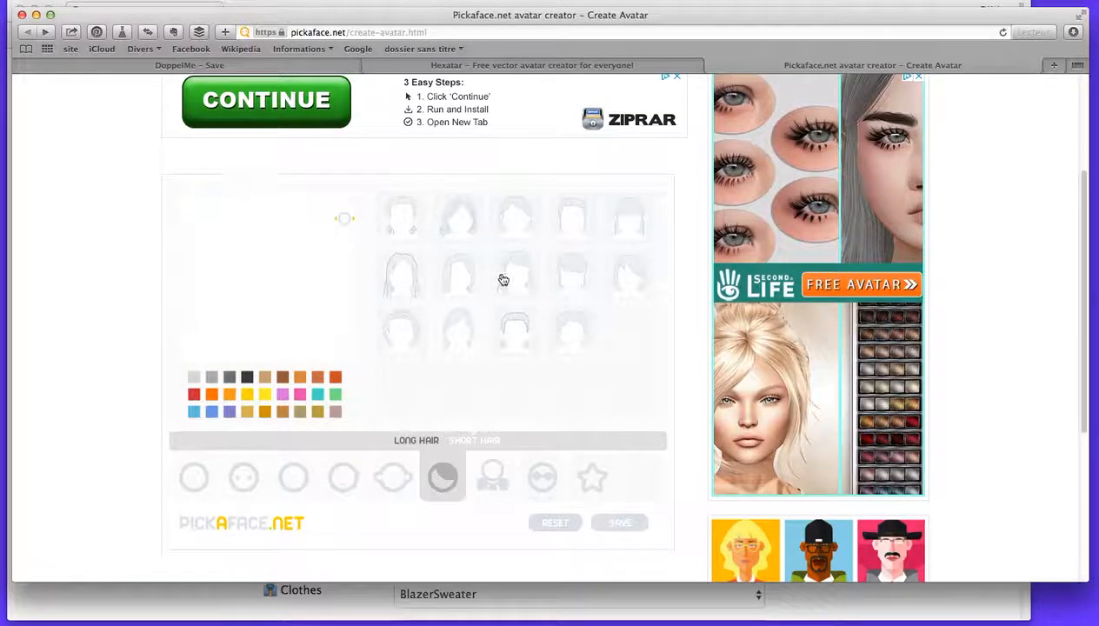
left_click(398, 283)
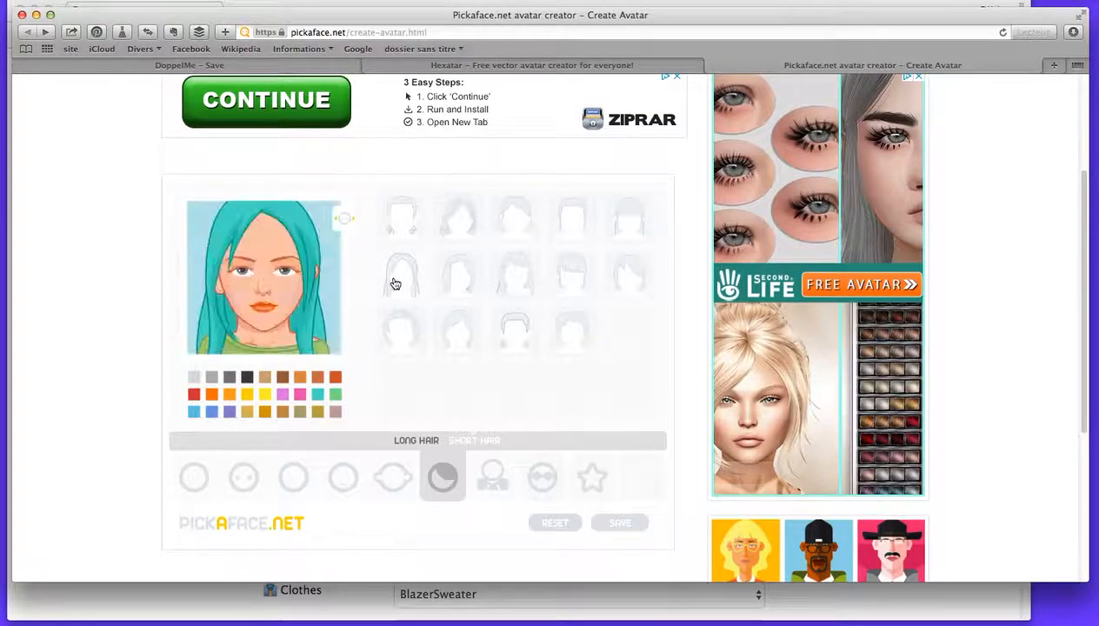
left_click(627, 279)
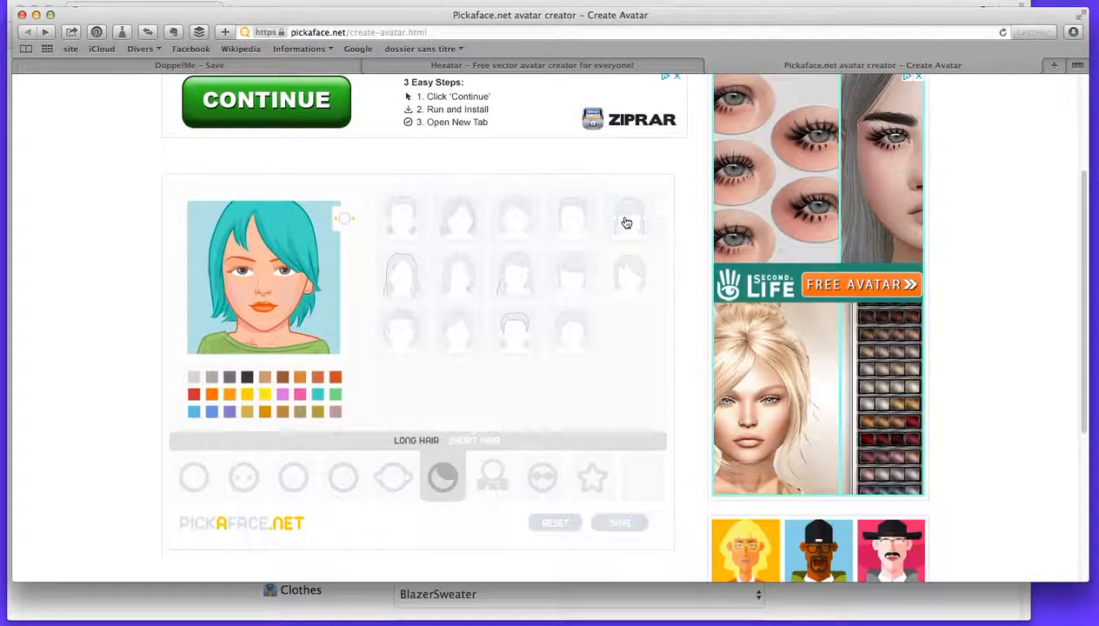
left_click(465, 226)
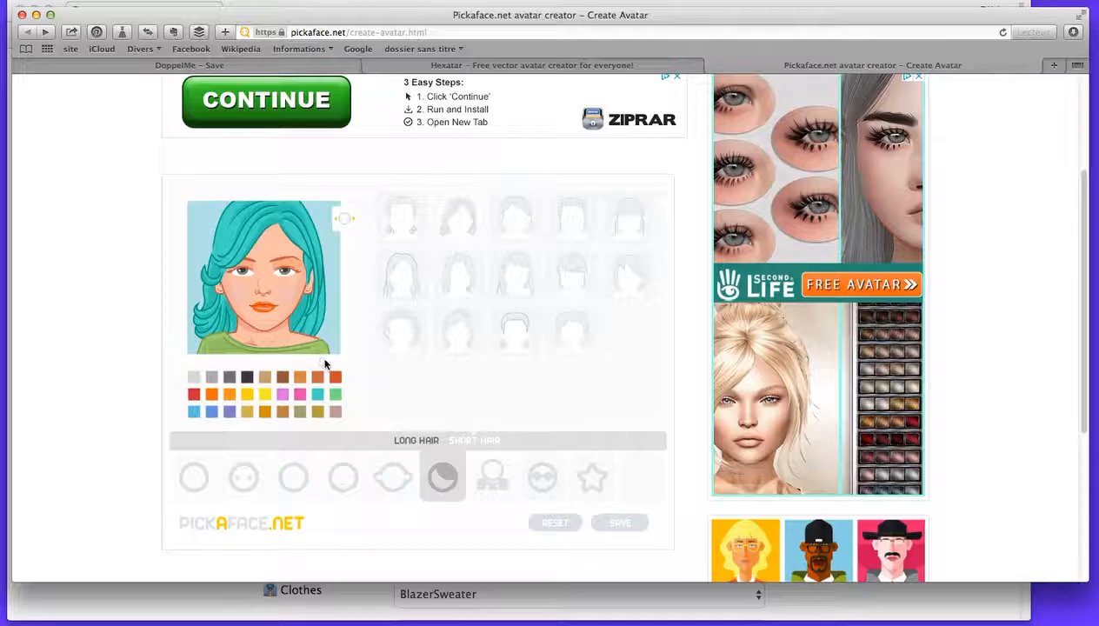
Try the short hairstyles and settle on the third one in the third row.
right_click(478, 437)
left_click(480, 439)
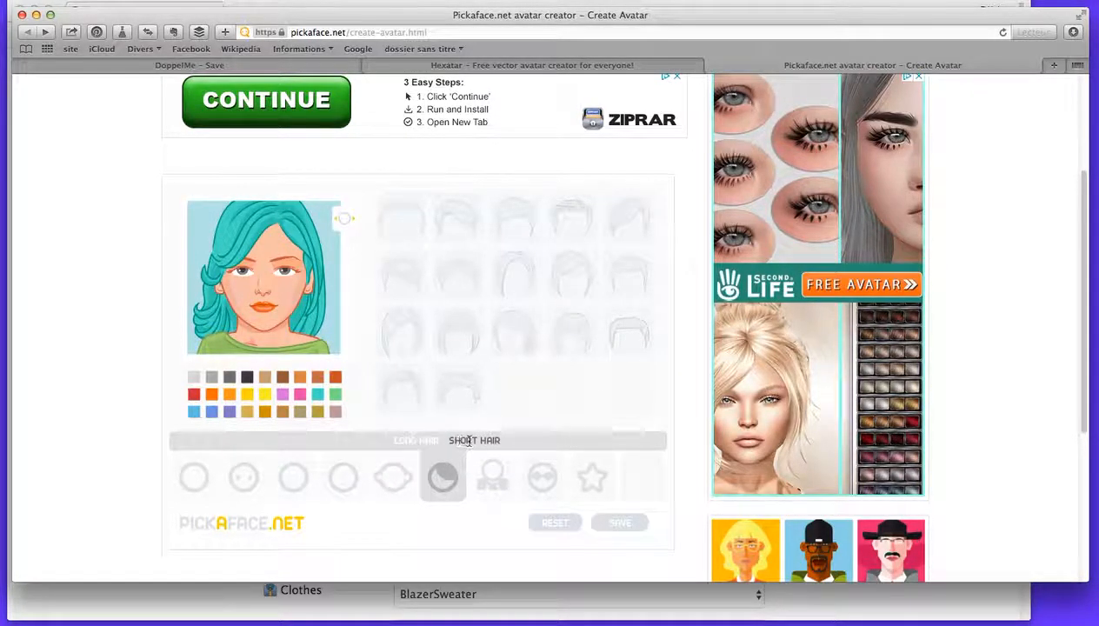
left_click(405, 337)
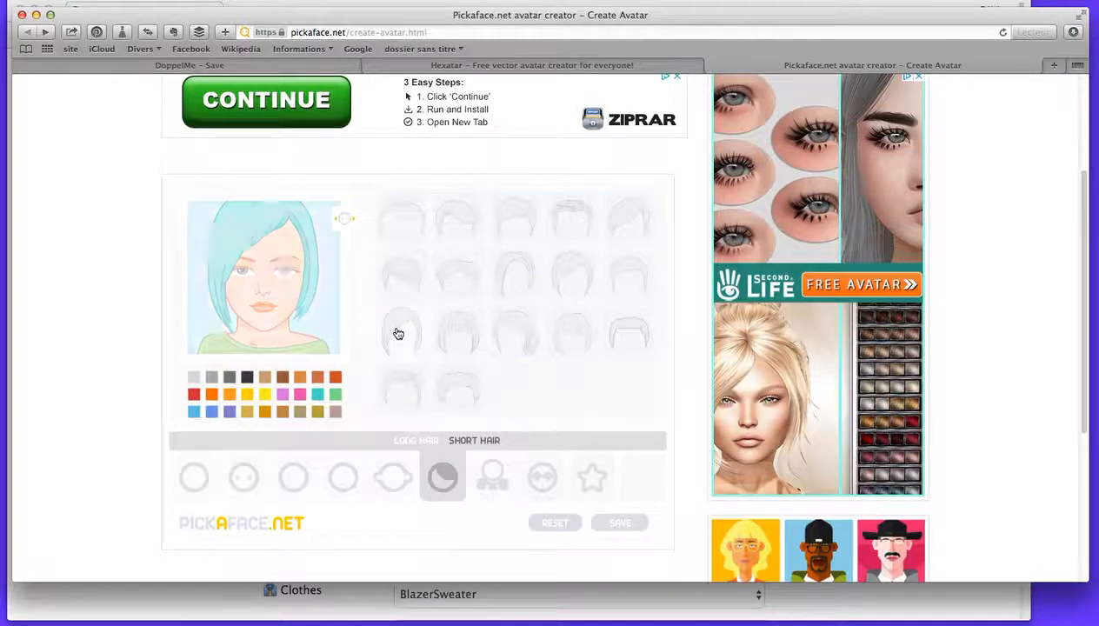
left_click(511, 335)
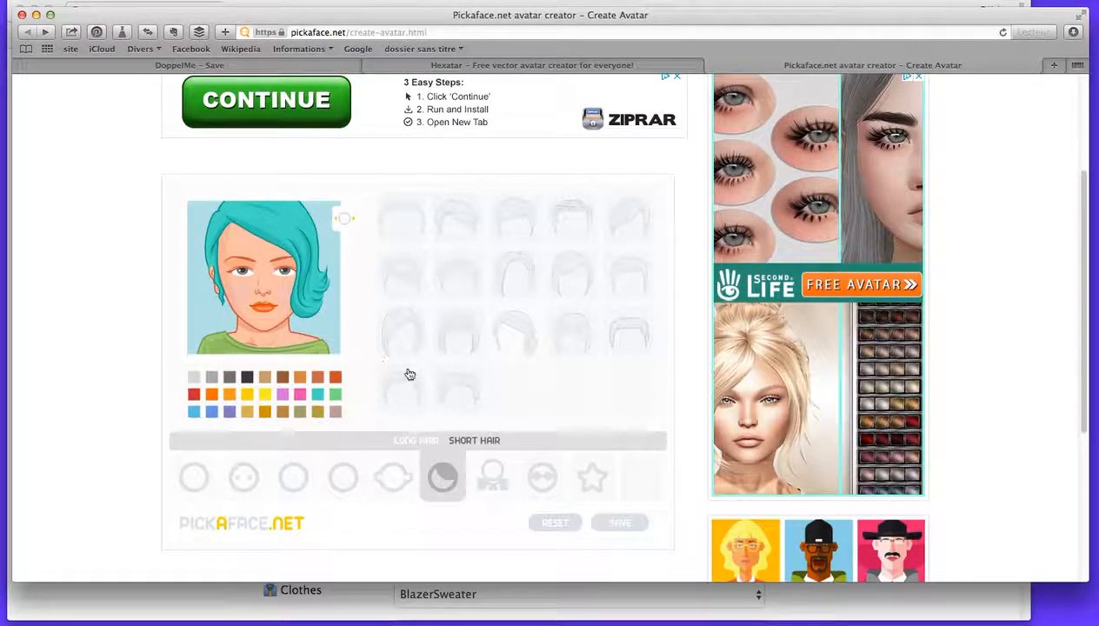
Look through the avatar's unisex clothes, clothing accessories and female clothes.
left_click(492, 478)
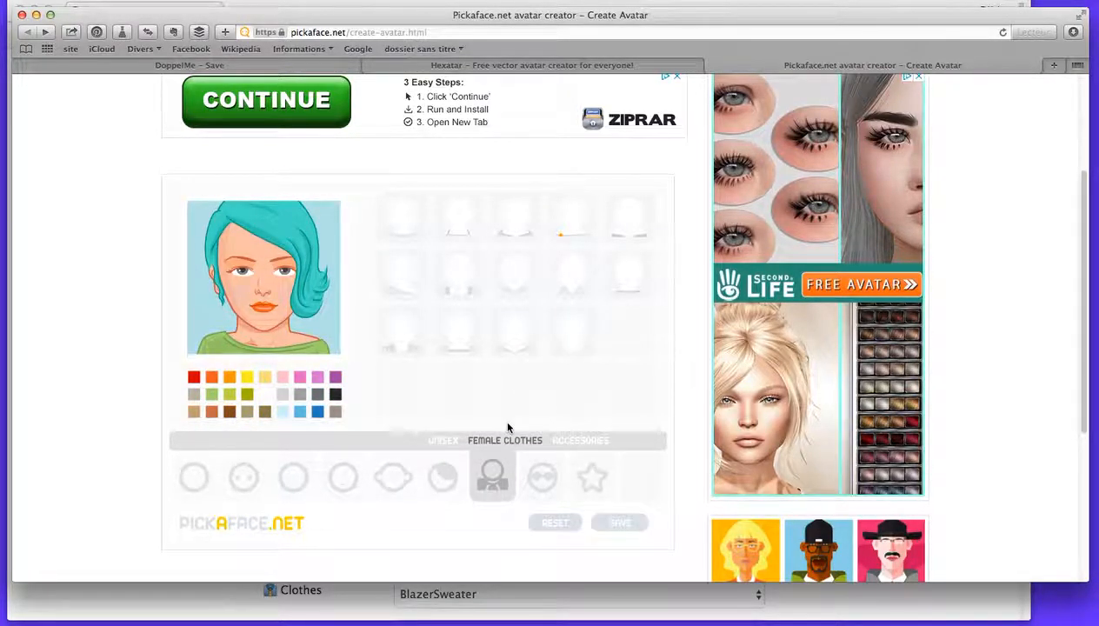
left_click(443, 441)
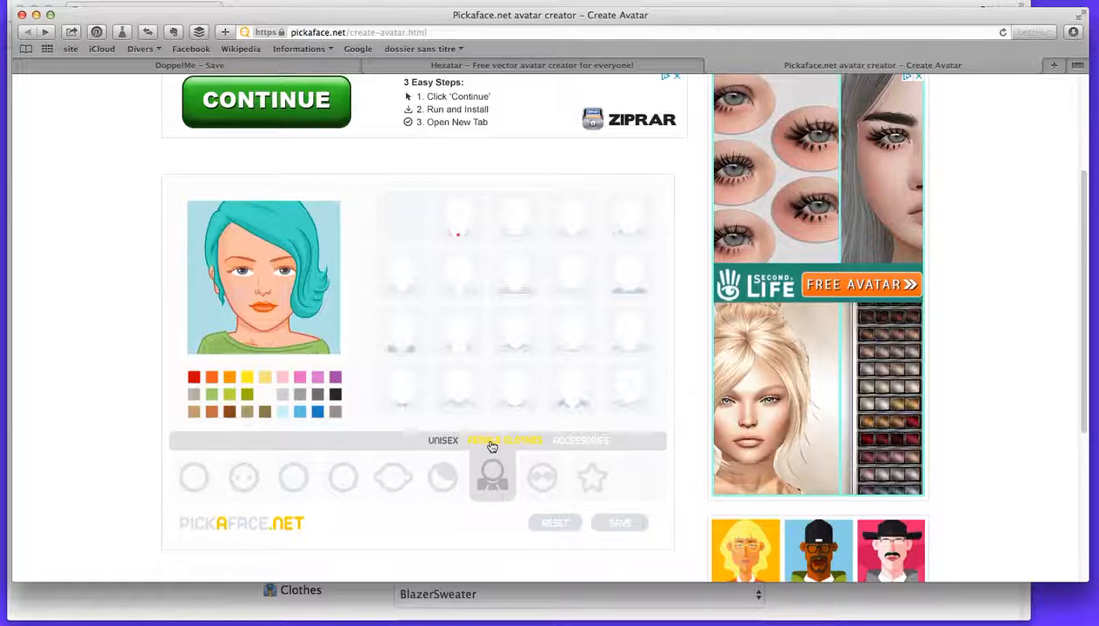
left_click(588, 442)
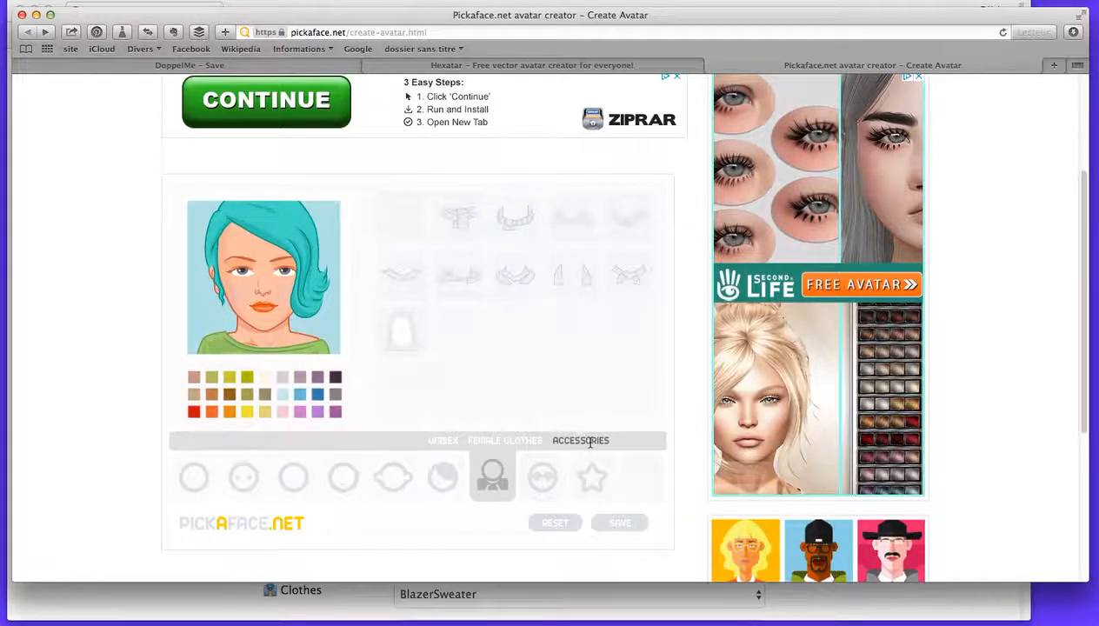
left_click(506, 441)
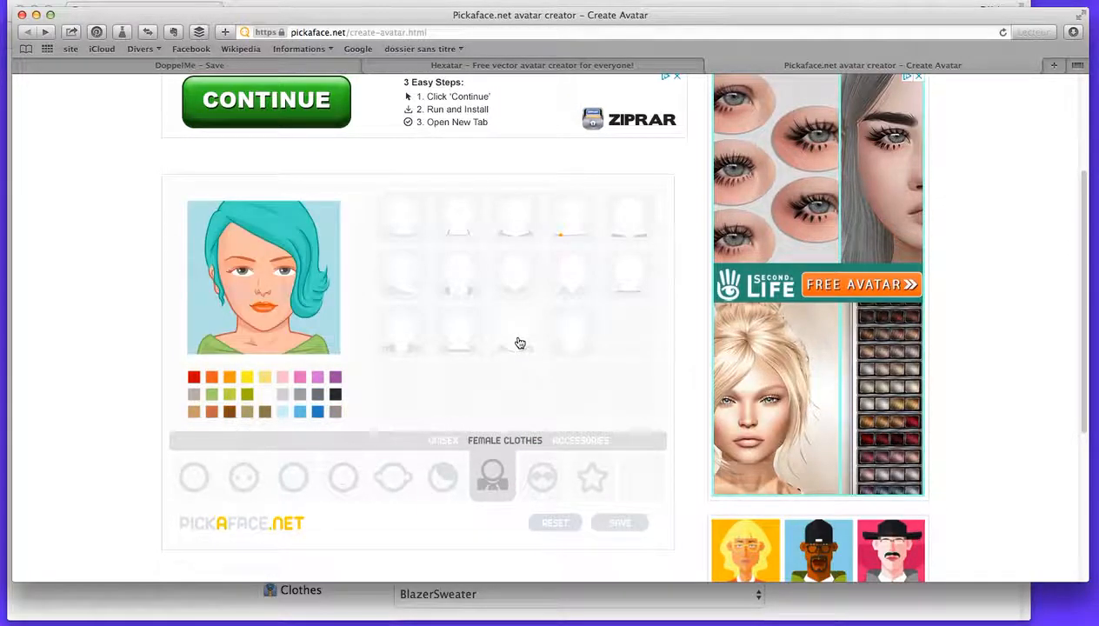
Try several unisex tops on the avatar and settle on the third one in the last row.
left_click(442, 441)
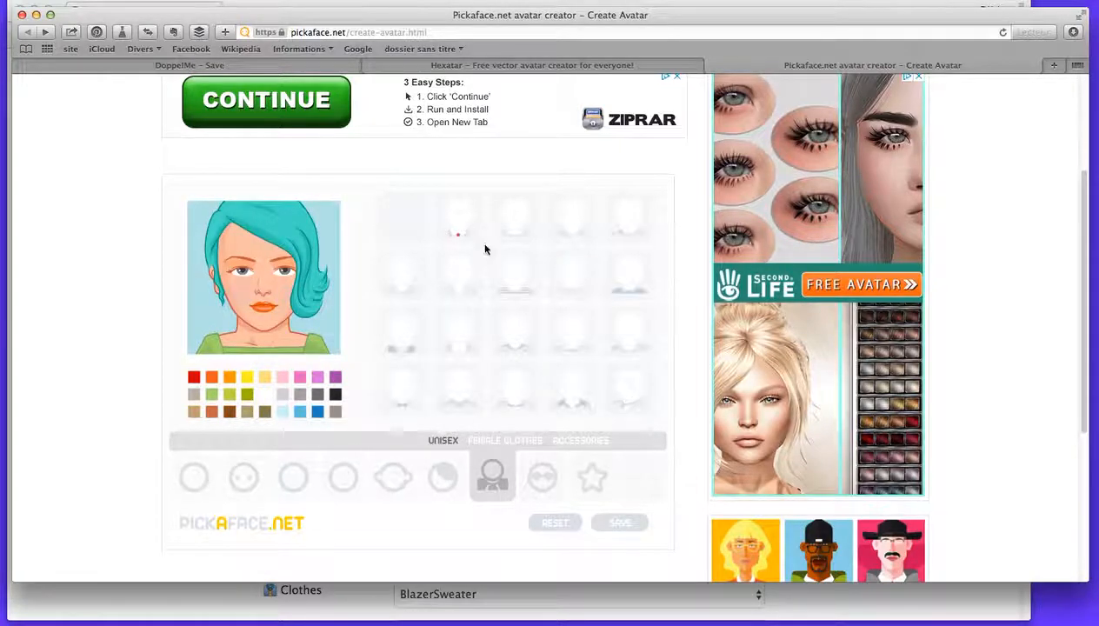
left_click(461, 228)
left_click(515, 288)
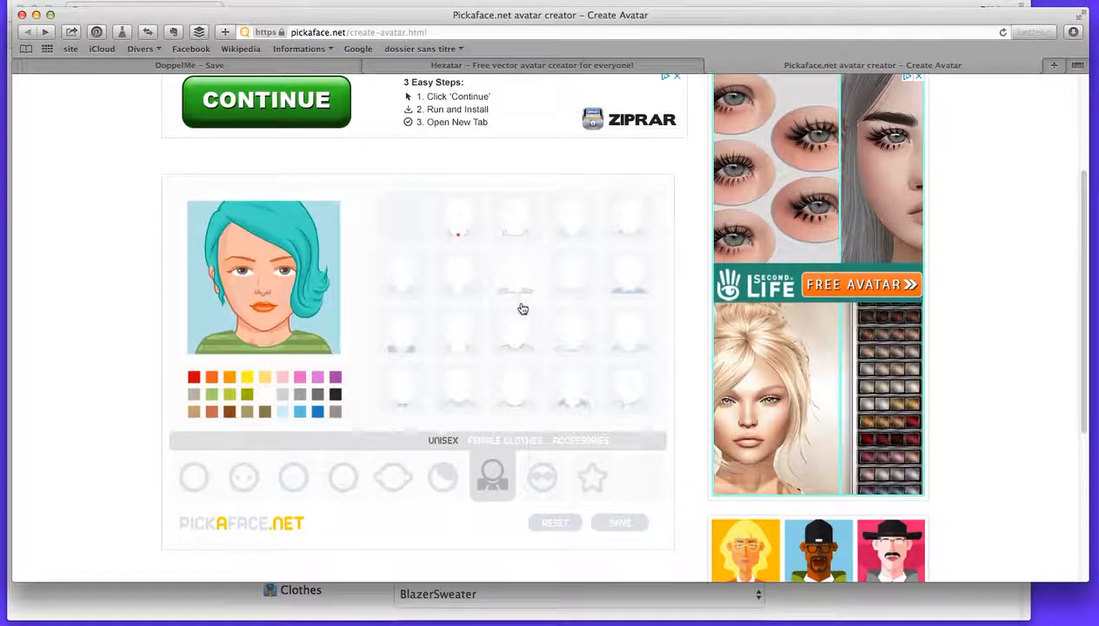
left_click(458, 294)
left_click(503, 399)
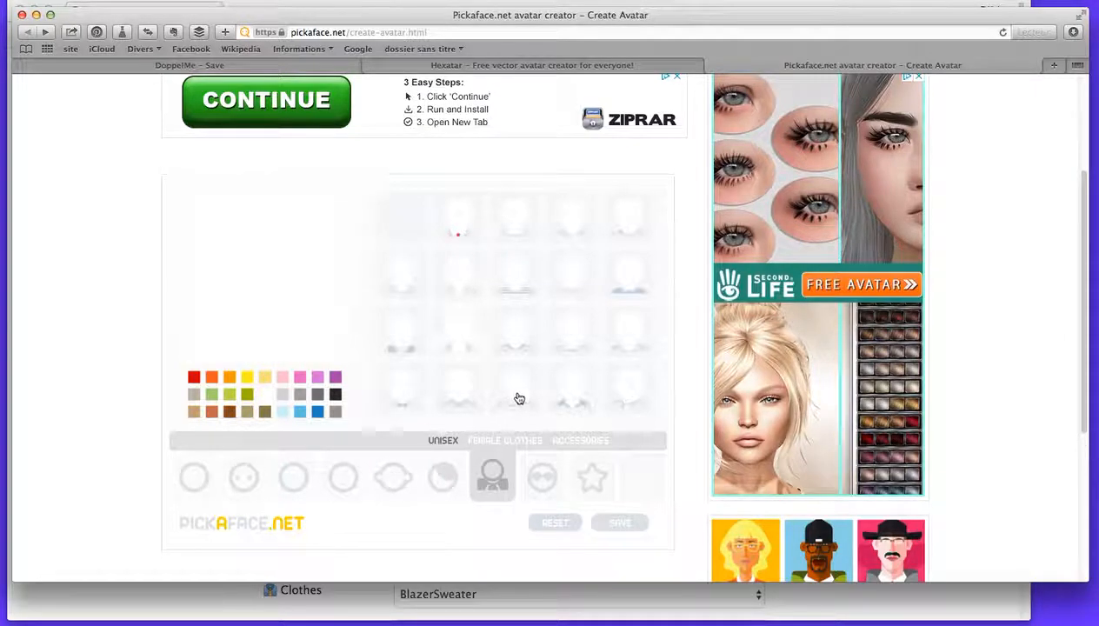
Try several clothing accessories, including the headscarf, and settle on the dotted neck scarf, fifth in the first row.
left_click(567, 446)
left_click(520, 278)
left_click(402, 275)
left_click(458, 286)
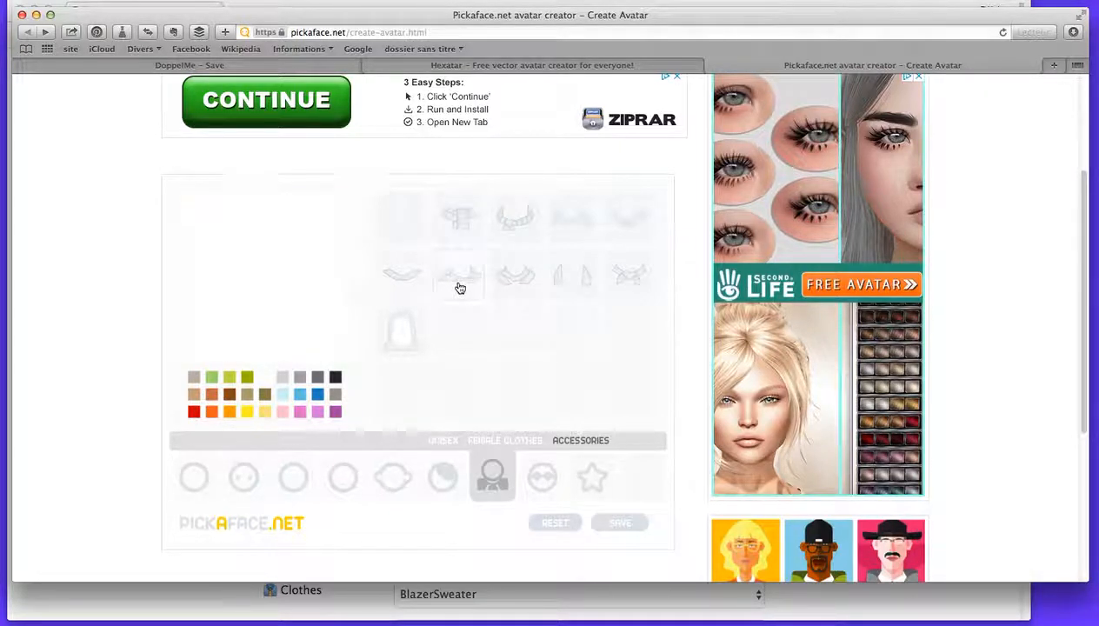
left_click(398, 343)
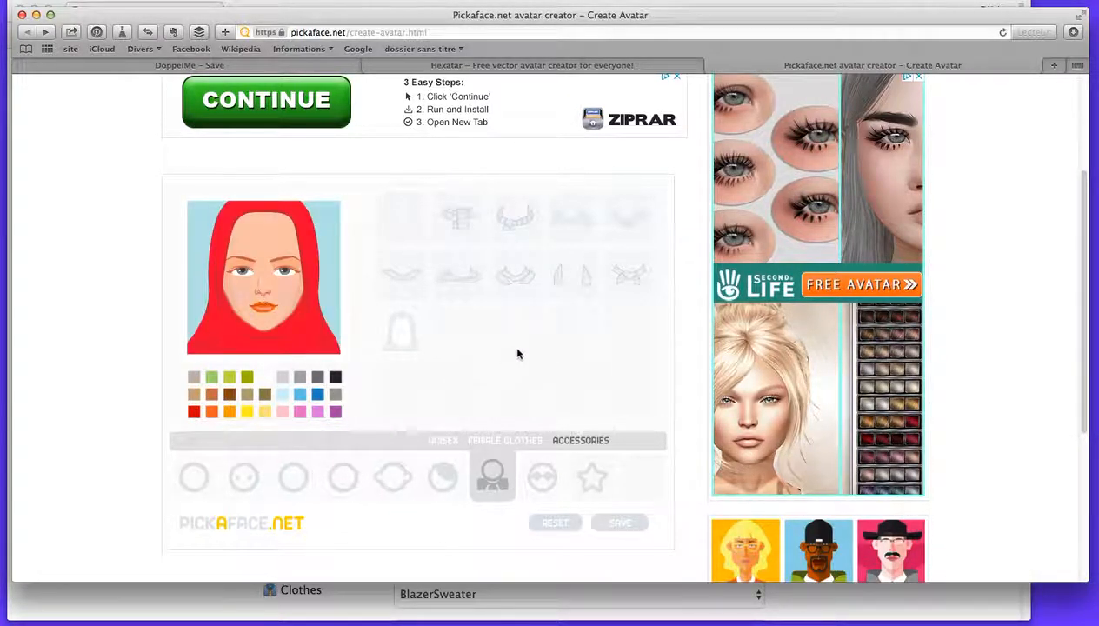
left_click(635, 279)
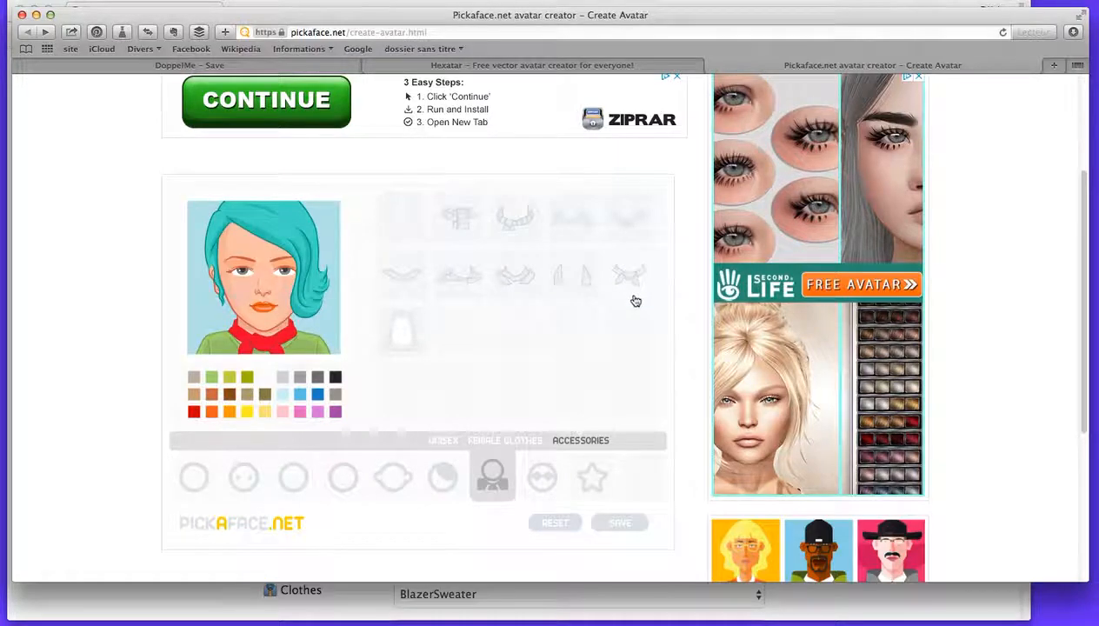
left_click(636, 217)
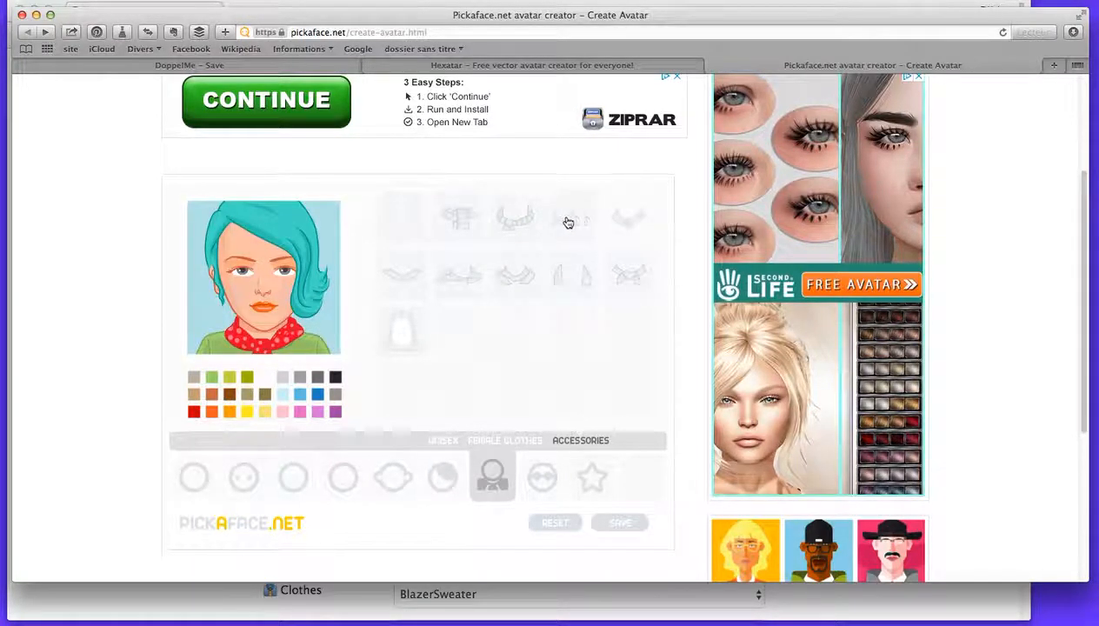
Try pink and green on the dotted neck scarf and settle on tan.
left_click(298, 414)
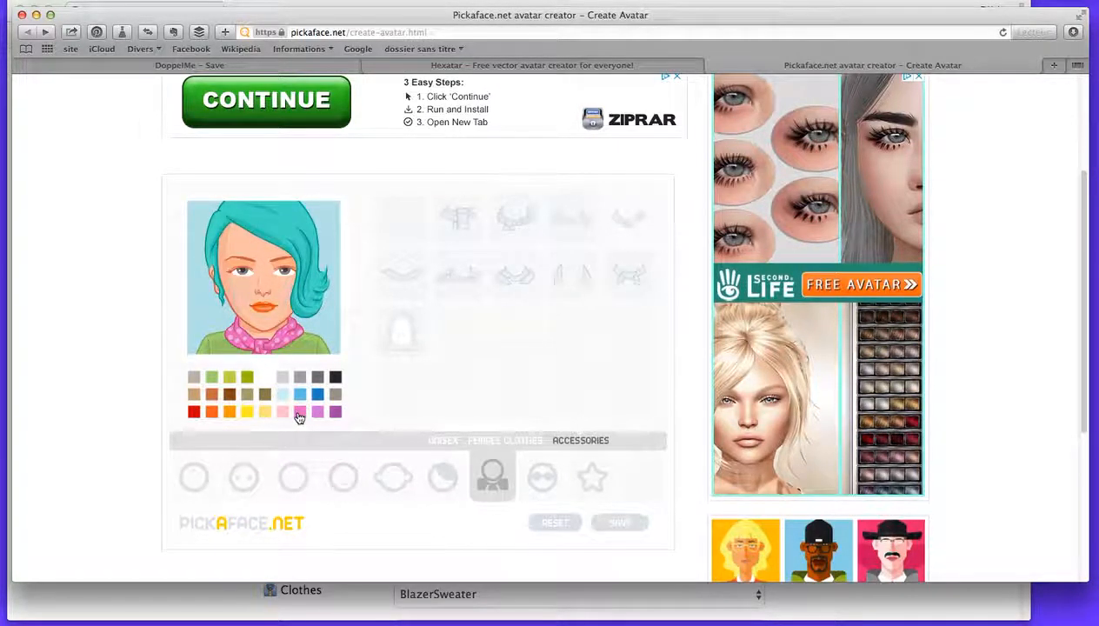
left_click(211, 379)
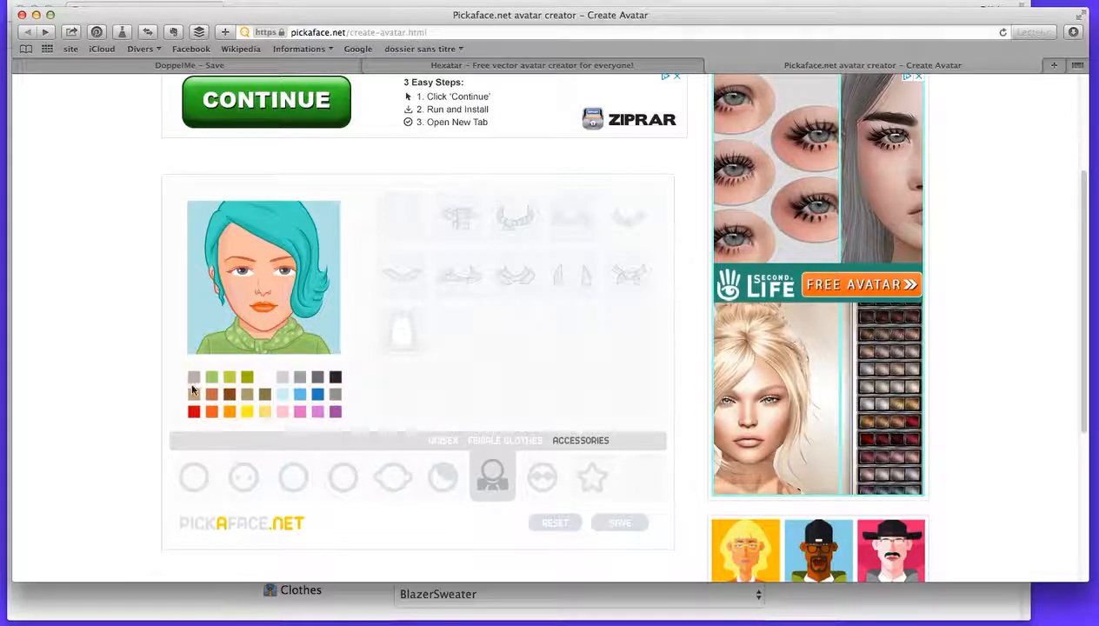
left_click(201, 394)
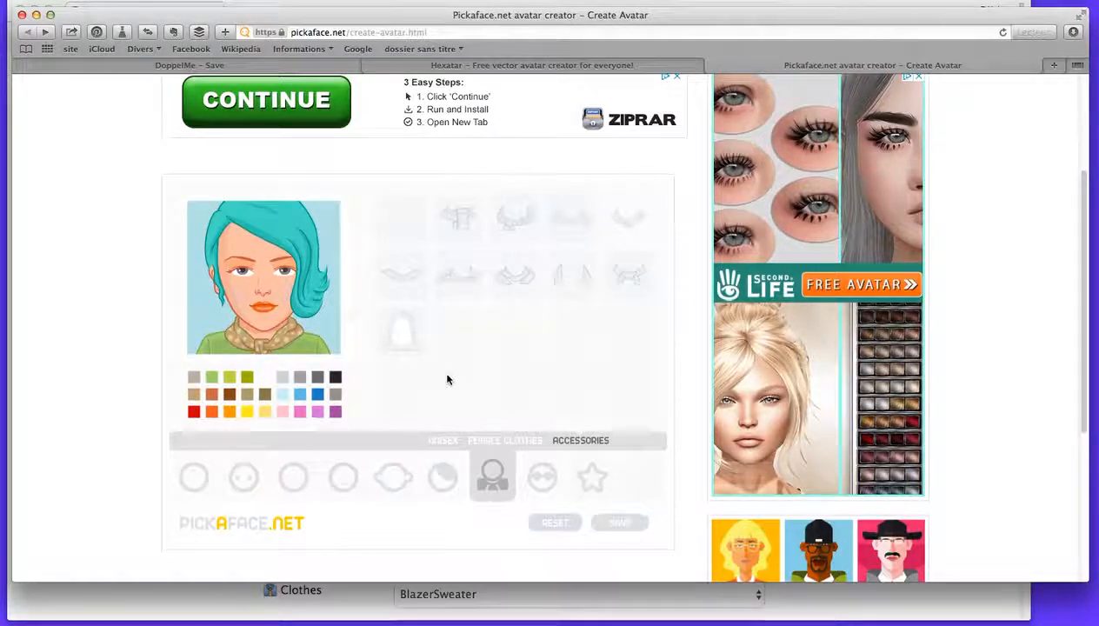
Look through the eyeglasses, then try the white earphones gadget on the avatar and take it off again.
left_click(545, 478)
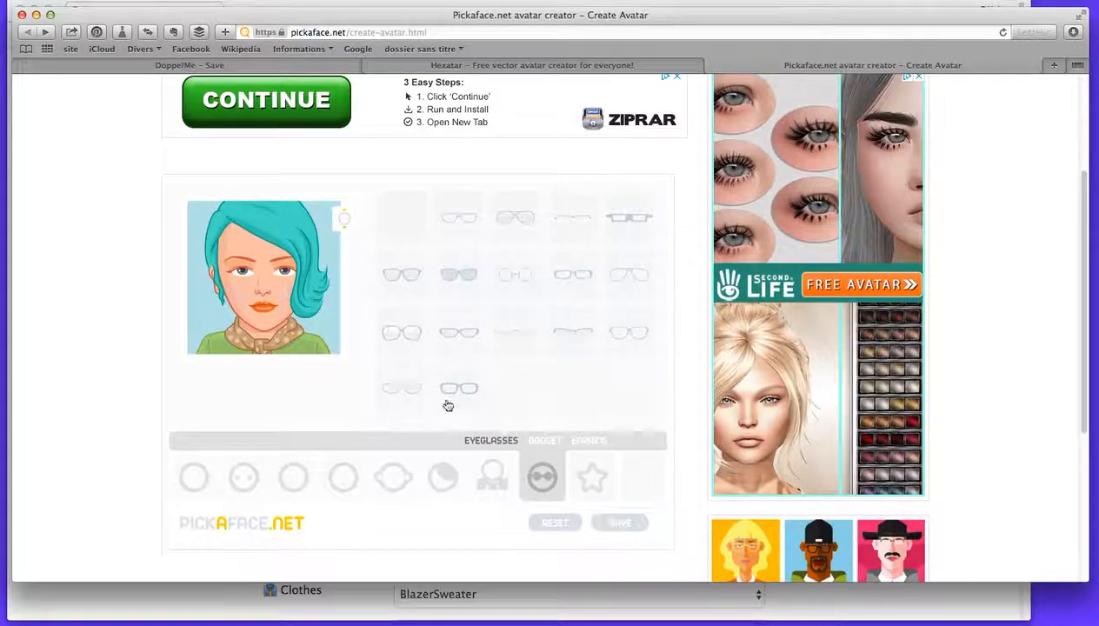
left_click(544, 440)
left_click(461, 235)
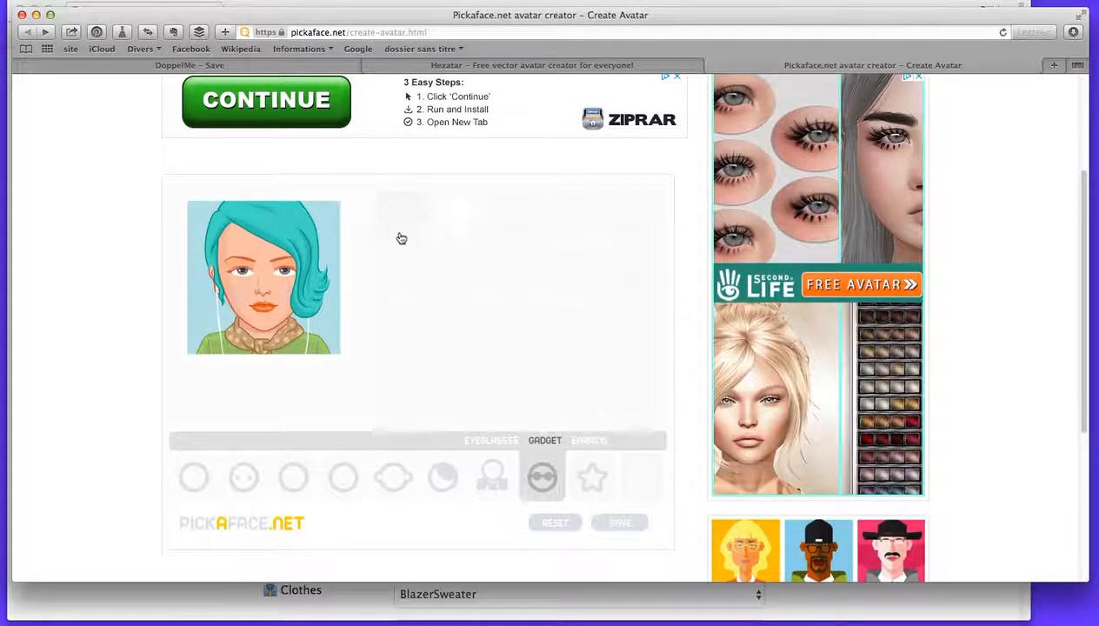
left_click(446, 229)
Try different earrings on the avatar and settle on a blue one.
left_click(587, 440)
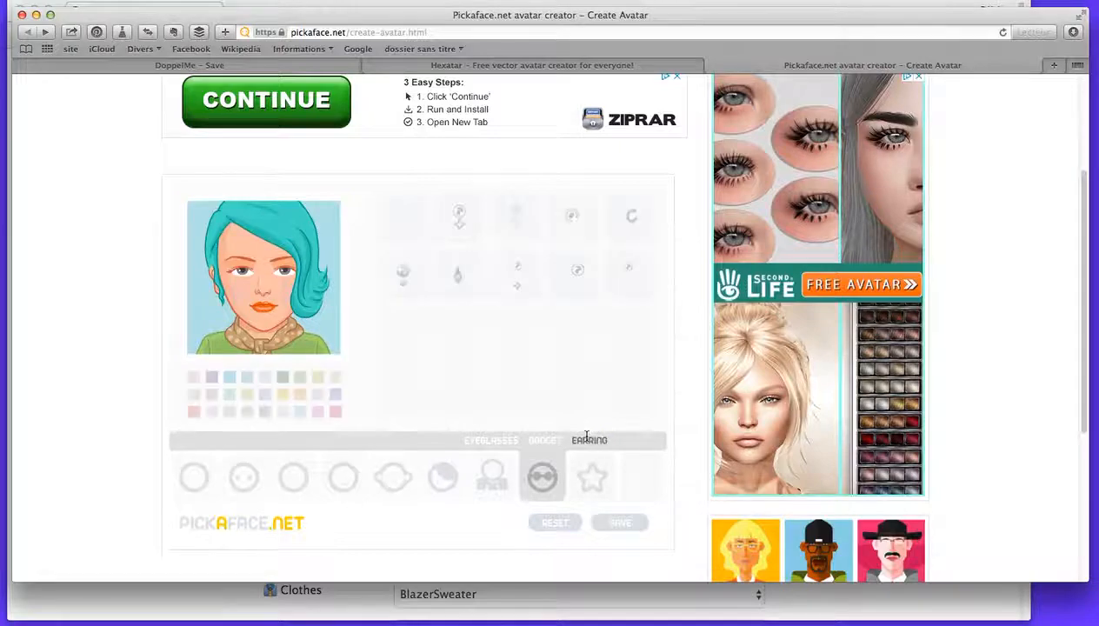
left_click(404, 276)
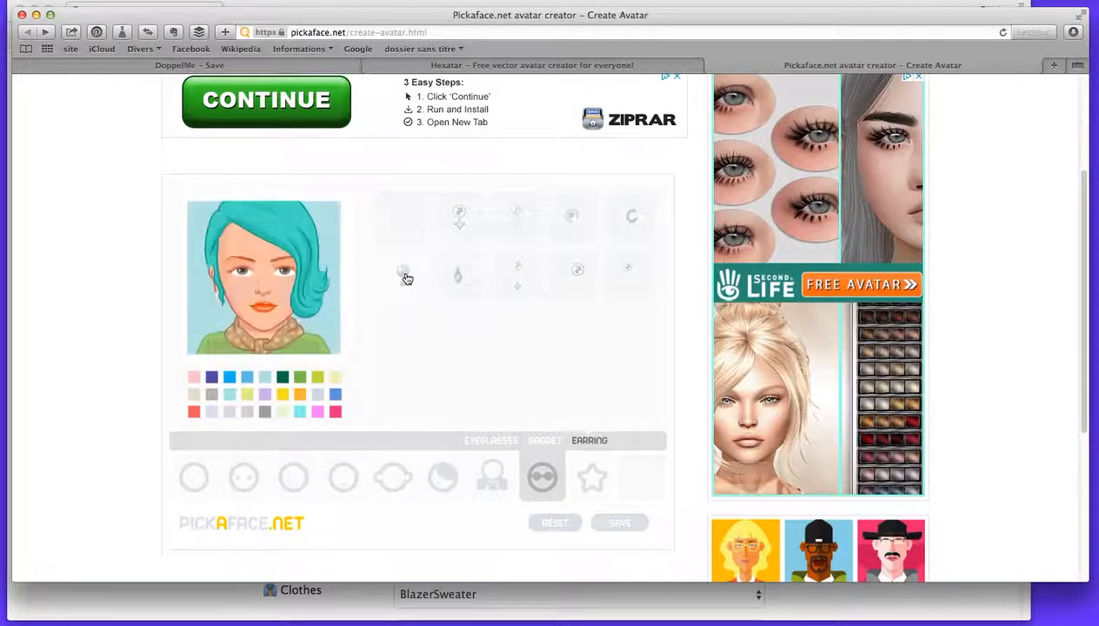
left_click(623, 225)
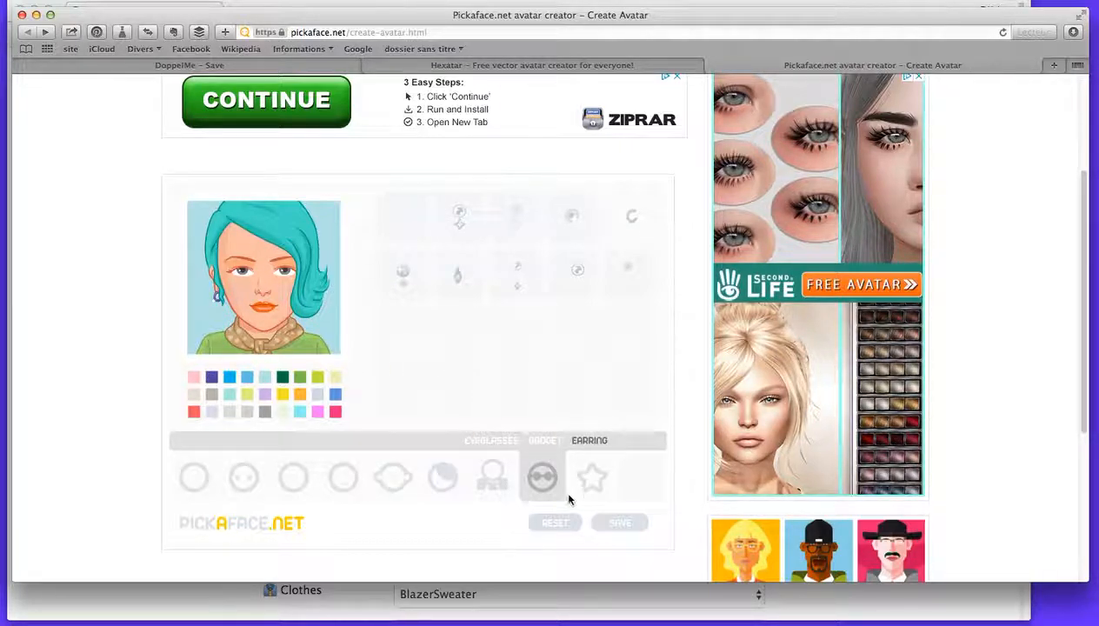
Try several background patterns behind the avatar and settle on the vertically striped wallpaper, fifth in the row.
left_click(594, 480)
left_click(583, 221)
left_click(465, 226)
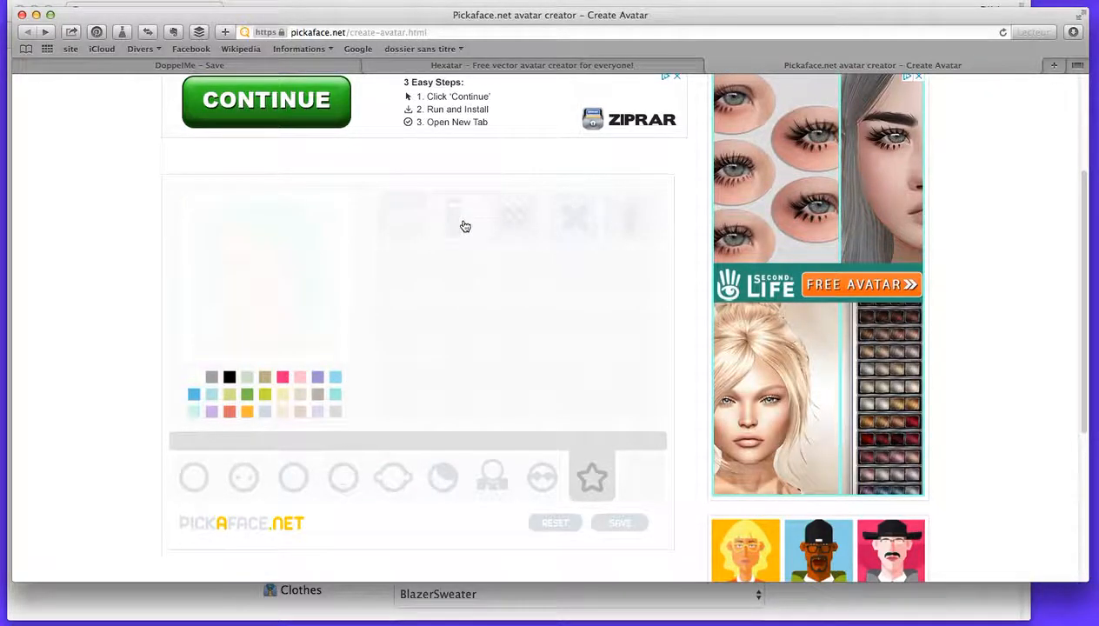
left_click(514, 238)
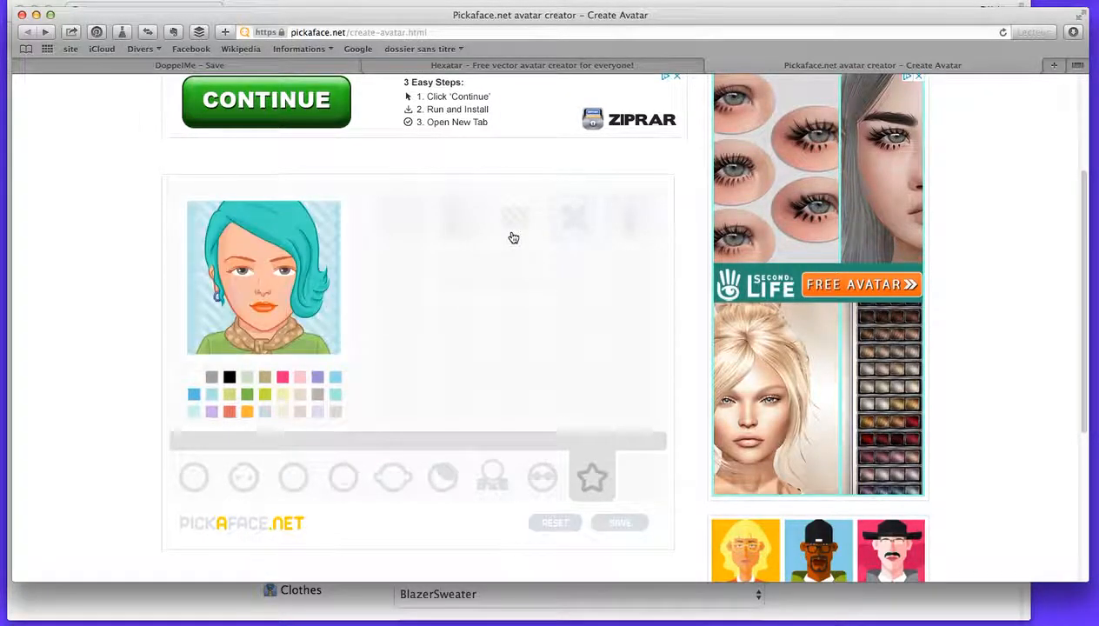
left_click(633, 231)
Try black and pale aqua on the striped background and settle on coral red.
left_click(229, 376)
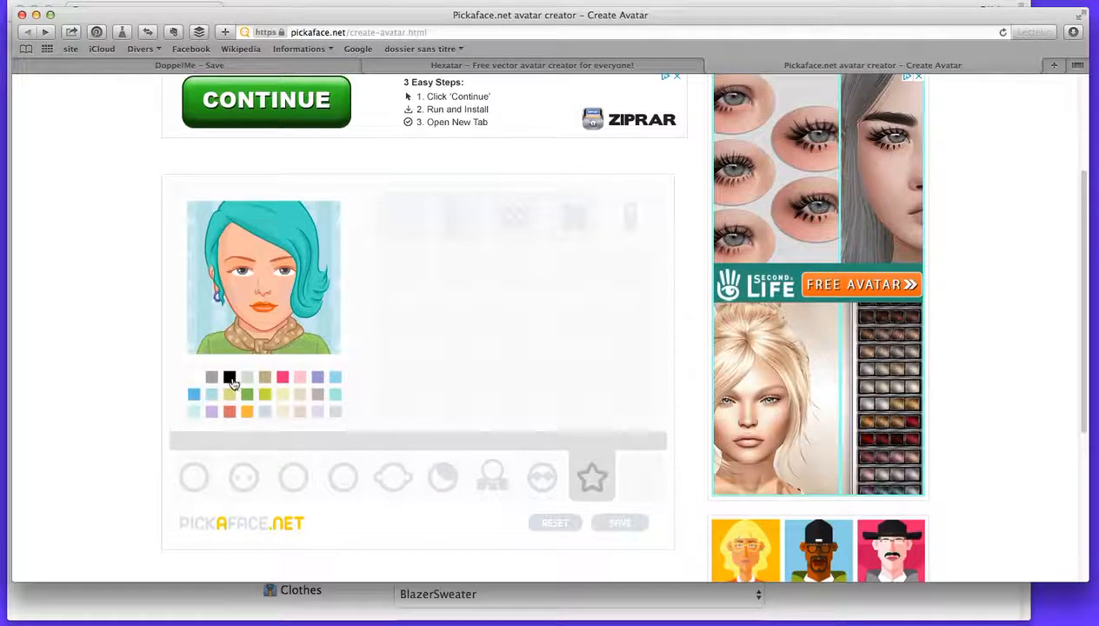
left_click(194, 412)
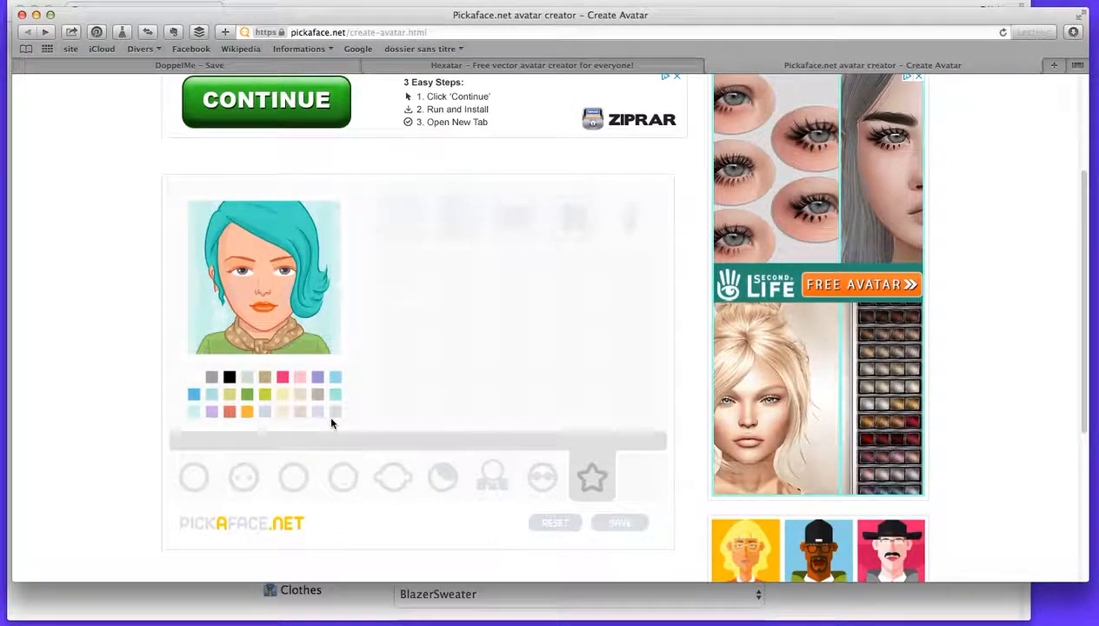
left_click(229, 413)
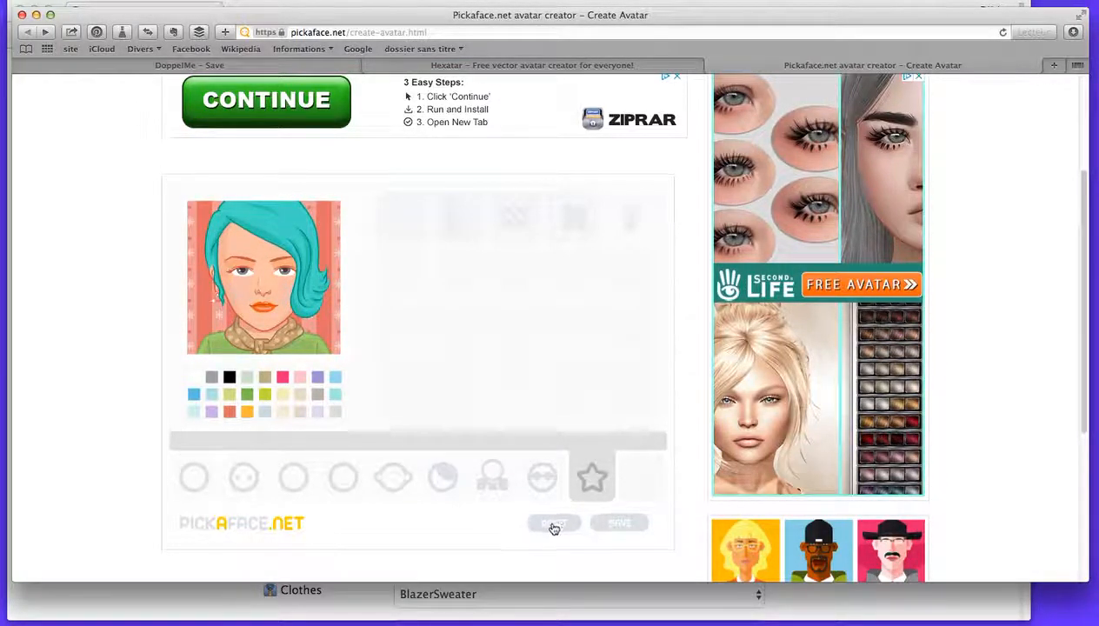
Save the finished avatar, giving it a first name as its avatar name and submitting it.
left_click(621, 526)
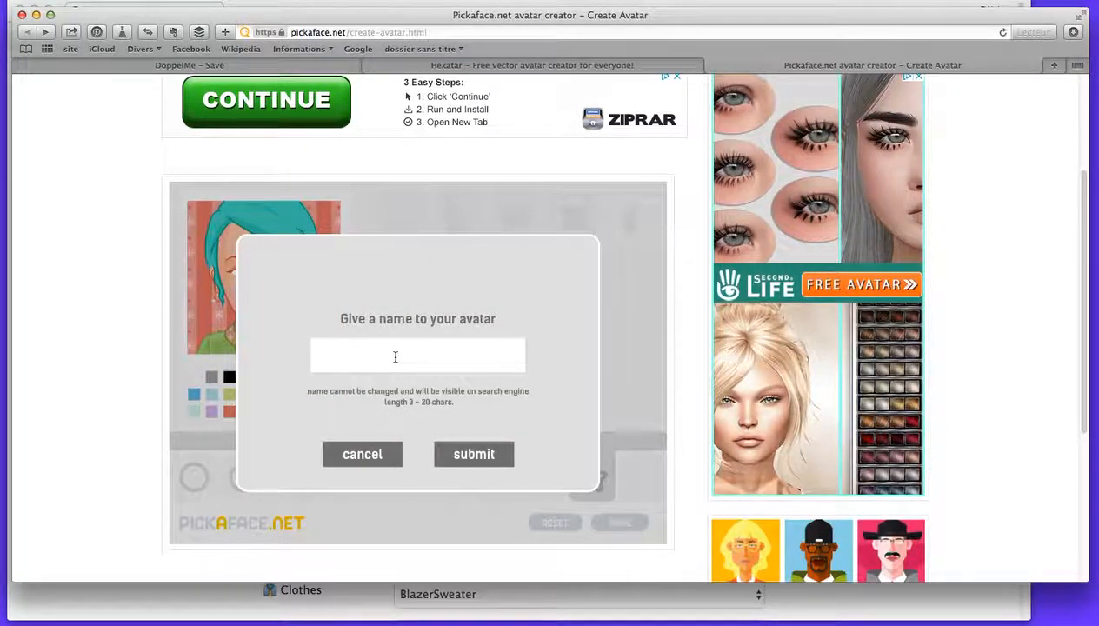
type("Sarah")
left_click(478, 453)
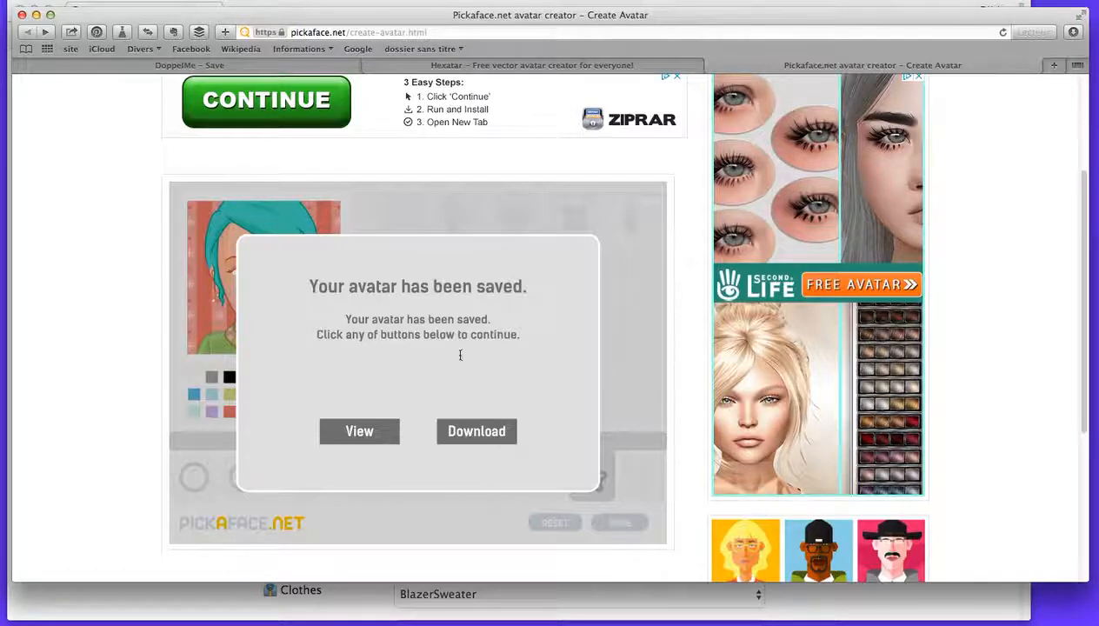